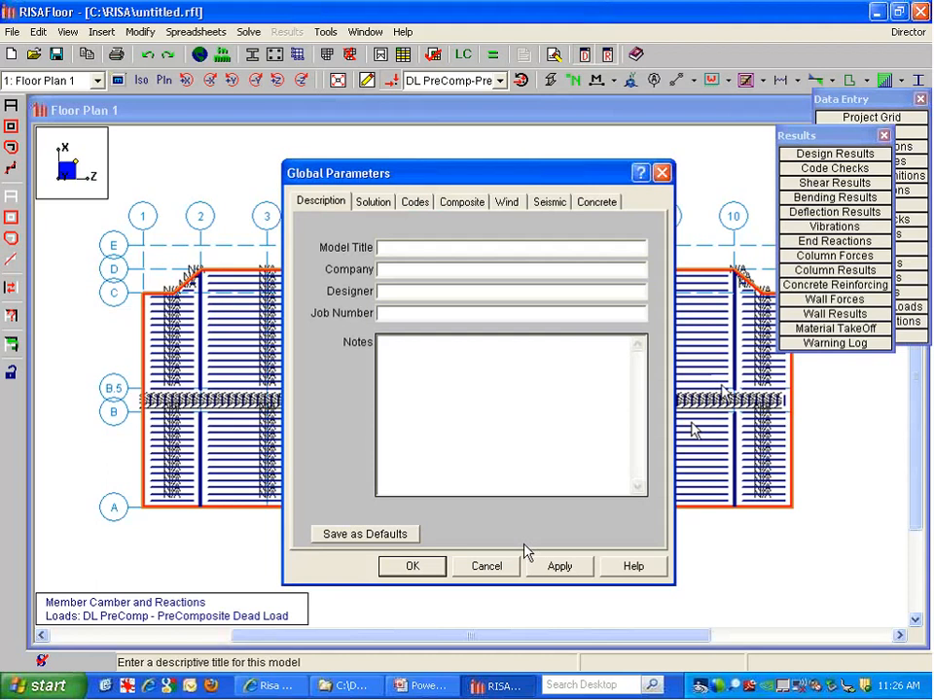
- Dismiss the global parameters, view the full 3D model, and return to Floor Plan 1
{"action": "left_click", "coordinate": [501, 564]}
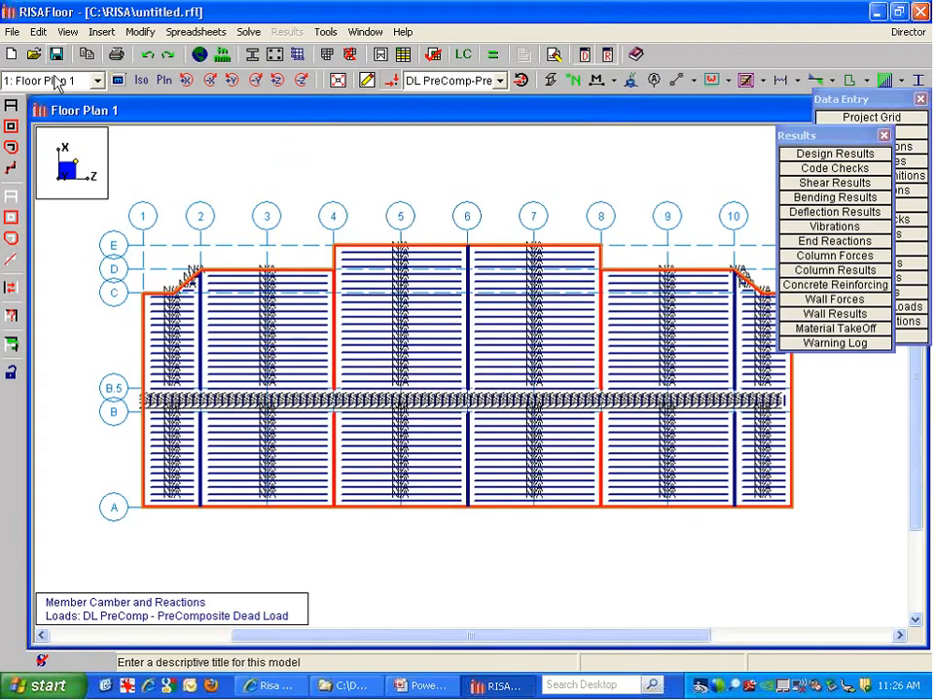
{"action": "left_click", "coordinate": [56, 83]}
{"action": "left_click", "coordinate": [58, 113]}
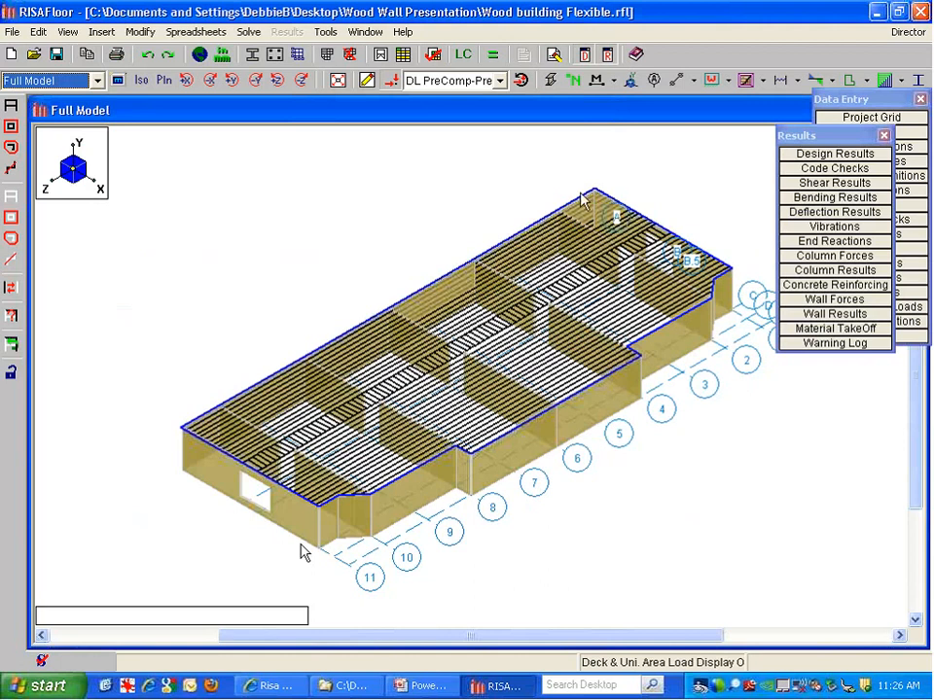
{"action": "left_click", "coordinate": [45, 83]}
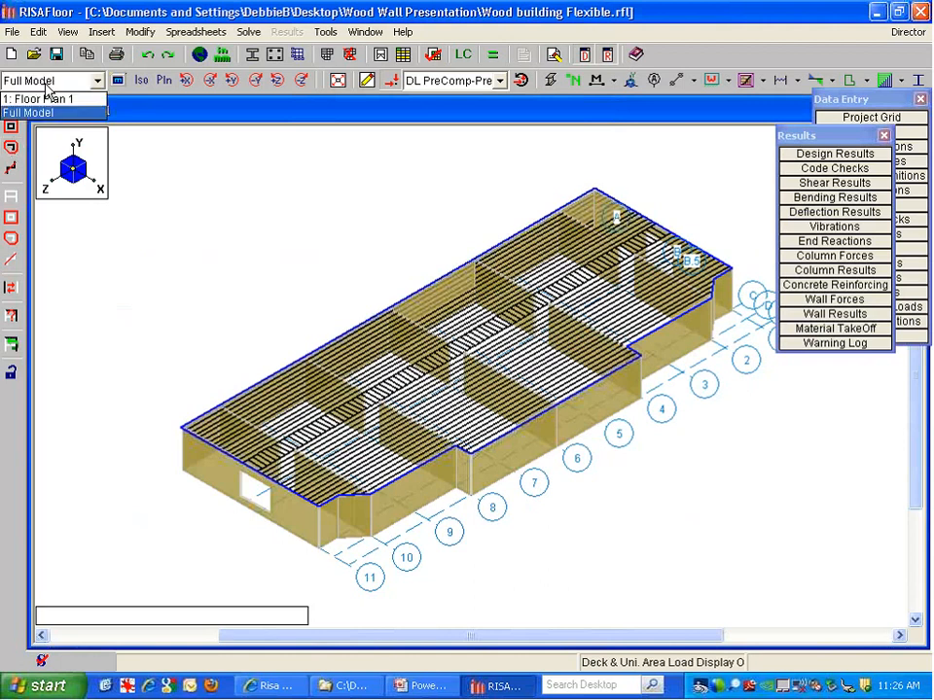
{"action": "left_click", "coordinate": [38, 98]}
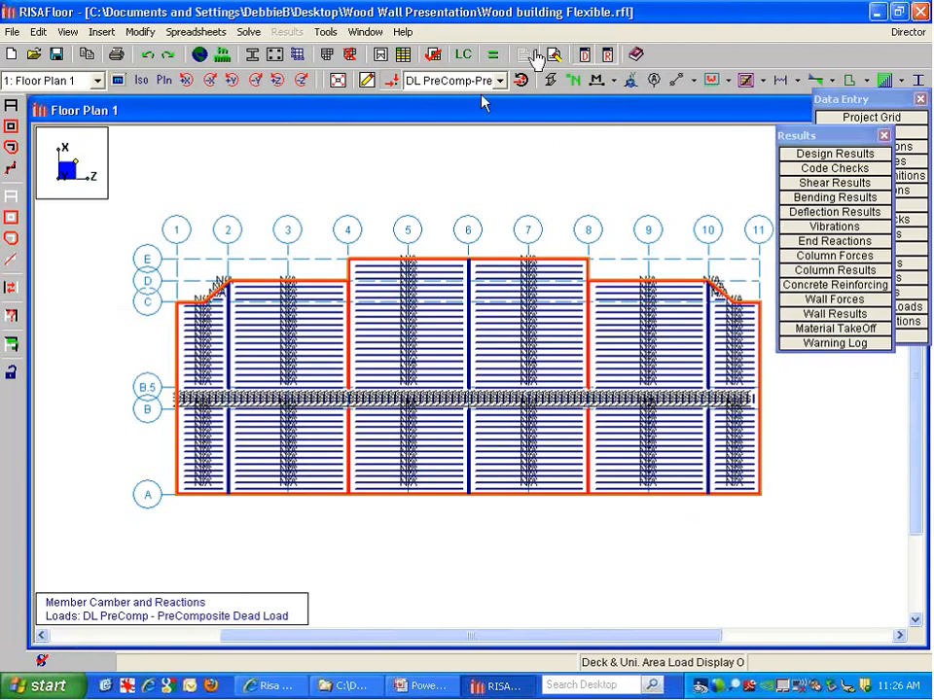
- Solve the floor model and transfer it to RISA-3D
{"action": "left_click", "coordinate": [492, 55]}
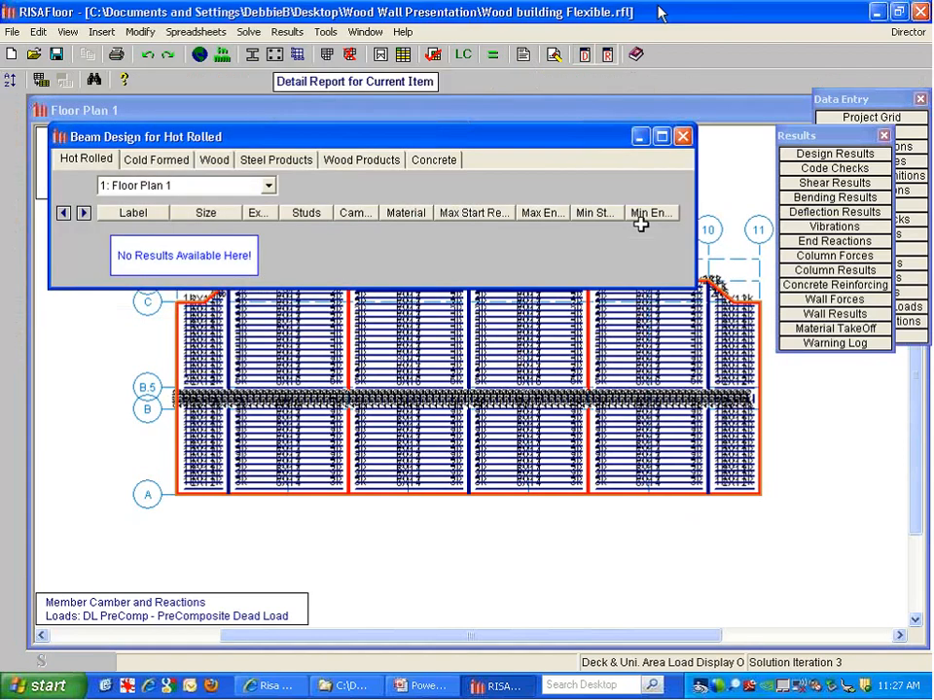
{"action": "left_click", "coordinate": [681, 136]}
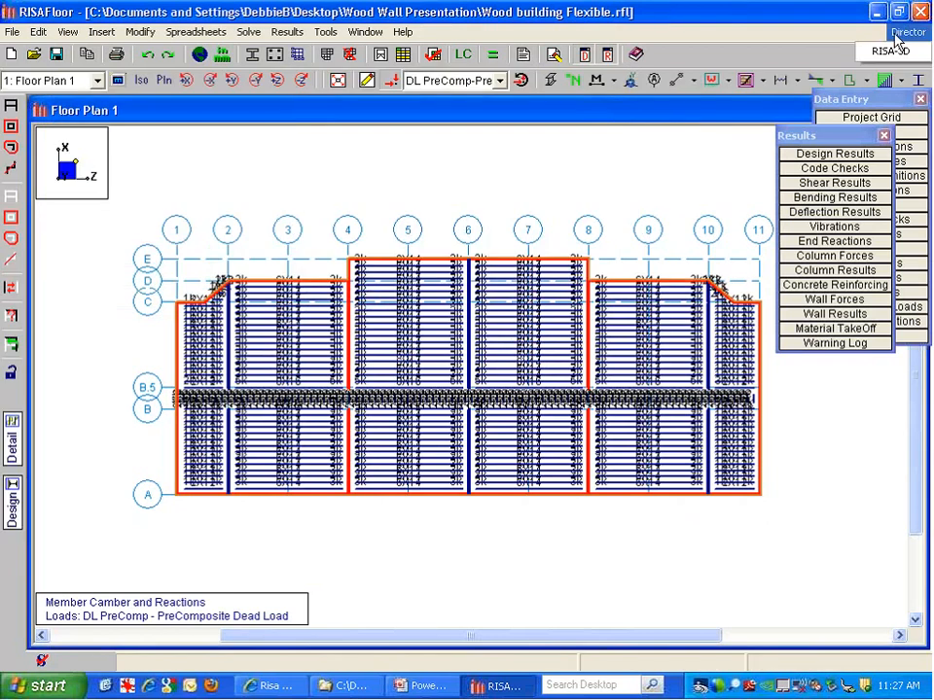
{"action": "left_click", "coordinate": [904, 52]}
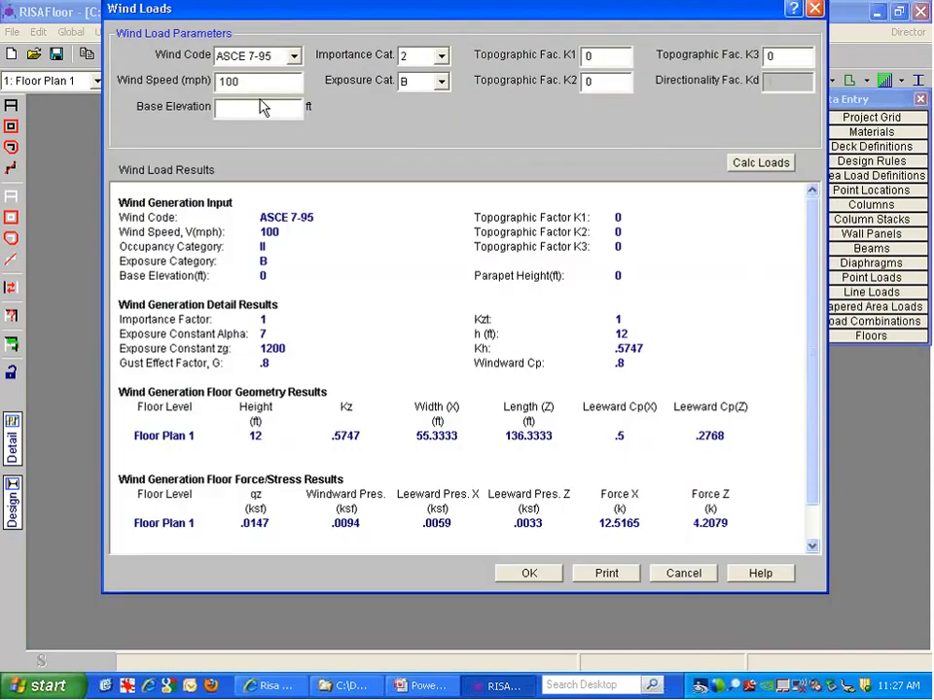
- Review and accept the generated ASCE 7-95 wind loads and ASCE 7-2005 seismic loads, dismissing the global parameters
{"action": "scroll", "coordinate": [815, 350], "scroll_direction": "down", "scroll_amount": 1}
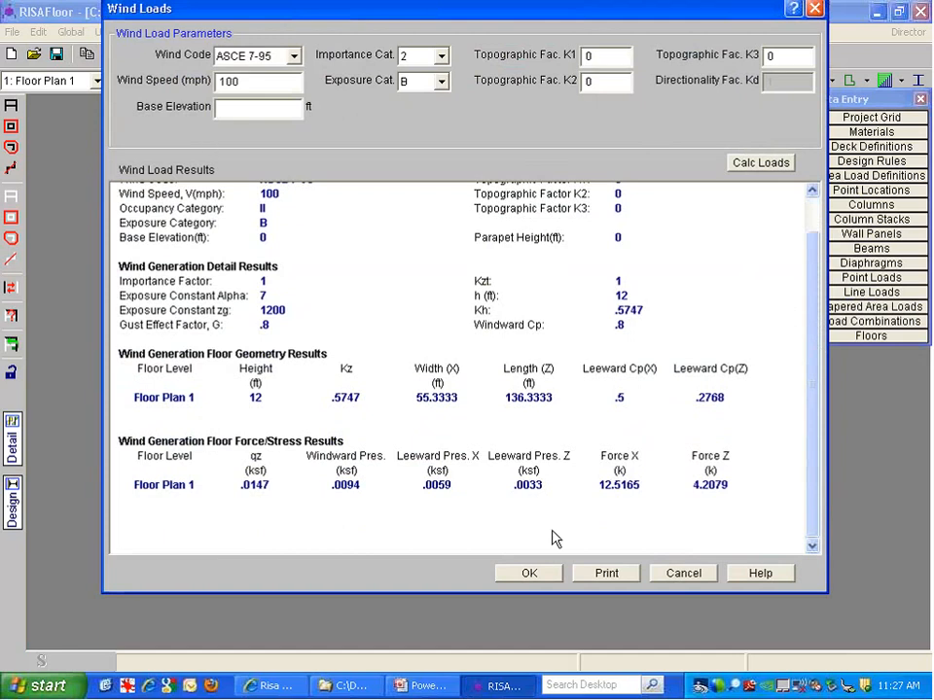
{"action": "left_click", "coordinate": [529, 575]}
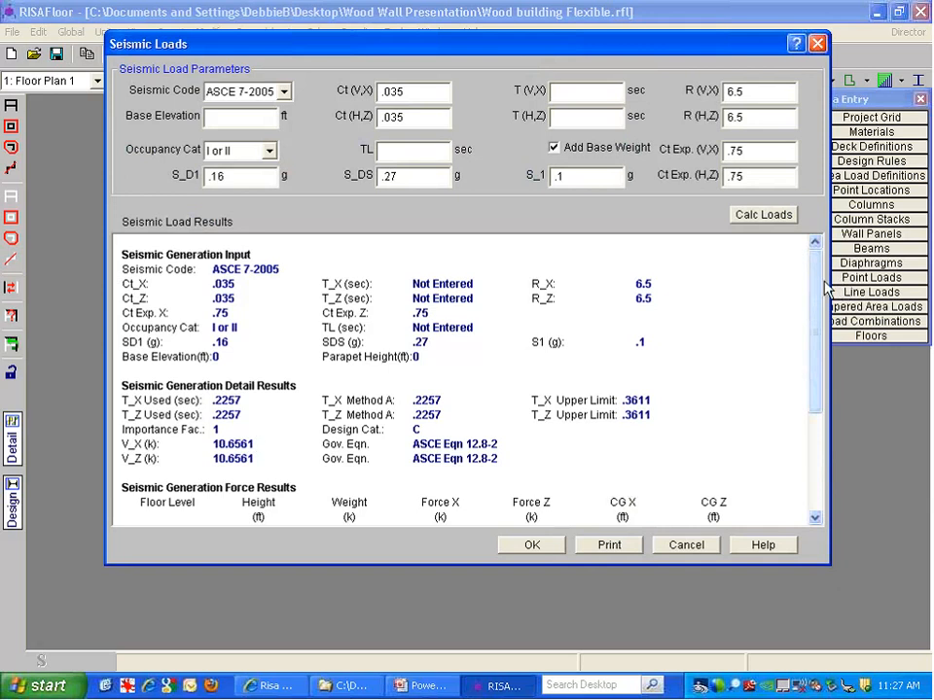
{"action": "scroll", "coordinate": [815, 303], "scroll_direction": "down", "scroll_amount": 1}
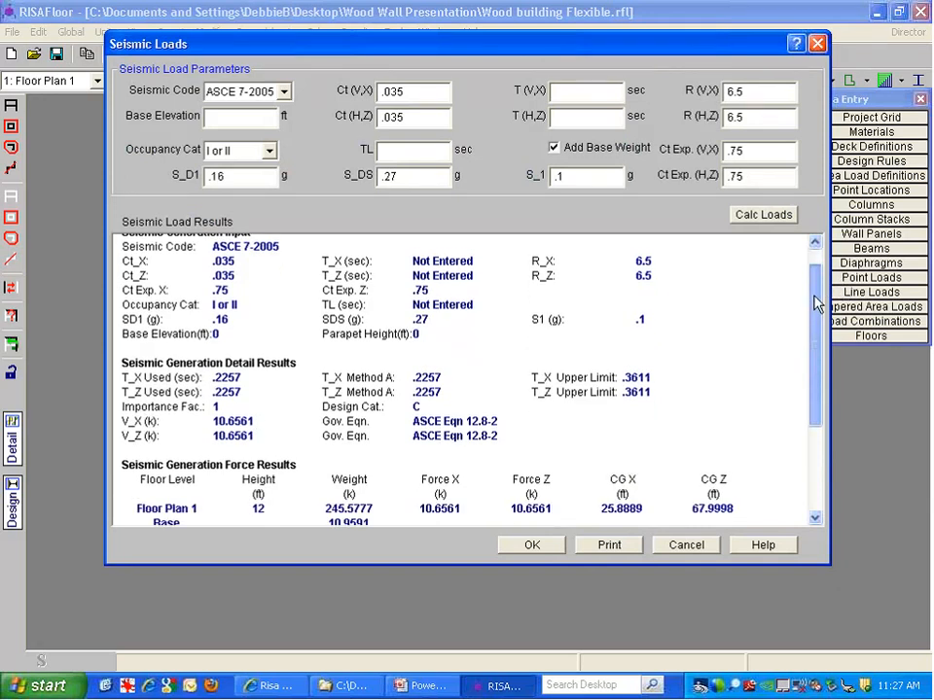
{"action": "scroll", "coordinate": [350, 272], "scroll_direction": "down", "scroll_amount": 5}
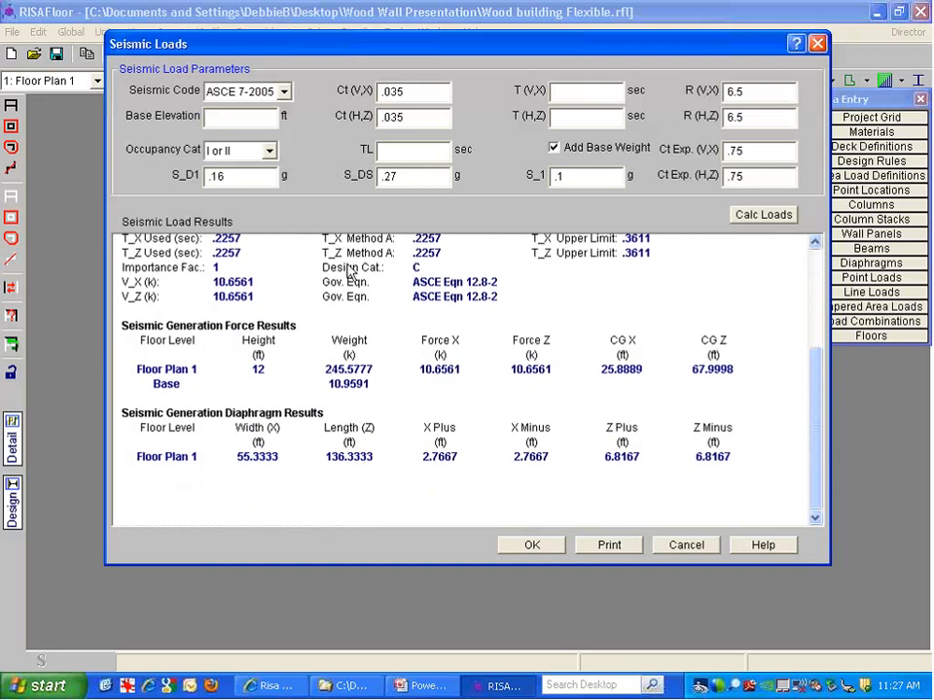
{"action": "left_click", "coordinate": [533, 546]}
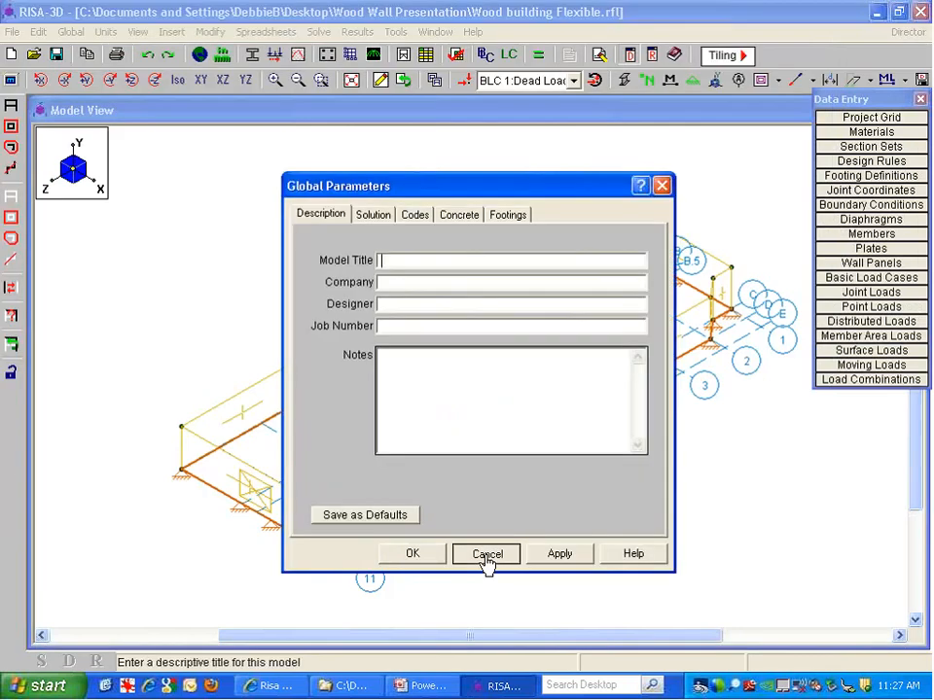
{"action": "left_click", "coordinate": [486, 556]}
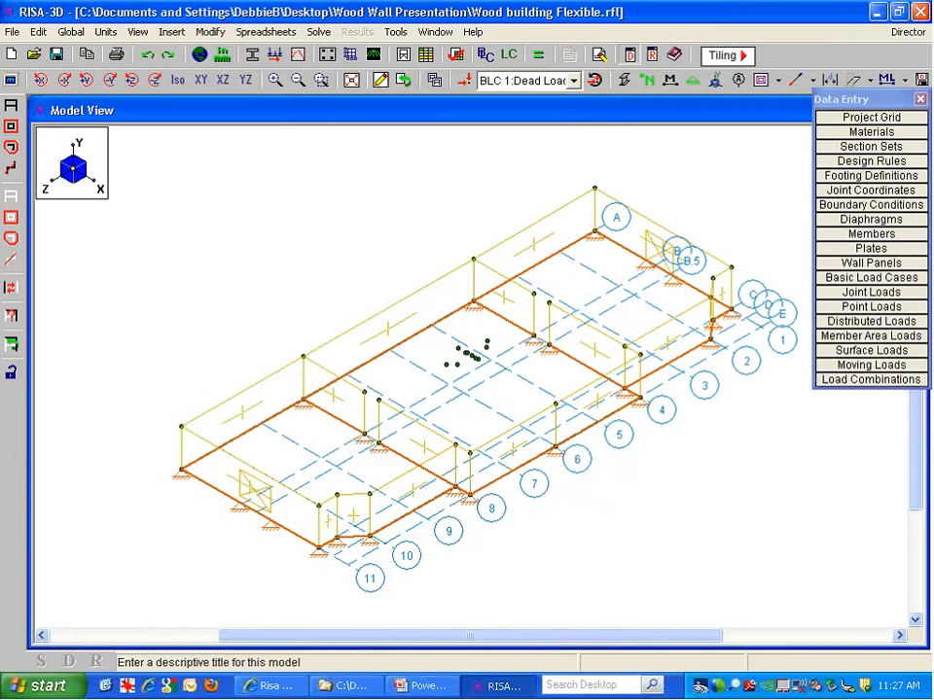
- Display the loads of BLC 8, Wind Load X, on the model with the floor diaphragm shown
{"action": "left_click", "coordinate": [466, 82]}
{"action": "left_click", "coordinate": [515, 83]}
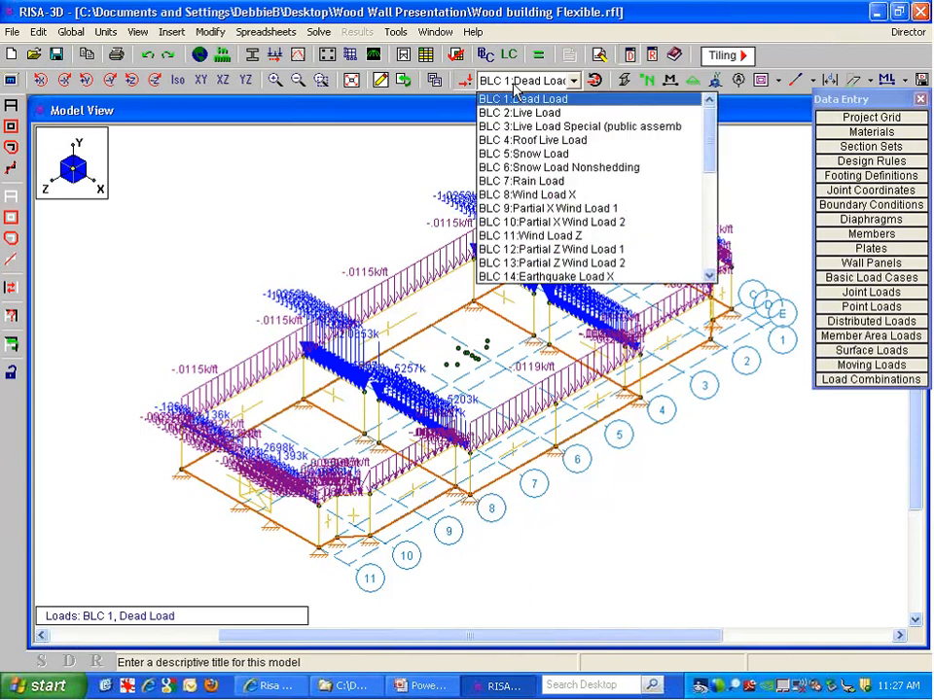
{"action": "left_click", "coordinate": [526, 194]}
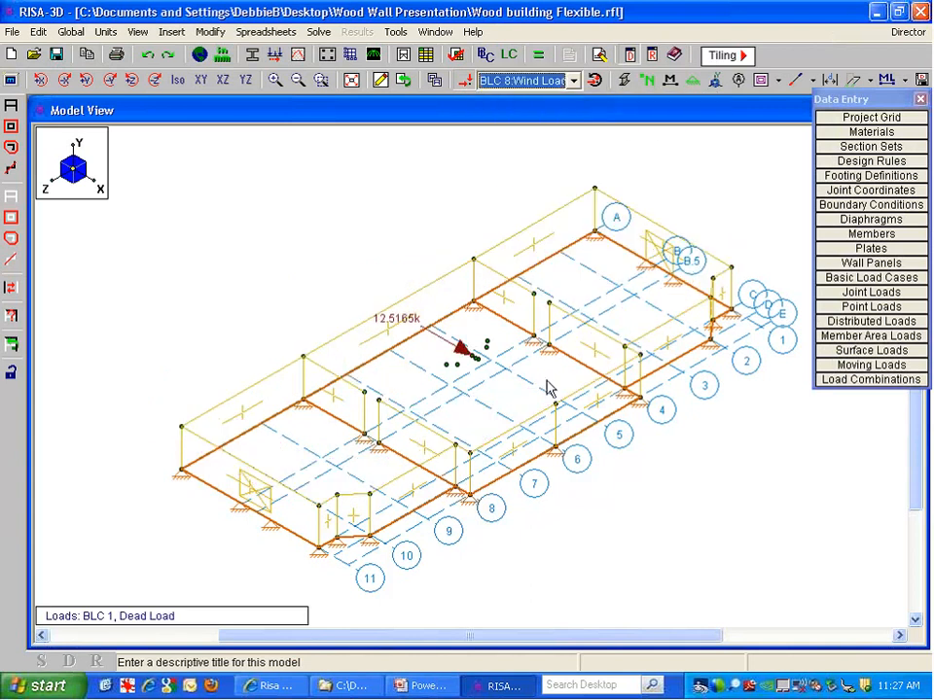
{"action": "left_click", "coordinate": [531, 442]}
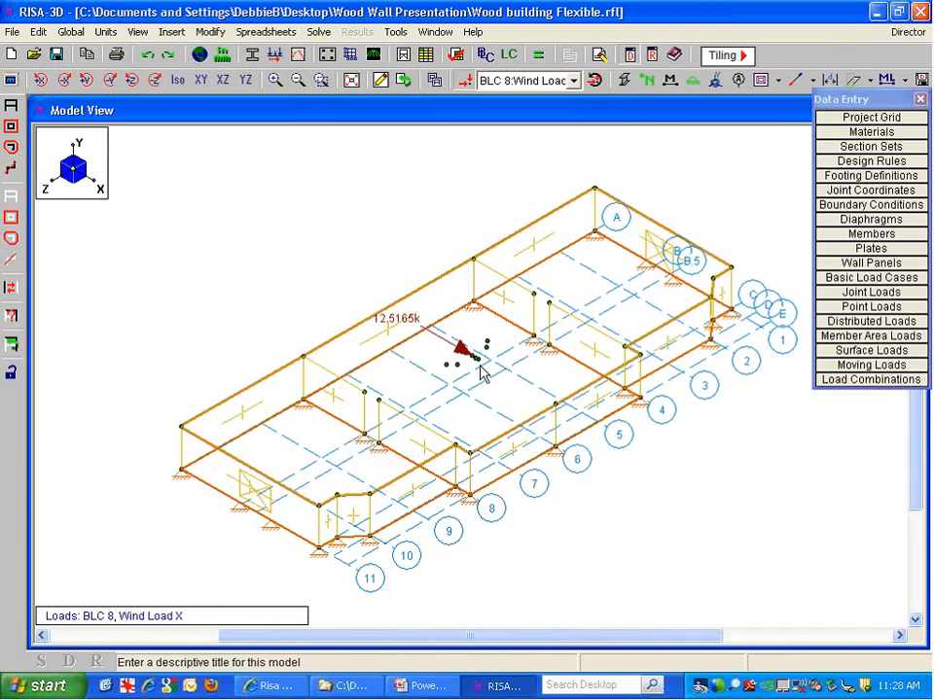
- Set the type of floor diaphragm D1 to Rigid in the floor diaphragm data
{"action": "left_click", "coordinate": [846, 222]}
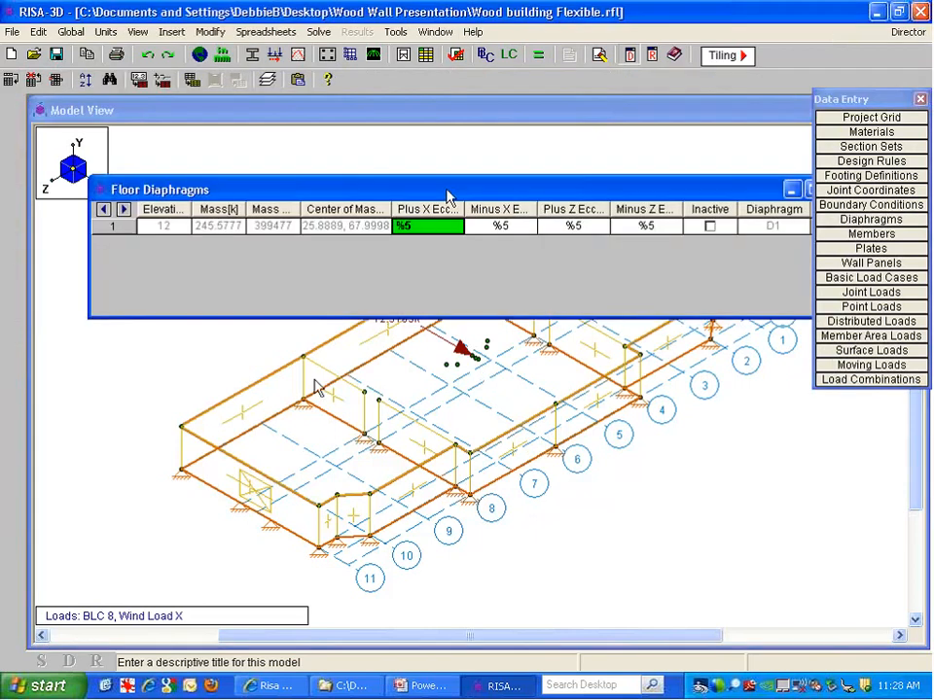
{"action": "left_click_drag", "start_coordinate": [447, 197], "coordinate": [408, 162]}
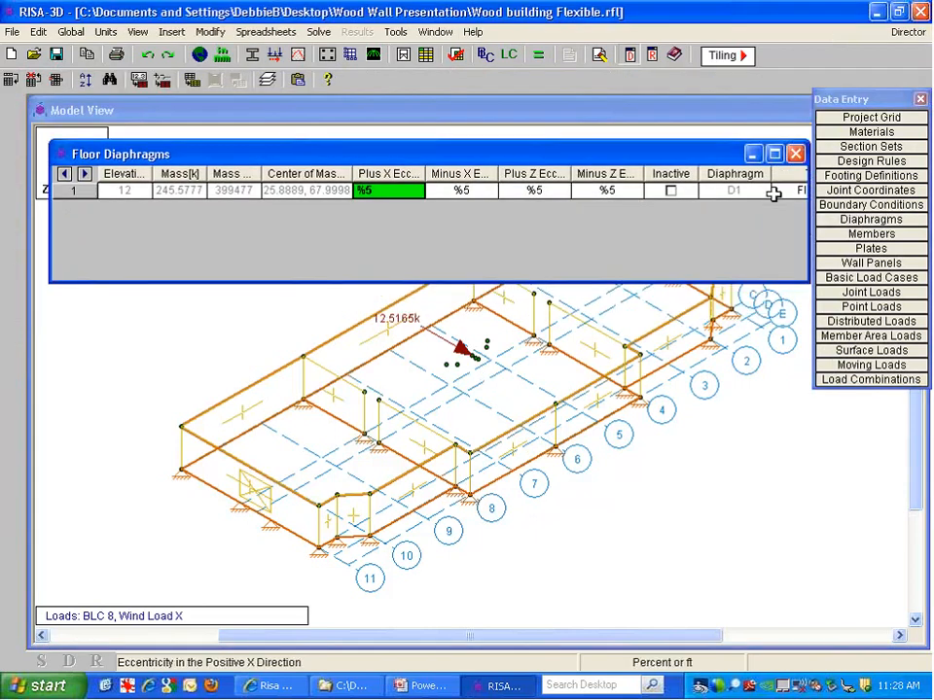
{"action": "left_click_drag", "start_coordinate": [809, 214], "coordinate": [875, 214]}
{"action": "left_click_drag", "start_coordinate": [747, 156], "coordinate": [635, 159]}
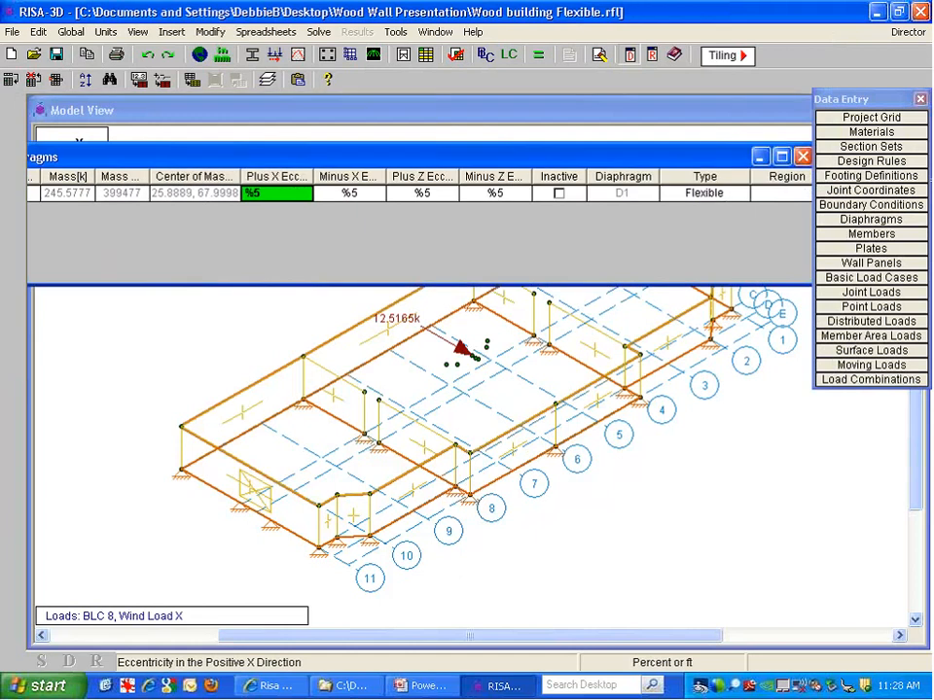
{"action": "left_click_drag", "start_coordinate": [389, 157], "coordinate": [484, 424]}
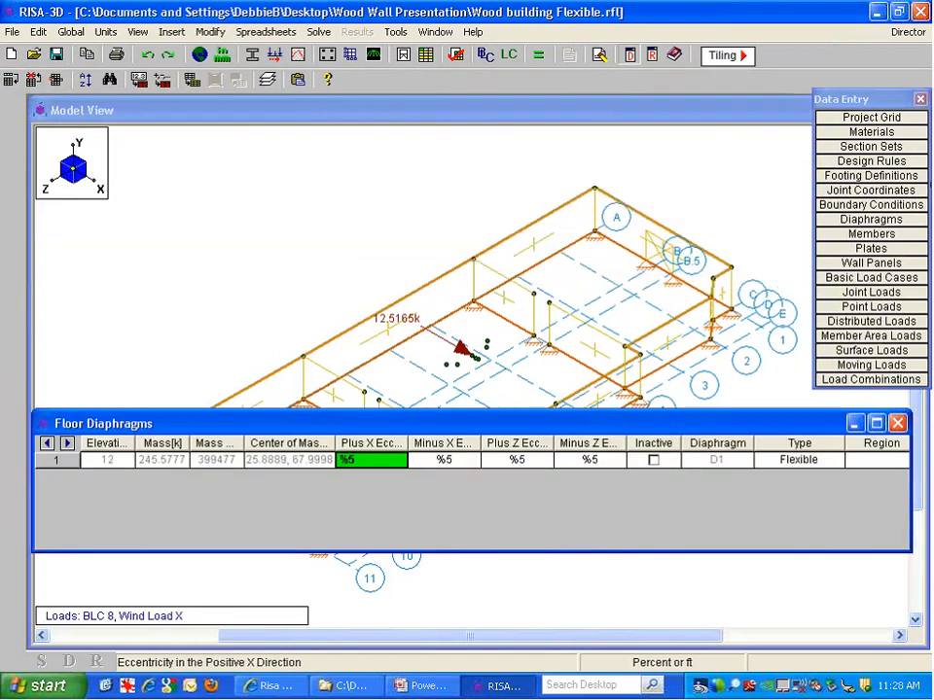
{"action": "left_click", "coordinate": [784, 464]}
{"action": "left_click", "coordinate": [784, 465]}
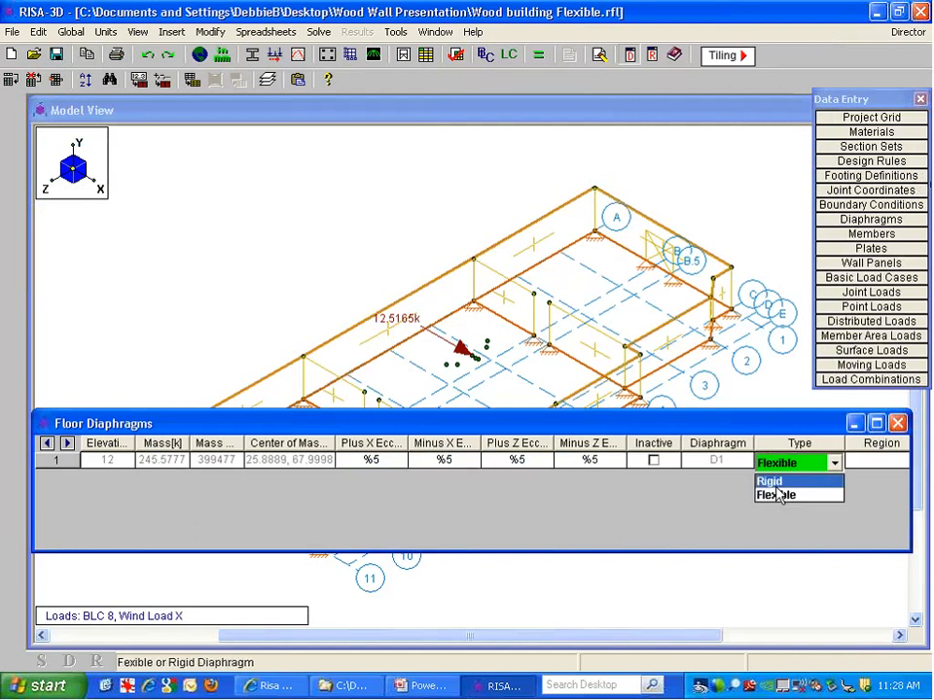
{"action": "left_click", "coordinate": [774, 483]}
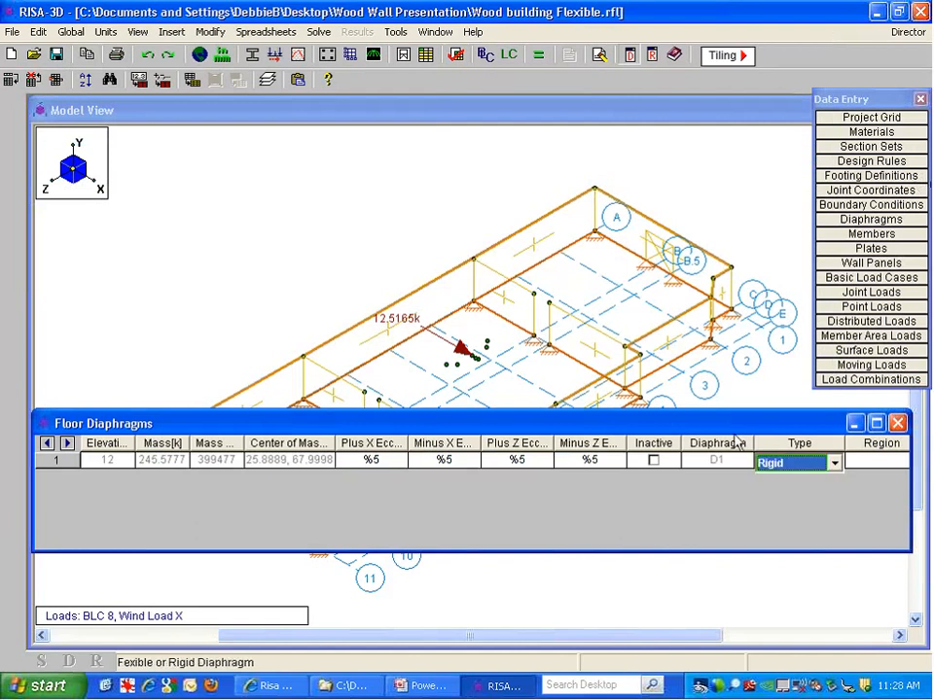
{"action": "left_click", "coordinate": [793, 347]}
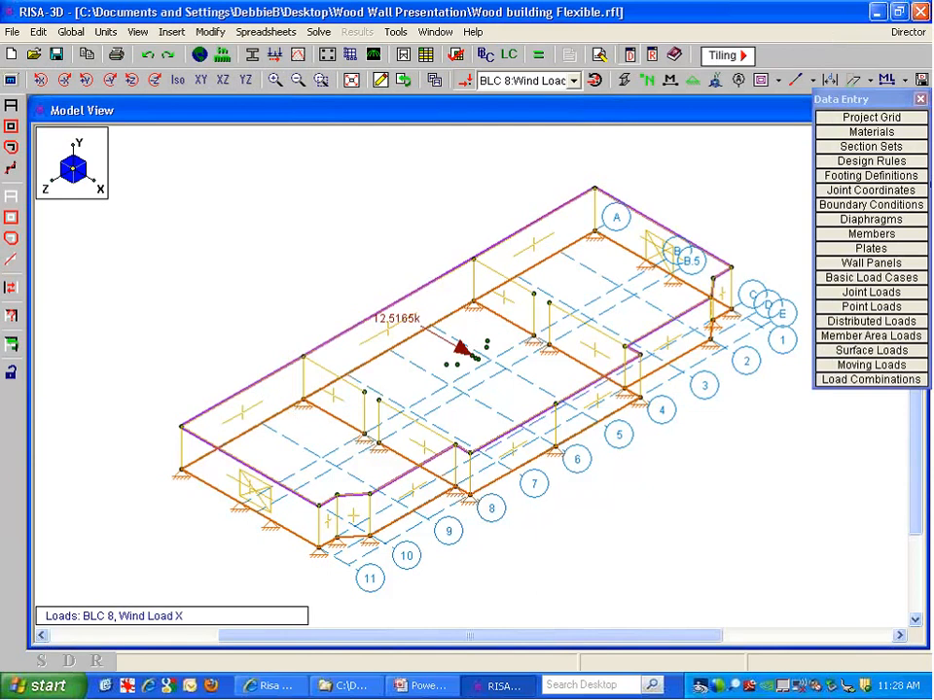
- Open the load combinations and solve the marked combinations as a batch
{"action": "left_click", "coordinate": [223, 81]}
{"action": "left_click", "coordinate": [201, 81]}
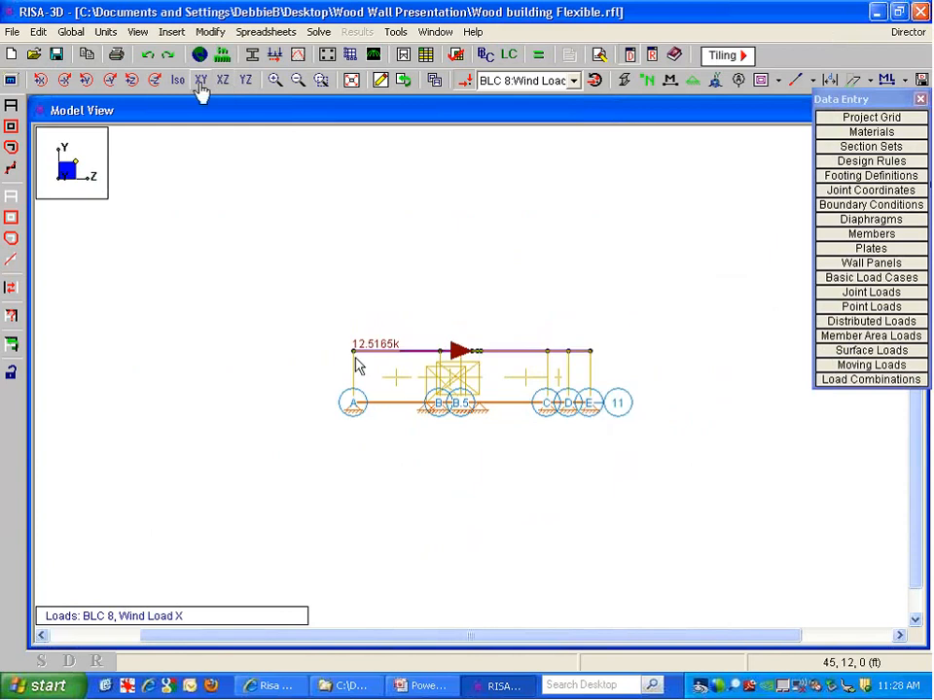
{"action": "left_click", "coordinate": [178, 81]}
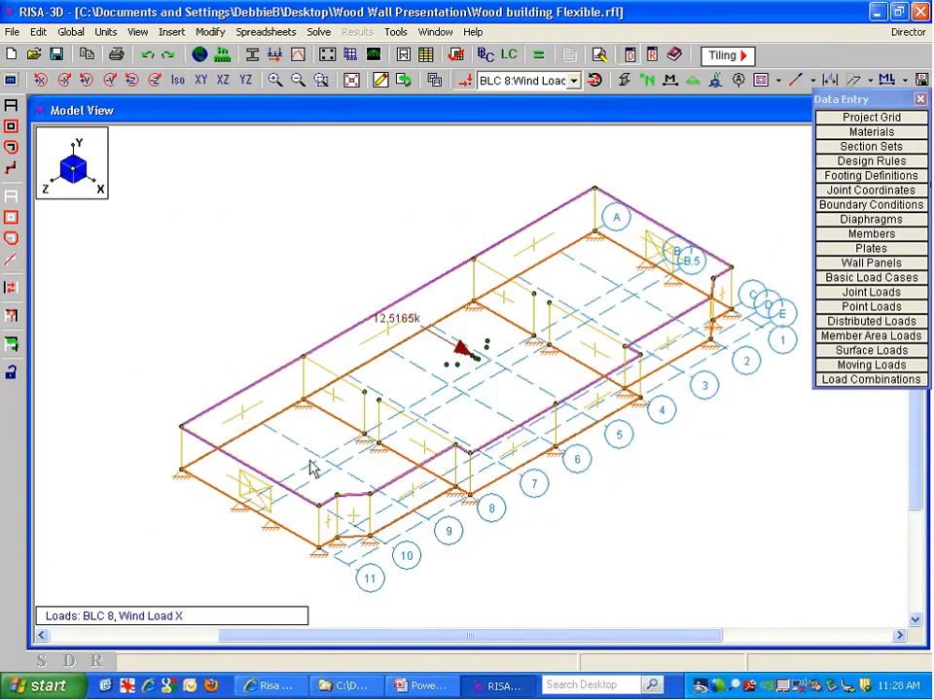
{"action": "left_click", "coordinate": [538, 54]}
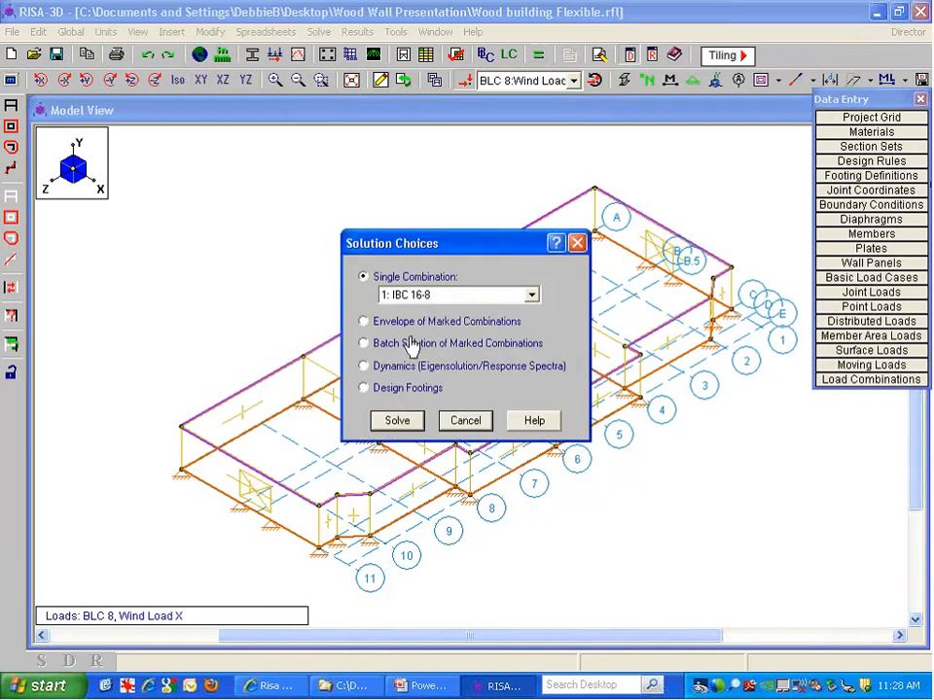
{"action": "left_click", "coordinate": [409, 426]}
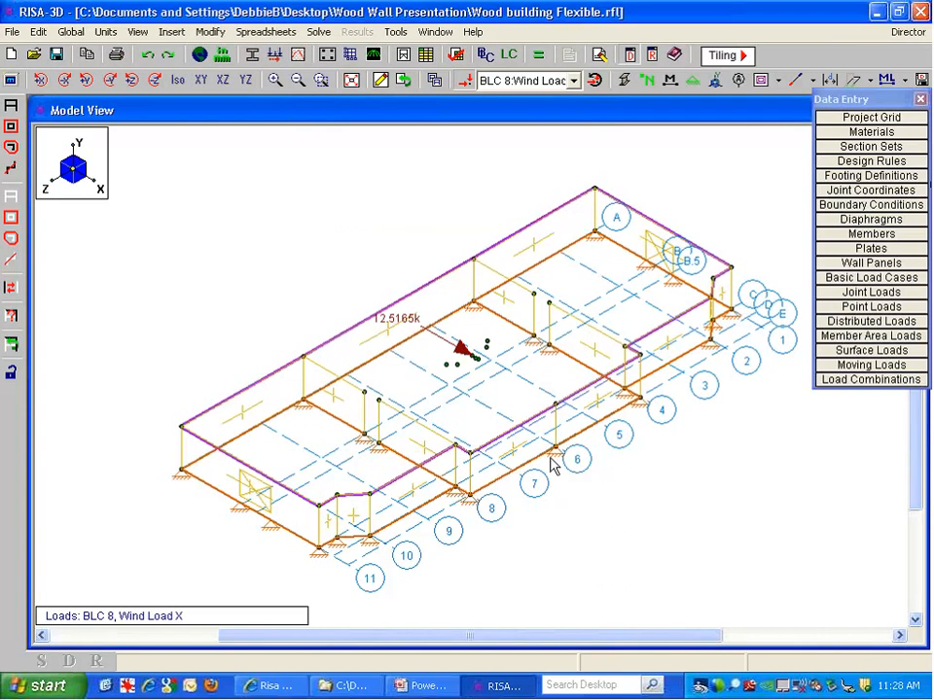
{"action": "left_click", "coordinate": [839, 386]}
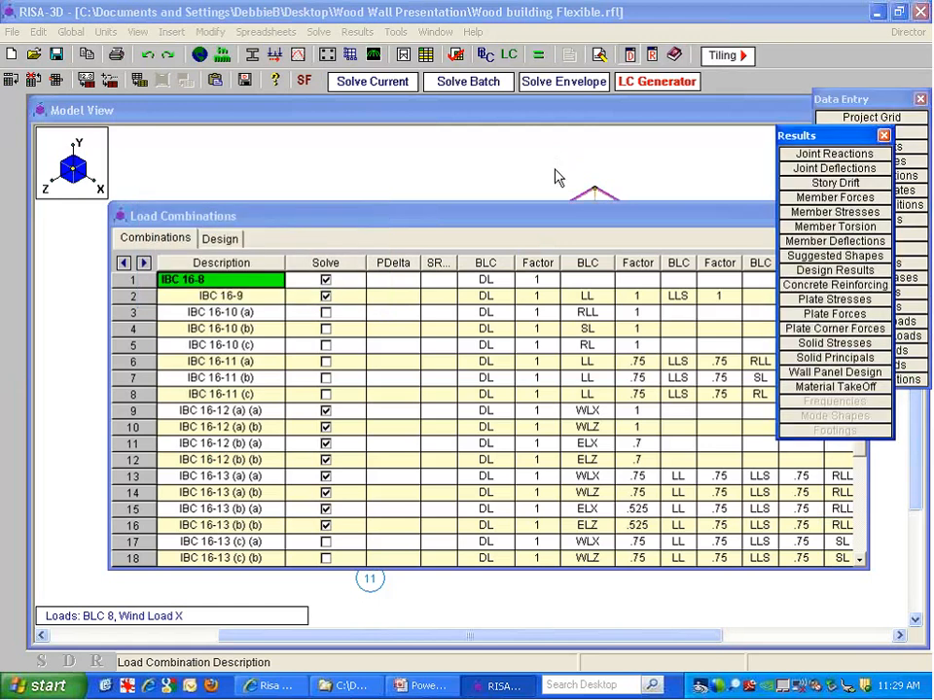
- Return to the model view and inspect the building in the XY plane
{"action": "left_click", "coordinate": [467, 185]}
{"action": "scroll", "coordinate": [459, 331], "scroll_direction": "down", "scroll_amount": 3}
{"action": "scroll", "coordinate": [443, 329], "scroll_direction": "up", "scroll_amount": 3}
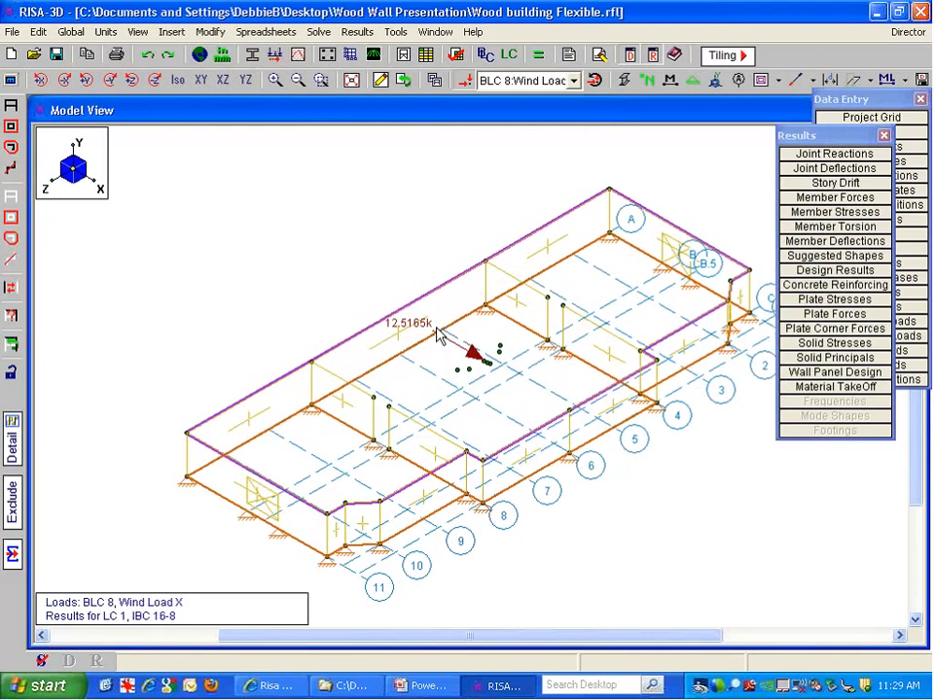
{"action": "scroll", "coordinate": [439, 328], "scroll_direction": "down", "scroll_amount": 3}
{"action": "left_click", "coordinate": [197, 81]}
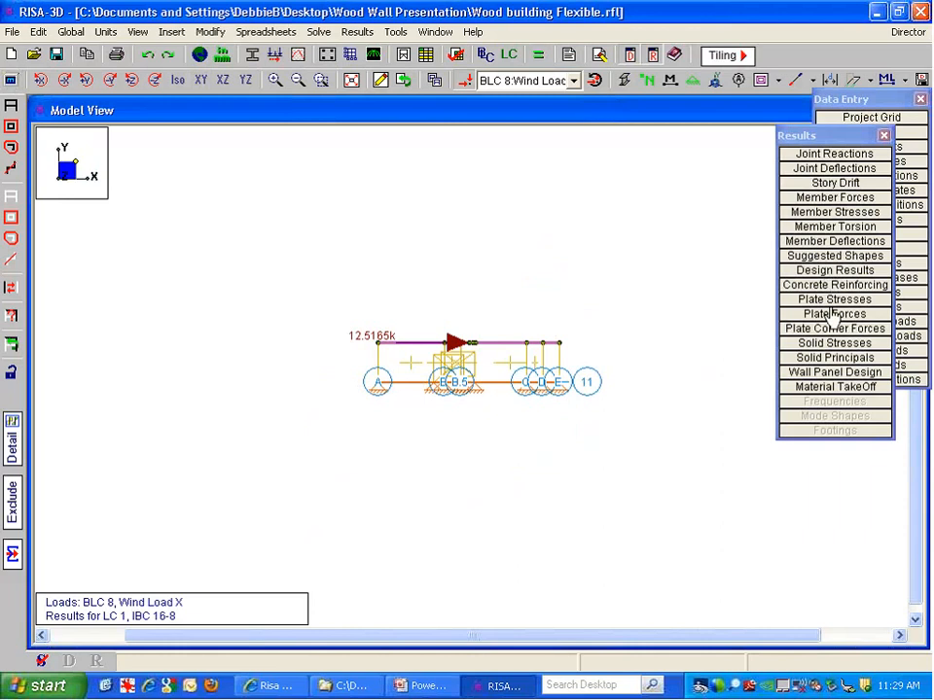
- Review the wood wall in-plane code checks, highlighting the governing load combinations for regions R1 and R3 of WP1
{"action": "left_click", "coordinate": [855, 372]}
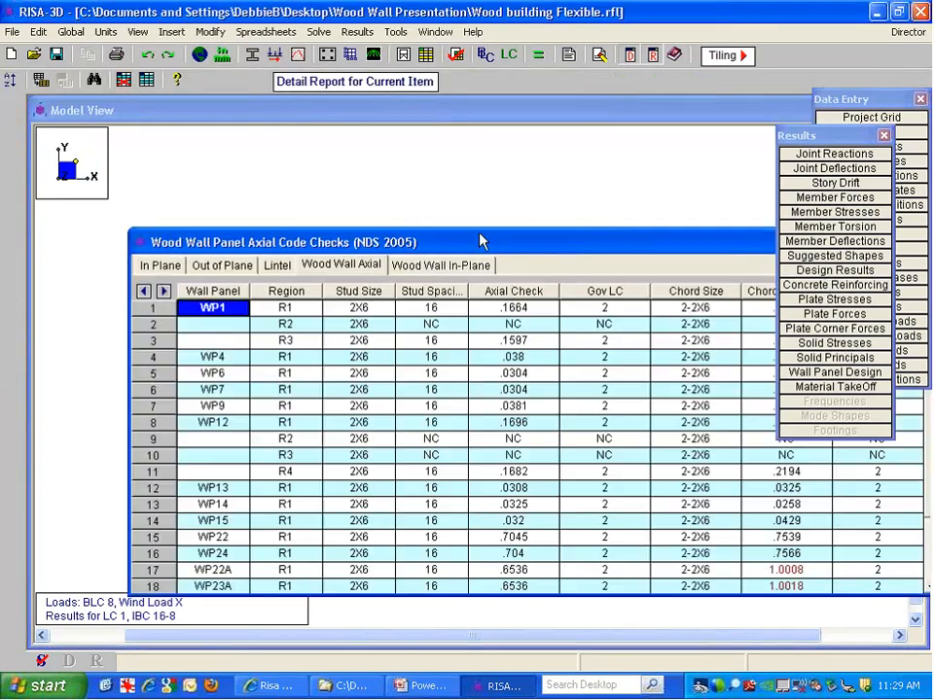
{"action": "left_click_drag", "start_coordinate": [479, 241], "coordinate": [380, 190]}
{"action": "left_click", "coordinate": [360, 213]}
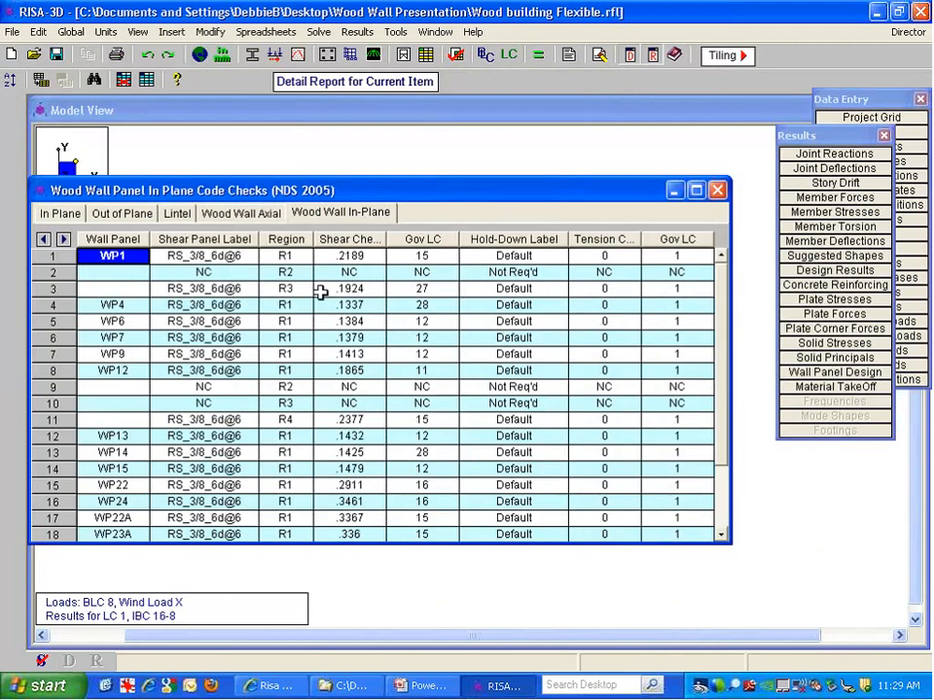
{"action": "left_click", "coordinate": [422, 256]}
{"action": "left_click", "coordinate": [422, 289]}
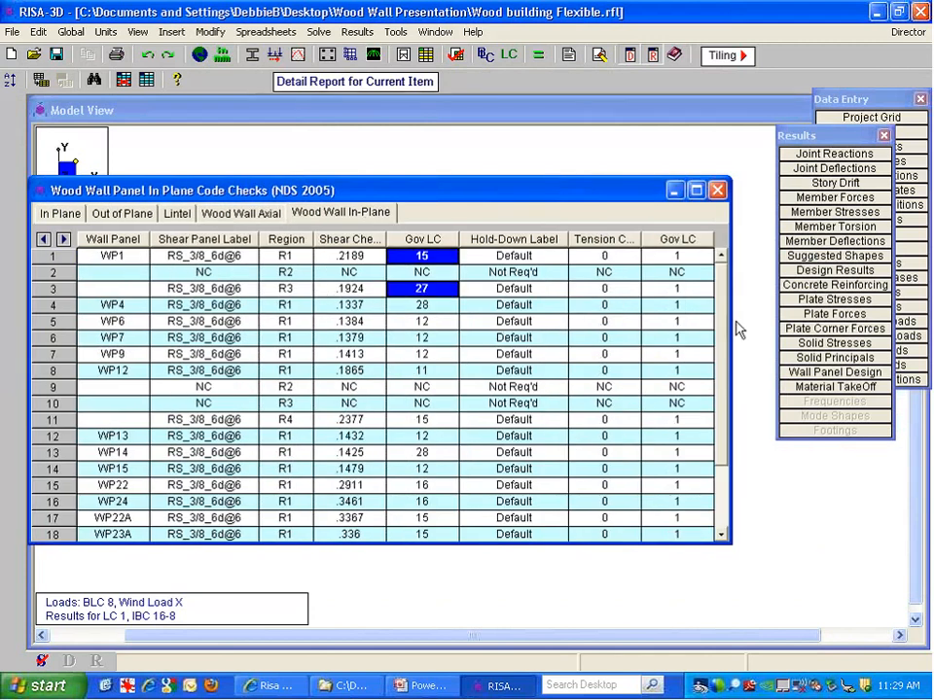
{"action": "left_click", "coordinate": [845, 527]}
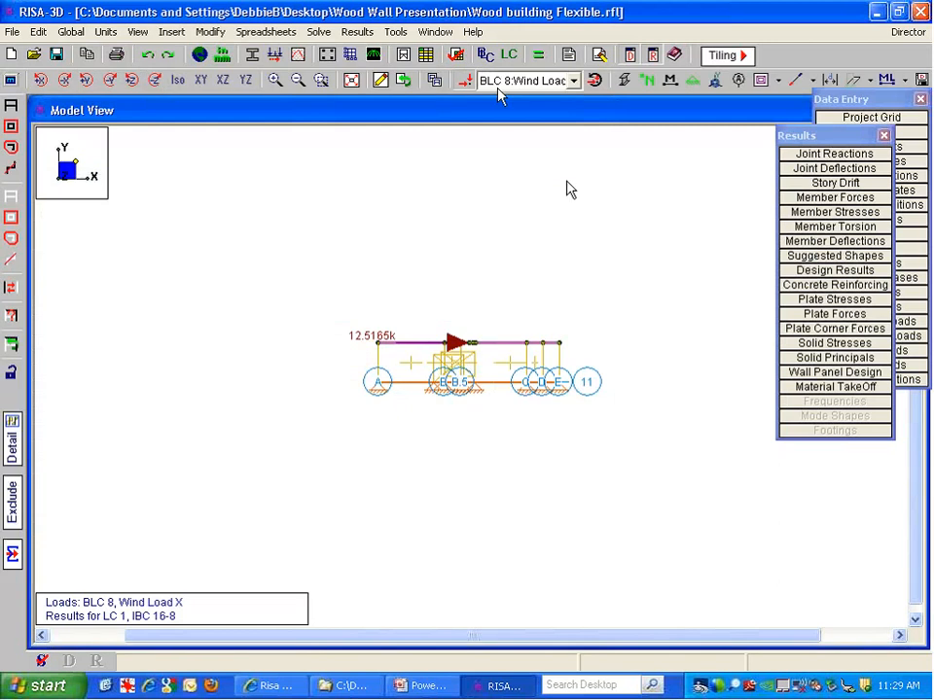
- Display the deflected shape for load combination 15: IBC 16-13 (b) (a) with a magnification factor of 100
{"action": "left_click", "coordinate": [8, 77]}
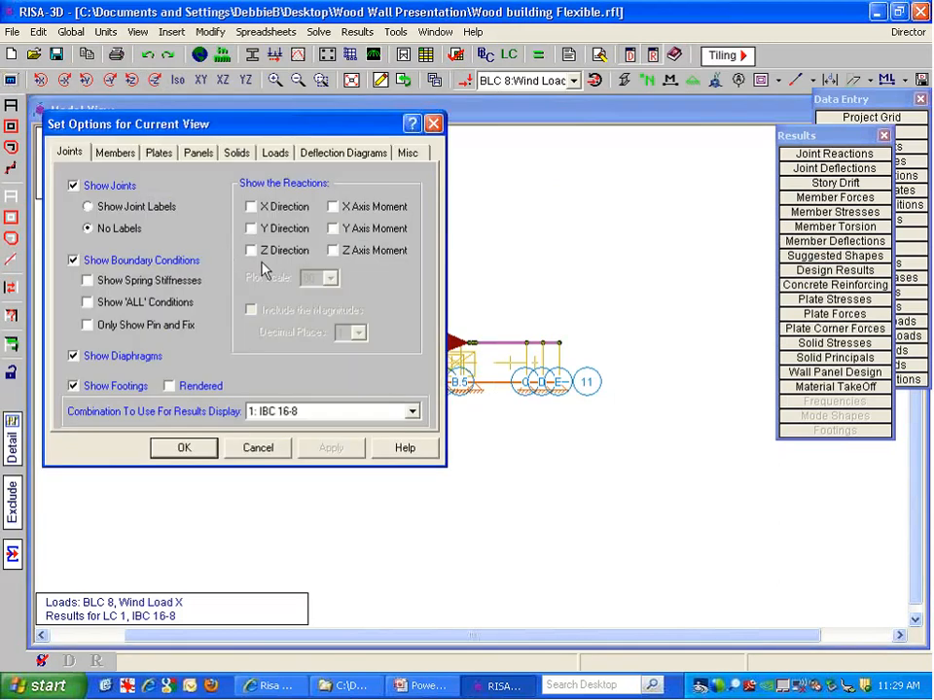
{"action": "left_click", "coordinate": [337, 156]}
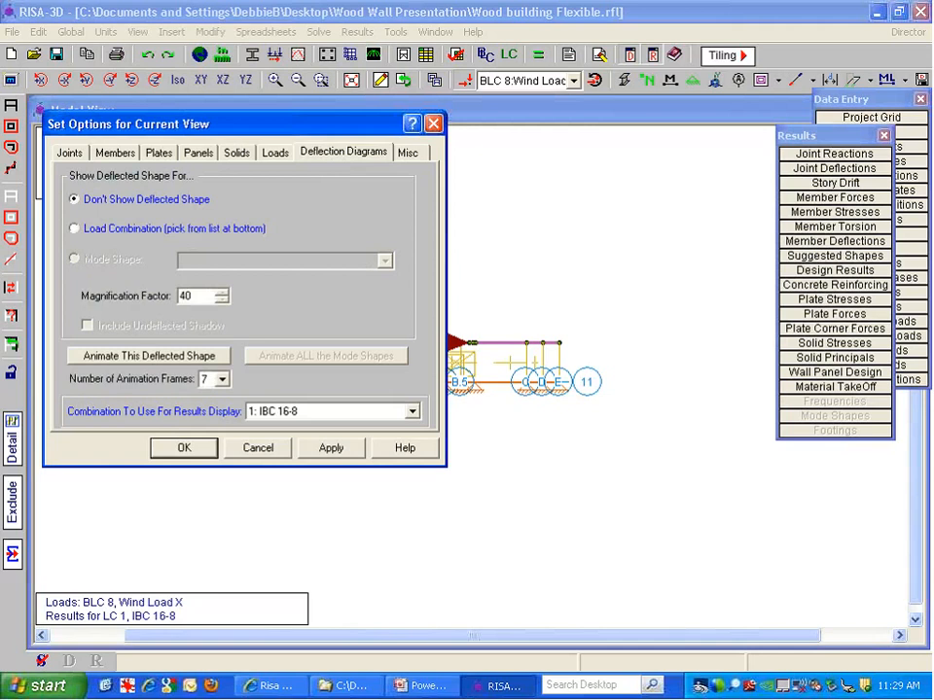
{"action": "left_click", "coordinate": [308, 412]}
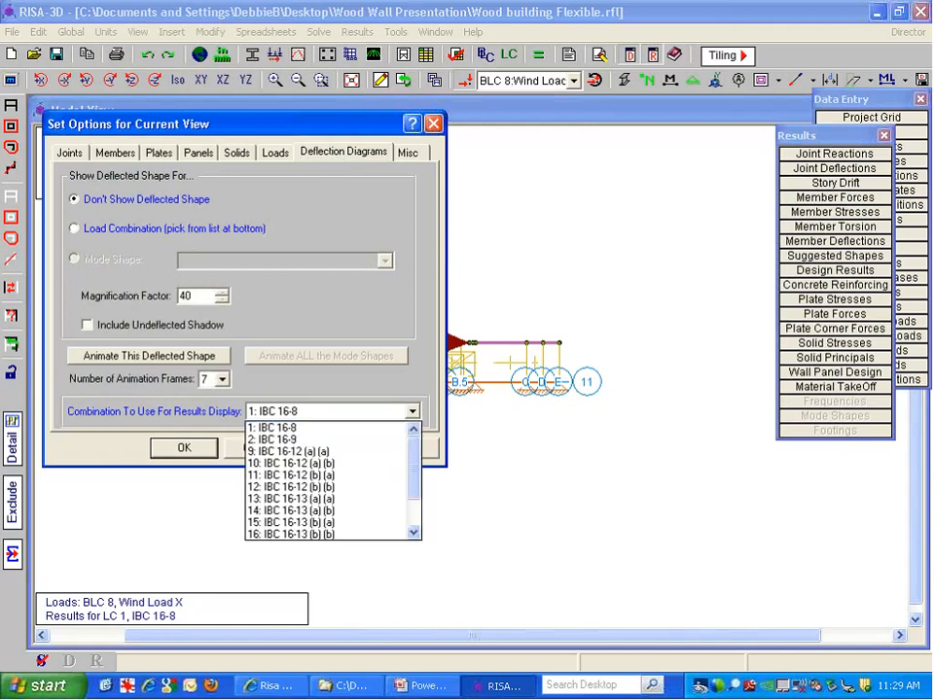
{"action": "left_click", "coordinate": [274, 524]}
{"action": "left_click", "coordinate": [207, 296]}
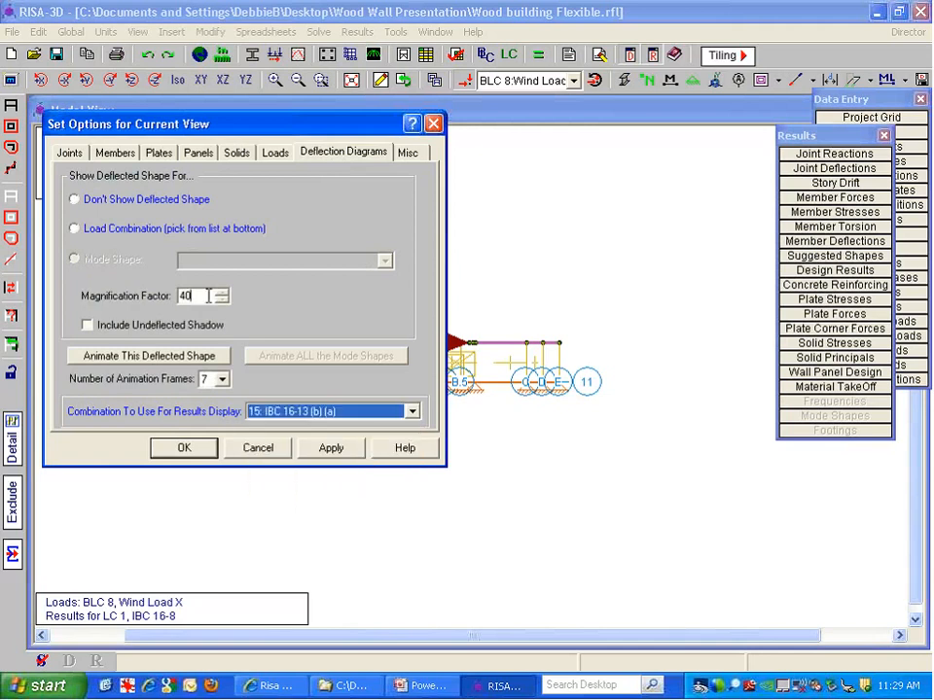
{"action": "key", "text": "BackSpace"}
{"action": "key", "text": "BackSpace"}
{"action": "type", "text": "100"}
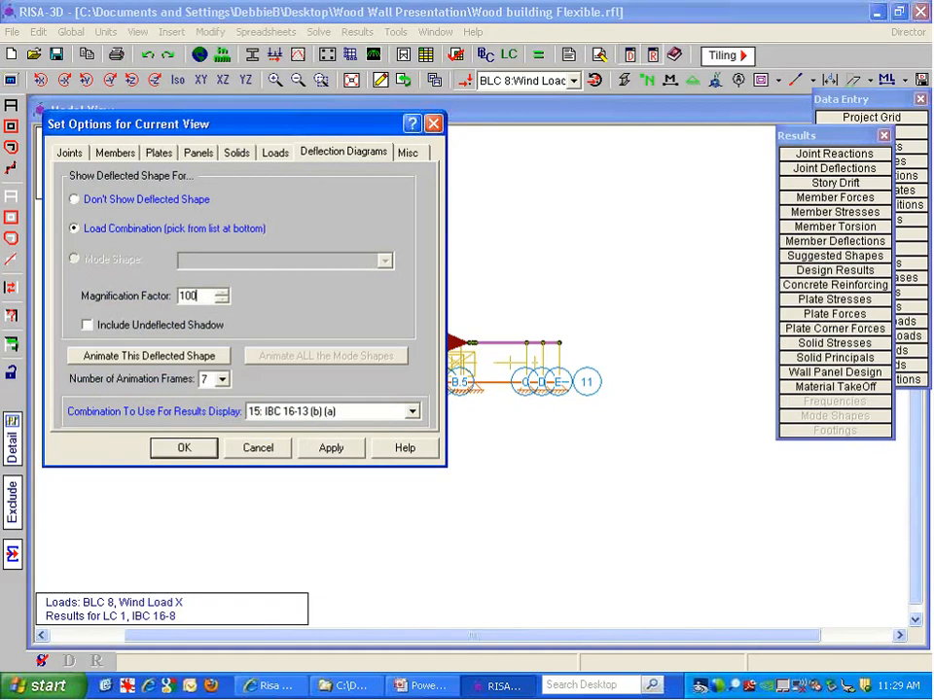
{"action": "left_click", "coordinate": [177, 449]}
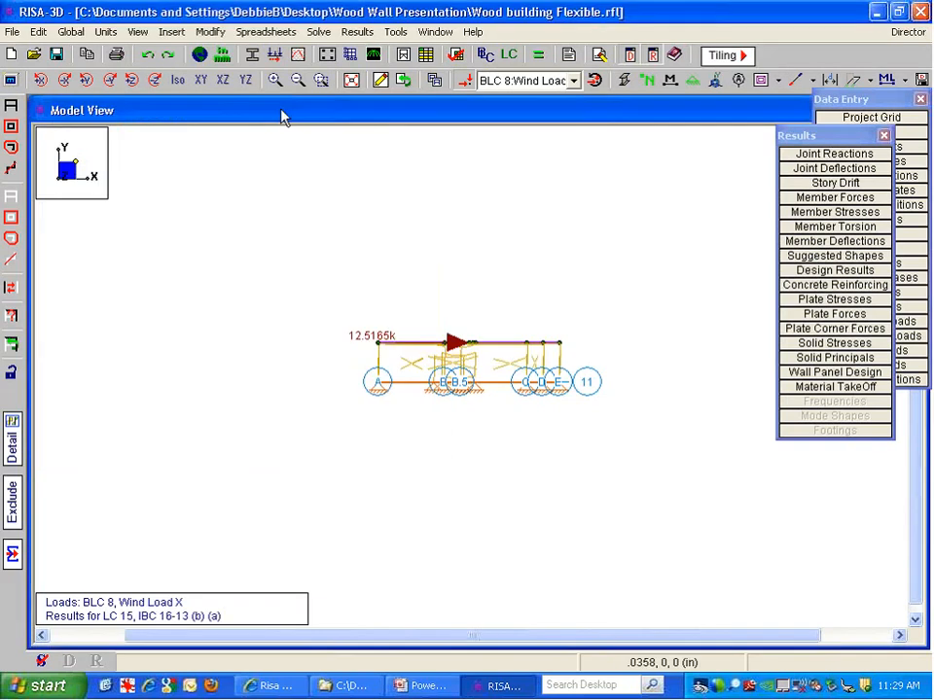
- Inspect the building's deflected shape in isometric view, including the wall corner at grid A and the diaphragm area
{"action": "left_click", "coordinate": [178, 80]}
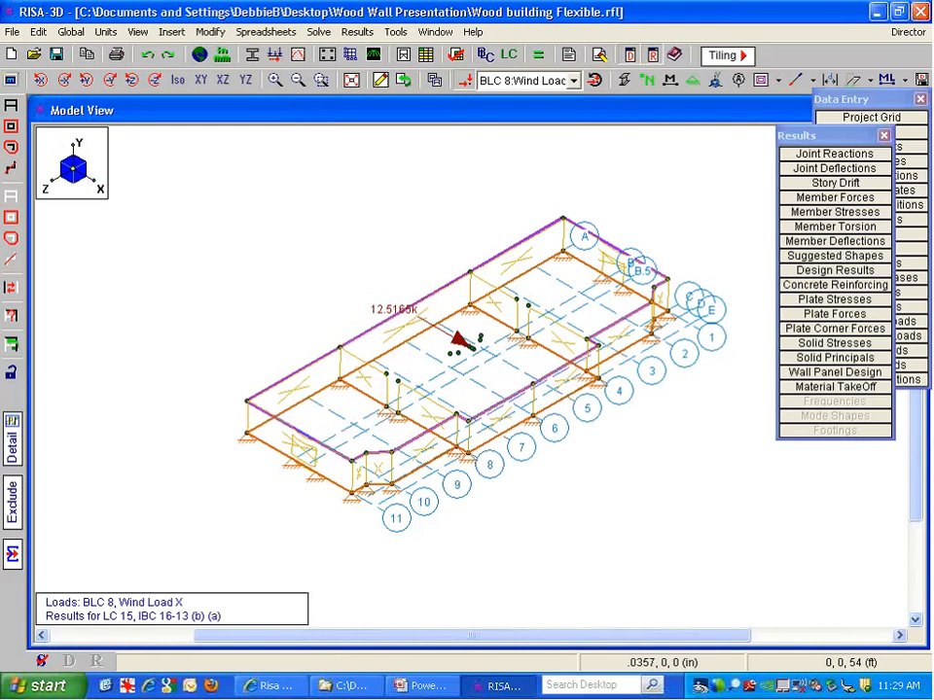
{"action": "scroll", "coordinate": [463, 345], "scroll_direction": "up", "scroll_amount": 4}
{"action": "middle_click_drag", "start_coordinate": [458, 255], "coordinate": [480, 172]}
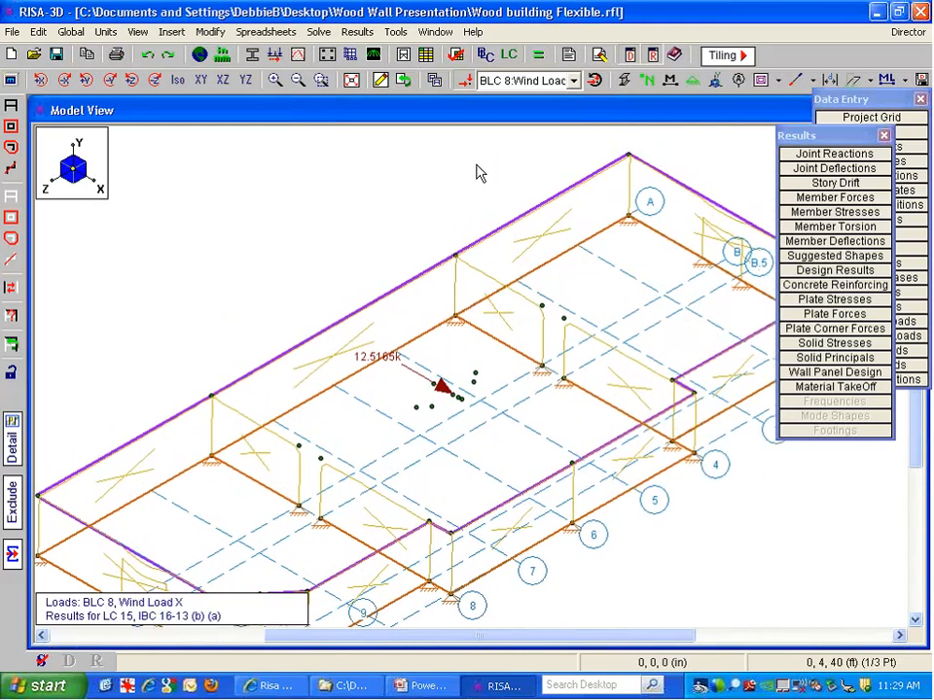
{"action": "scroll", "coordinate": [479, 171], "scroll_direction": "up", "scroll_amount": 2}
{"action": "middle_click_drag", "start_coordinate": [600, 198], "coordinate": [354, 278]}
{"action": "middle_click_drag", "start_coordinate": [671, 193], "coordinate": [475, 290]}
{"action": "scroll", "coordinate": [474, 290], "scroll_direction": "up", "scroll_amount": 4}
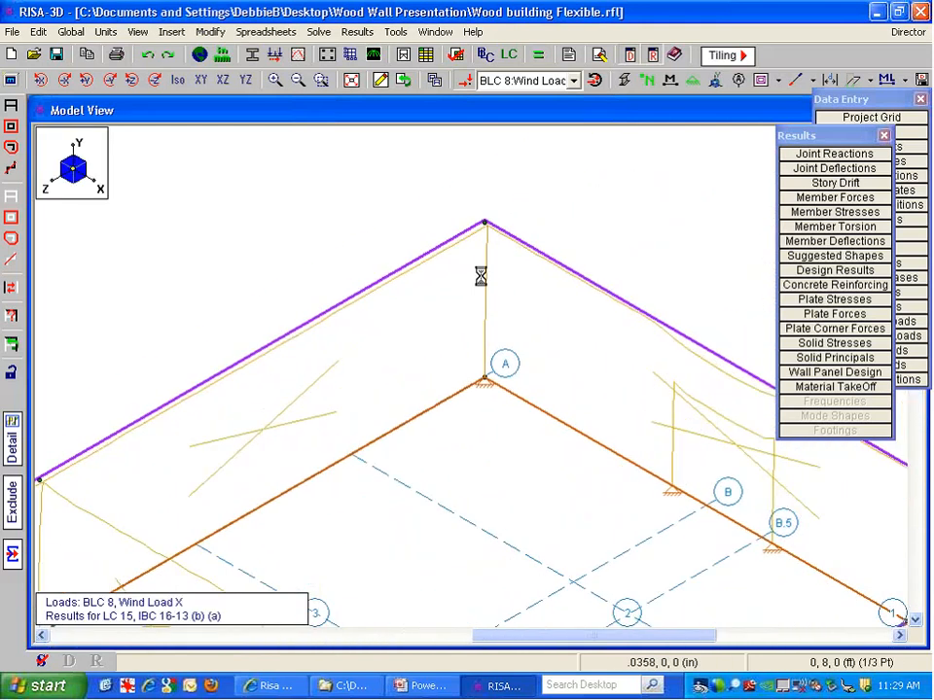
{"action": "scroll", "coordinate": [481, 277], "scroll_direction": "down", "scroll_amount": 2}
{"action": "scroll", "coordinate": [462, 356], "scroll_direction": "down", "scroll_amount": 2}
{"action": "middle_click_drag", "start_coordinate": [456, 484], "coordinate": [573, 259]}
{"action": "middle_click_drag", "start_coordinate": [325, 298], "coordinate": [350, 298]}
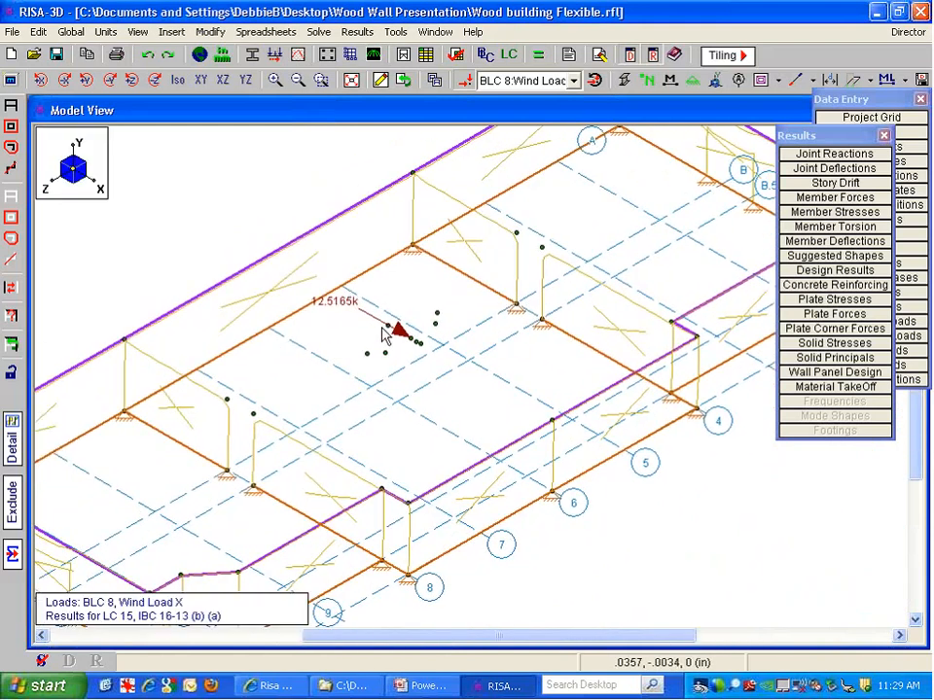
- Display the loads of LC 15: IBC 16-13 (b) (a) on the model
{"action": "left_click", "coordinate": [544, 80]}
{"action": "left_click", "coordinate": [553, 83]}
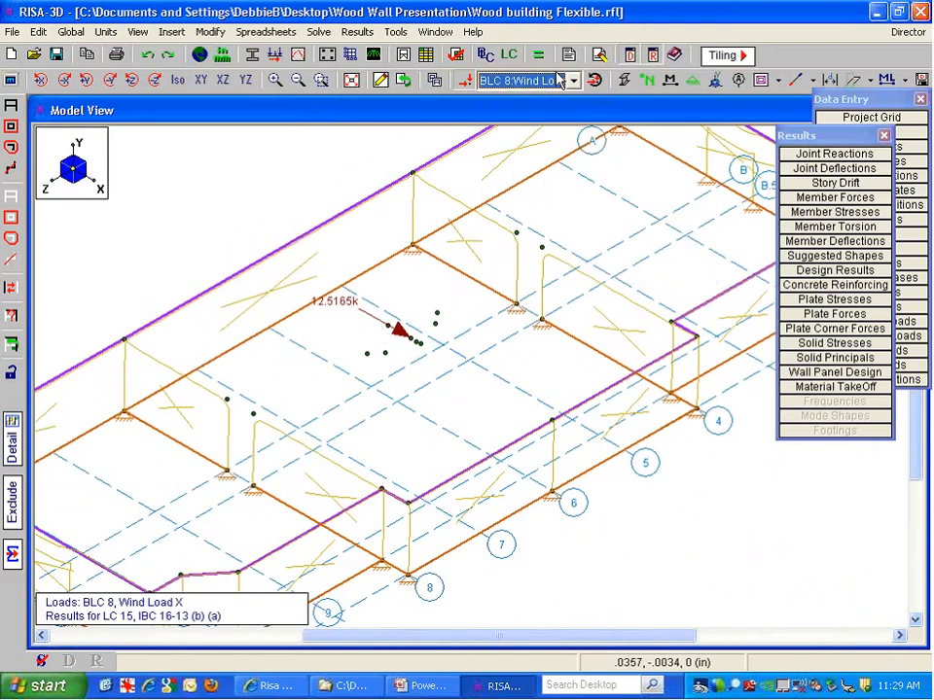
{"action": "left_click", "coordinate": [547, 81]}
{"action": "scroll", "coordinate": [537, 250], "scroll_direction": "down", "scroll_amount": 1}
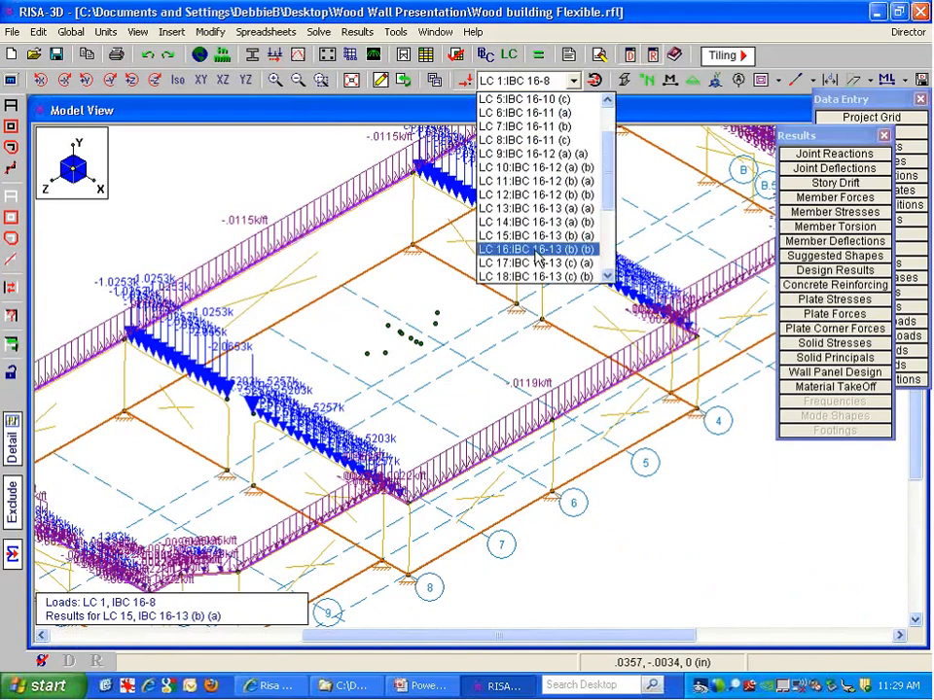
{"action": "left_click", "coordinate": [535, 237]}
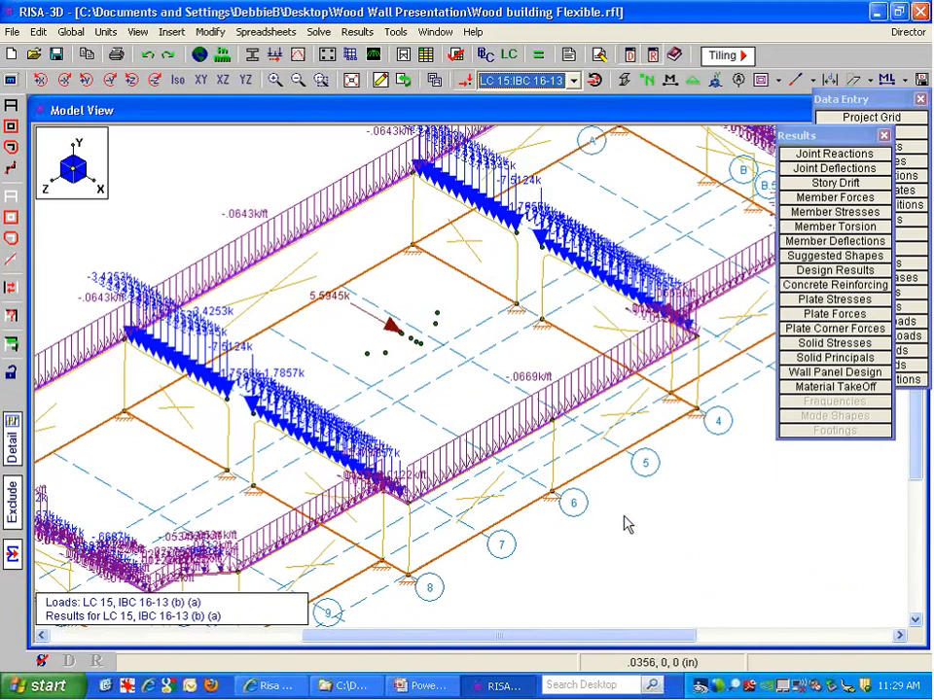
- Examine the LC 15 loads and deflected walls across the building, including the lateral load on the diaphragm and the interior wall lines
{"action": "left_click", "coordinate": [326, 307]}
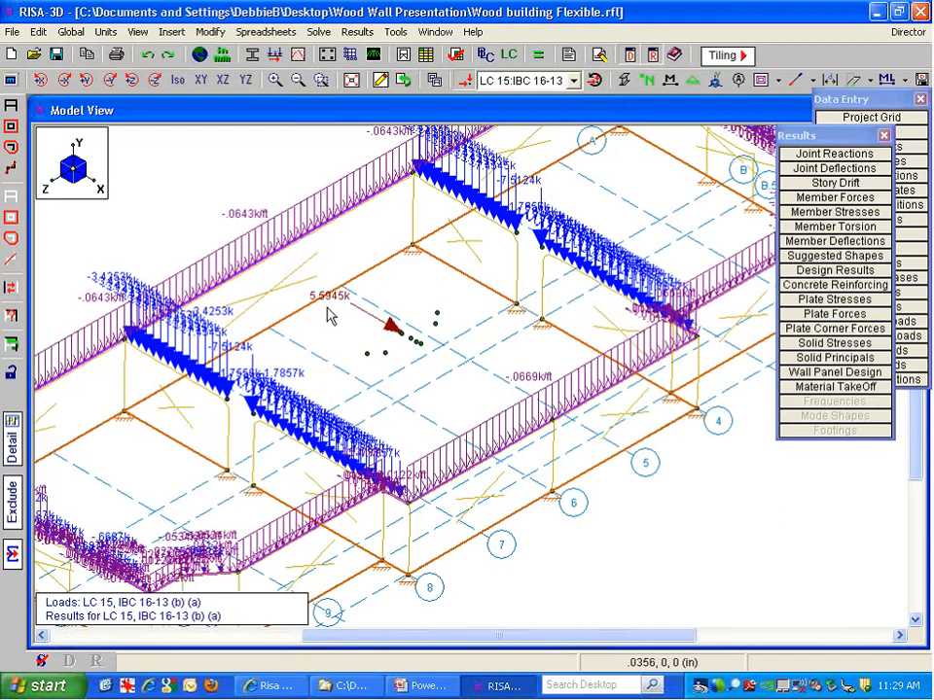
{"action": "scroll", "coordinate": [282, 263], "scroll_direction": "down", "scroll_amount": 3}
{"action": "middle_click_drag", "start_coordinate": [283, 263], "coordinate": [326, 307]}
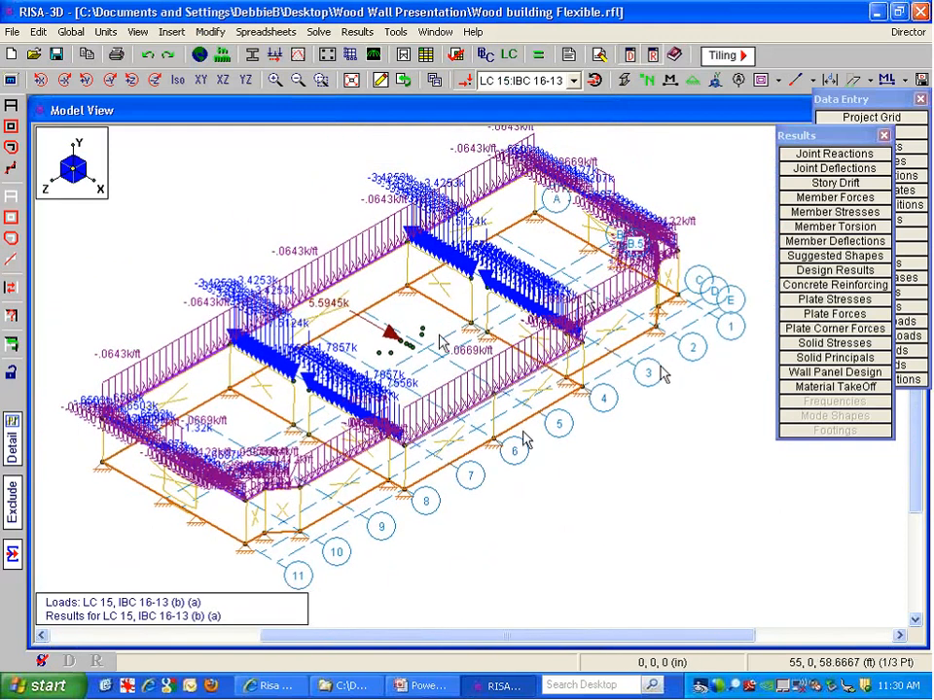
{"action": "scroll", "coordinate": [286, 235], "scroll_direction": "up", "scroll_amount": 4}
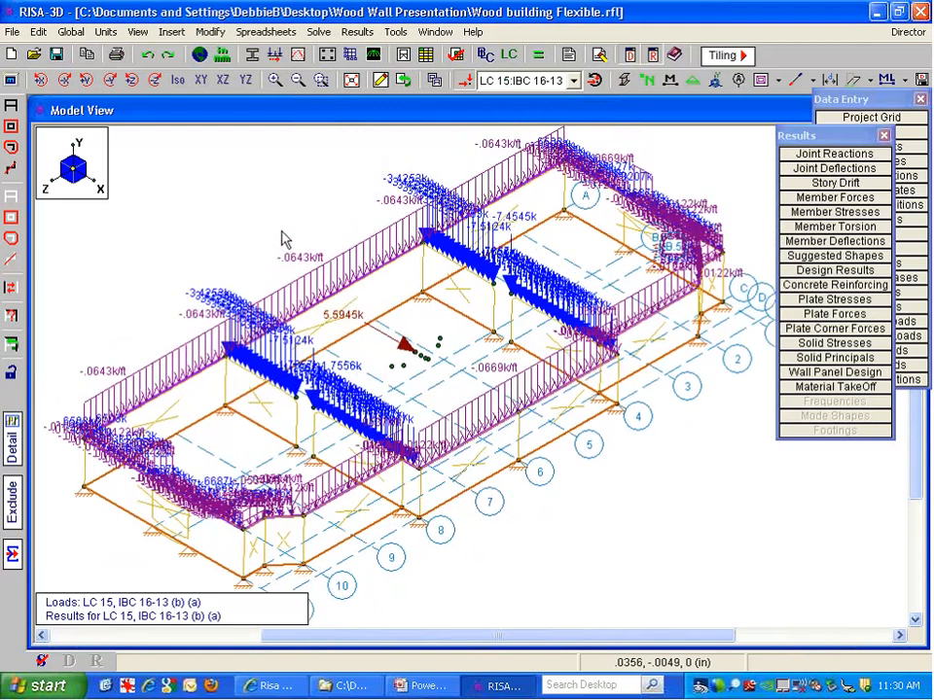
{"action": "middle_click_drag", "start_coordinate": [399, 249], "coordinate": [390, 237]}
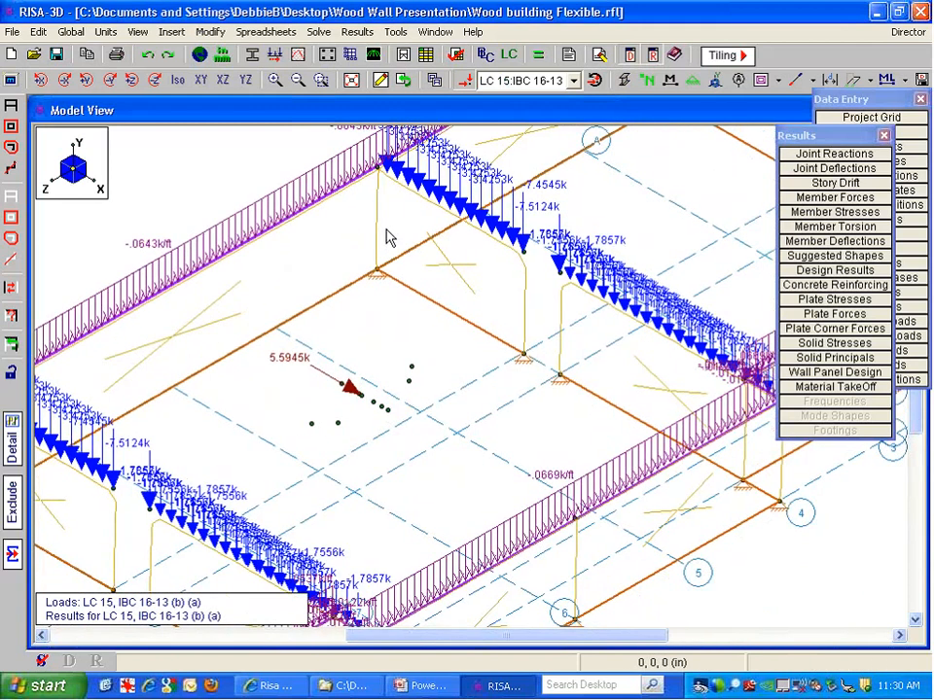
{"action": "scroll", "coordinate": [409, 391], "scroll_direction": "down", "scroll_amount": 2}
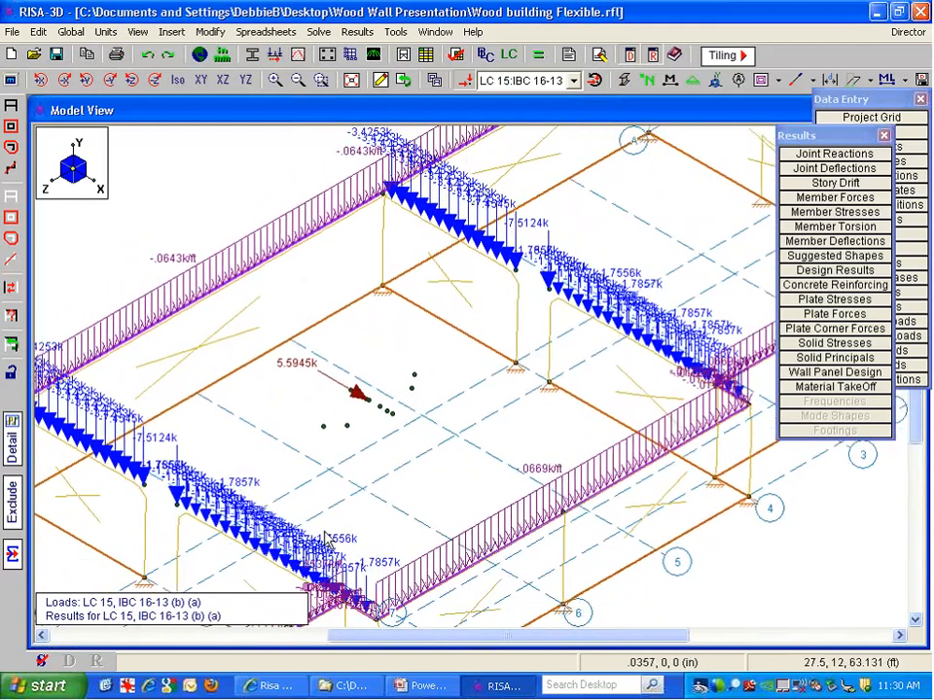
{"action": "middle_click_drag", "start_coordinate": [348, 529], "coordinate": [591, 357]}
{"action": "middle_click_drag", "start_coordinate": [491, 401], "coordinate": [406, 468]}
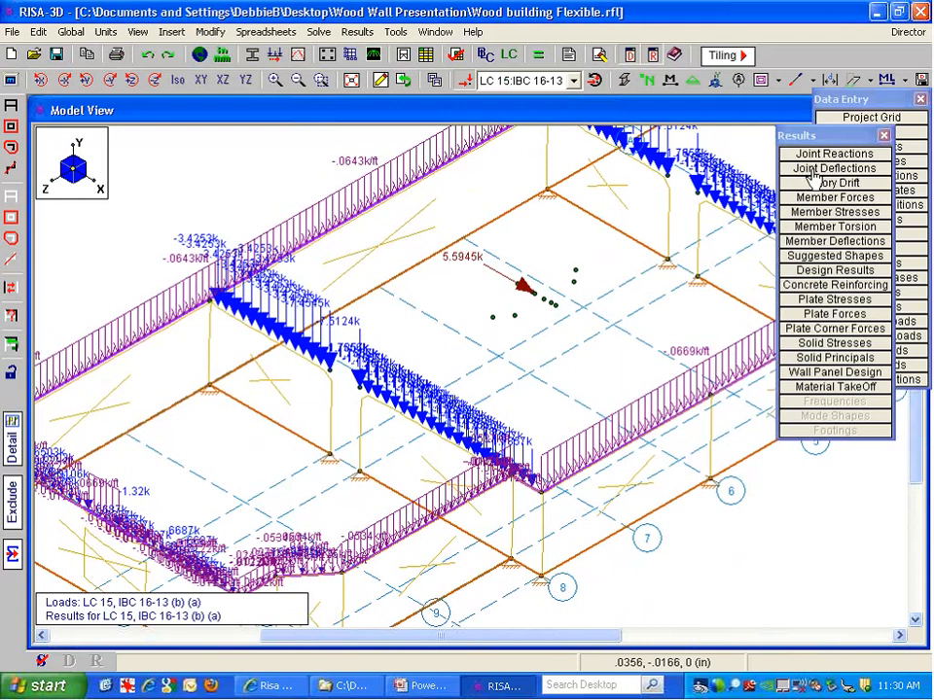
- Open the joint deflections by combination and sort them by X deflection with the largest values first
{"action": "left_click", "coordinate": [817, 168]}
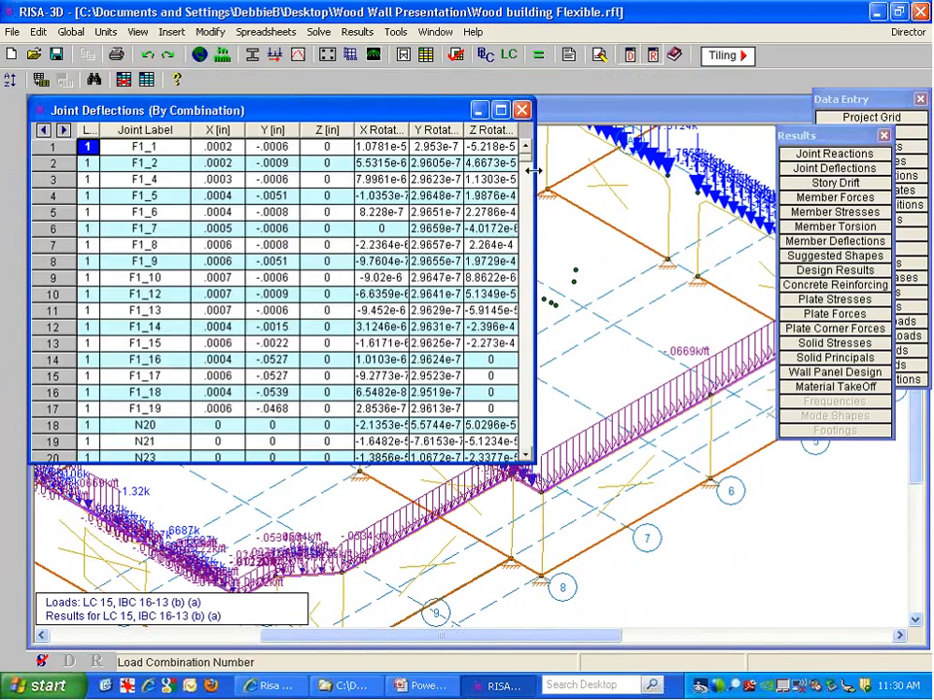
{"action": "left_click_drag", "start_coordinate": [533, 170], "coordinate": [660, 171]}
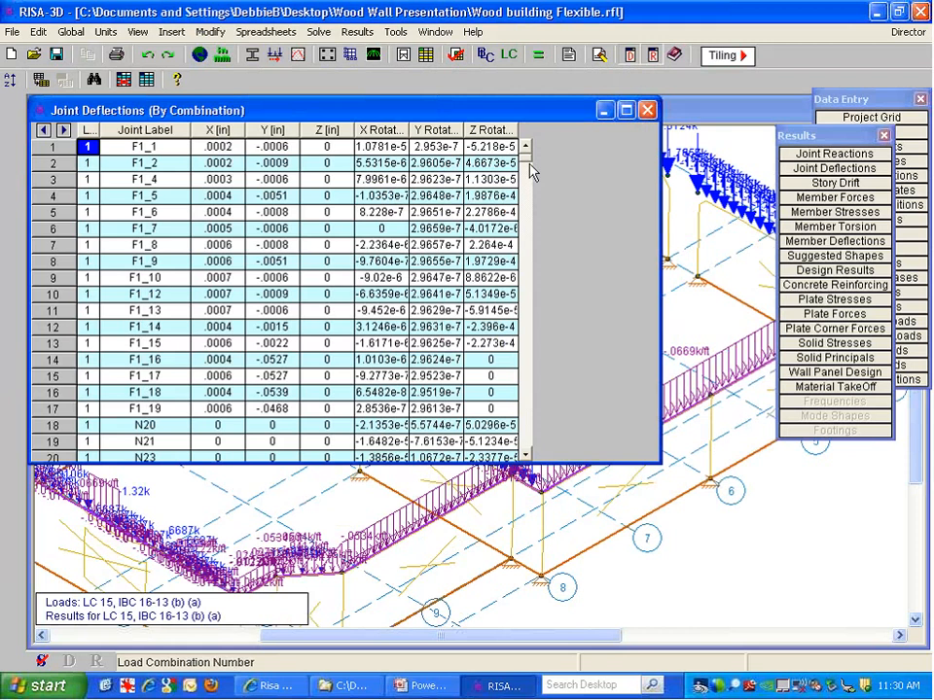
{"action": "left_click_drag", "start_coordinate": [528, 258], "coordinate": [527, 327]}
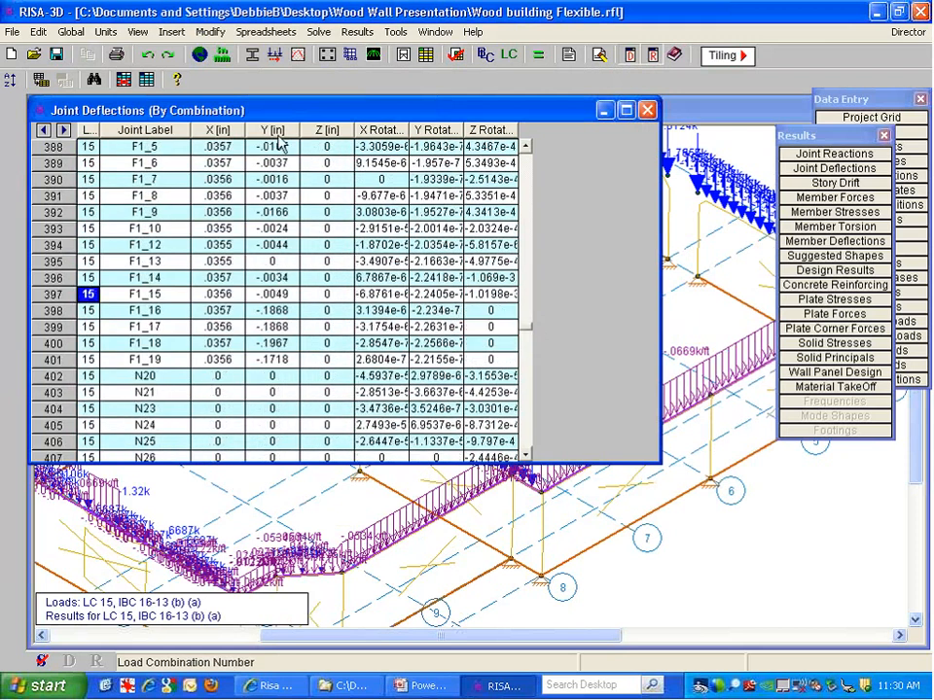
{"action": "left_click", "coordinate": [223, 129]}
{"action": "right_click", "coordinate": [231, 130]}
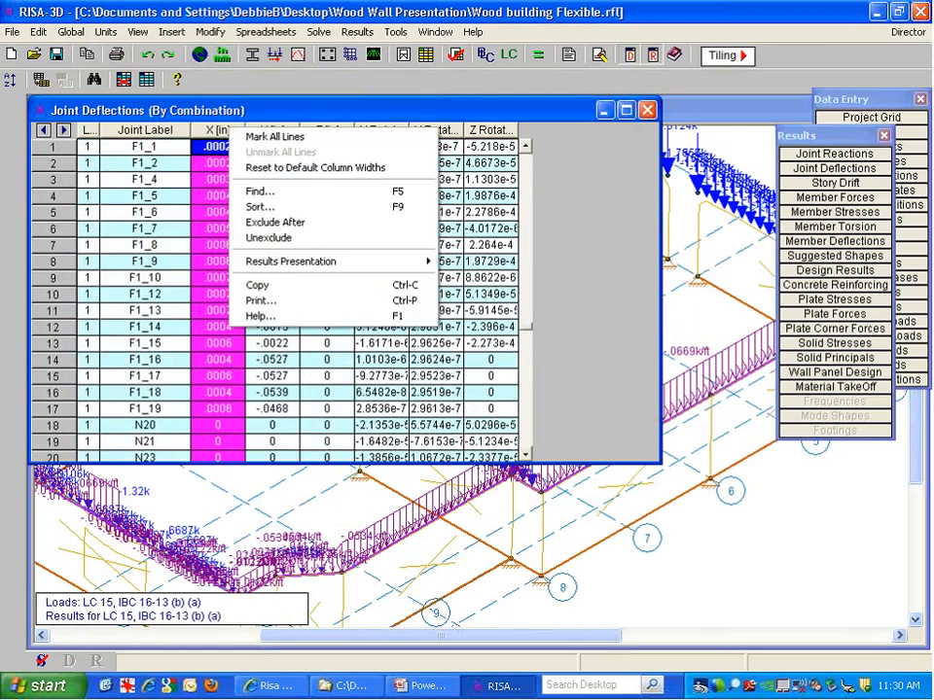
{"action": "left_click", "coordinate": [260, 206]}
{"action": "left_click", "coordinate": [132, 240]}
{"action": "left_click", "coordinate": [162, 295]}
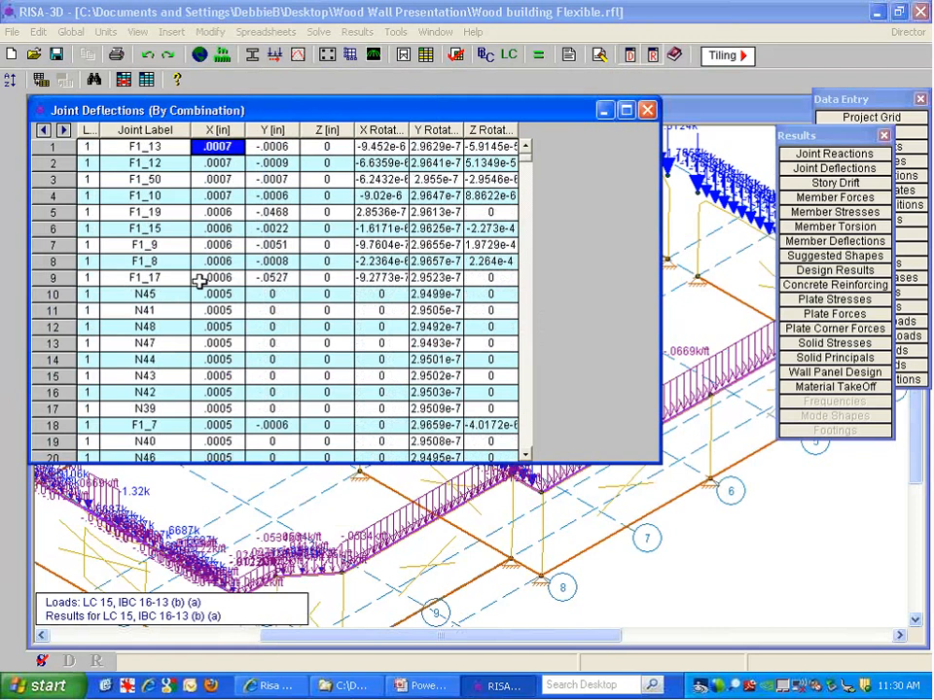
- Review the sorted X deflections of the joints under load combination 15, starting at joint F1_49, and close the joint deflections
{"action": "key", "text": "Down"}
{"action": "key", "text": "Down"}
{"action": "key", "text": "Down"}
{"action": "key", "text": "Right"}
{"action": "key", "text": "Right"}
{"action": "key", "text": "Right"}
{"action": "key", "text": "Right"}
{"action": "key", "text": "Right"}
{"action": "key", "text": "Down"}
{"action": "key", "text": "Down"}
{"action": "key", "text": "Down"}
{"action": "left_click", "coordinate": [524, 261]}
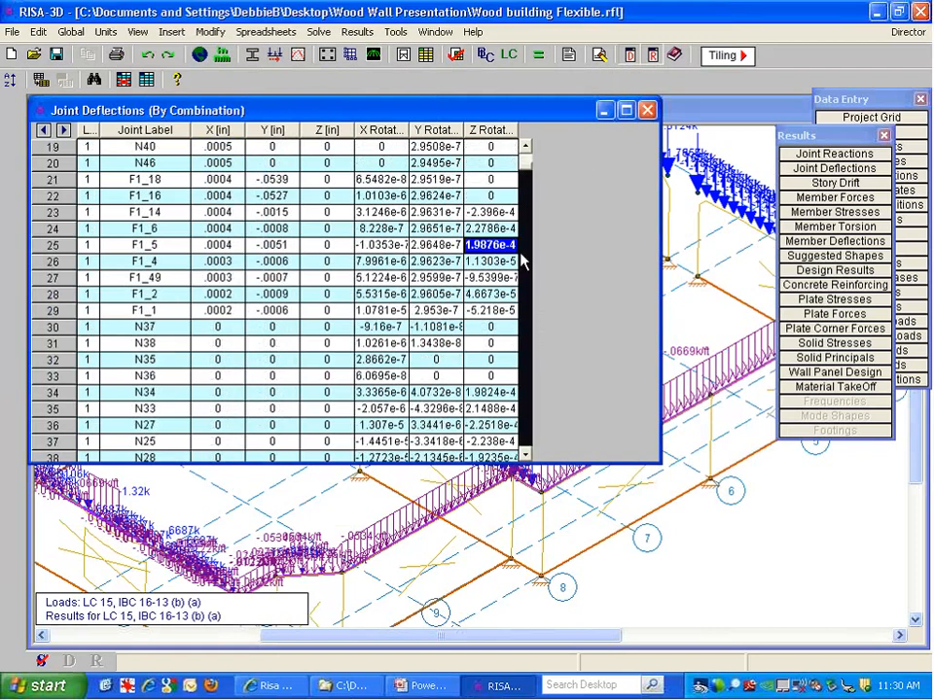
{"action": "left_click_drag", "start_coordinate": [524, 261], "coordinate": [511, 328]}
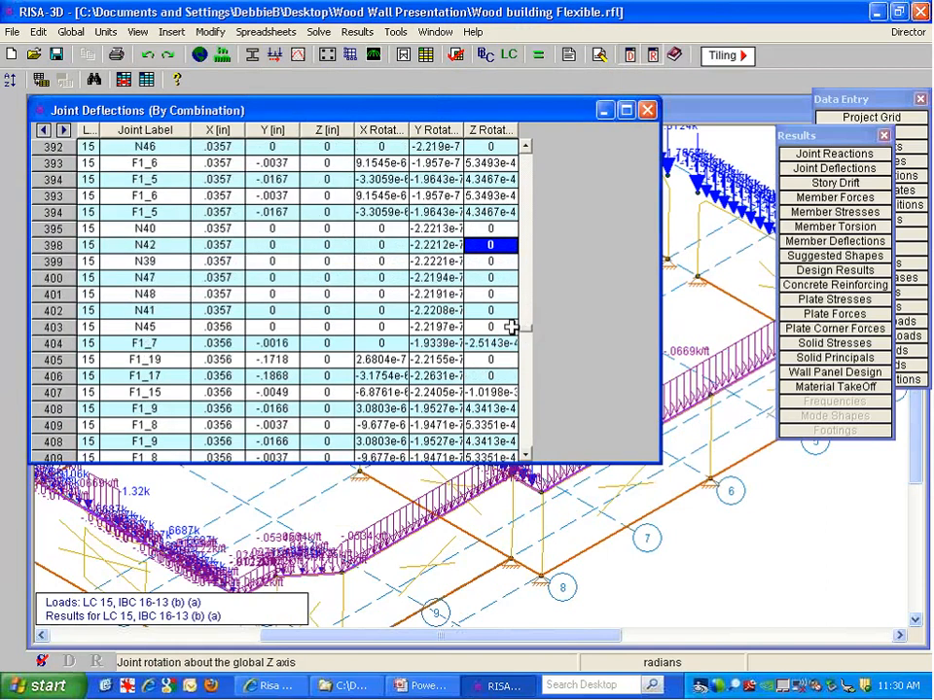
{"action": "key", "text": "Left"}
{"action": "key", "text": "Left"}
{"action": "key", "text": "Left"}
{"action": "key", "text": "Left"}
{"action": "key", "text": "Left"}
{"action": "key", "text": "Up"}
{"action": "key", "text": "Up"}
{"action": "key", "text": "Up"}
{"action": "key", "text": "Up"}
{"action": "key", "text": "Up"}
{"action": "key", "text": "Up"}
{"action": "key", "text": "Up"}
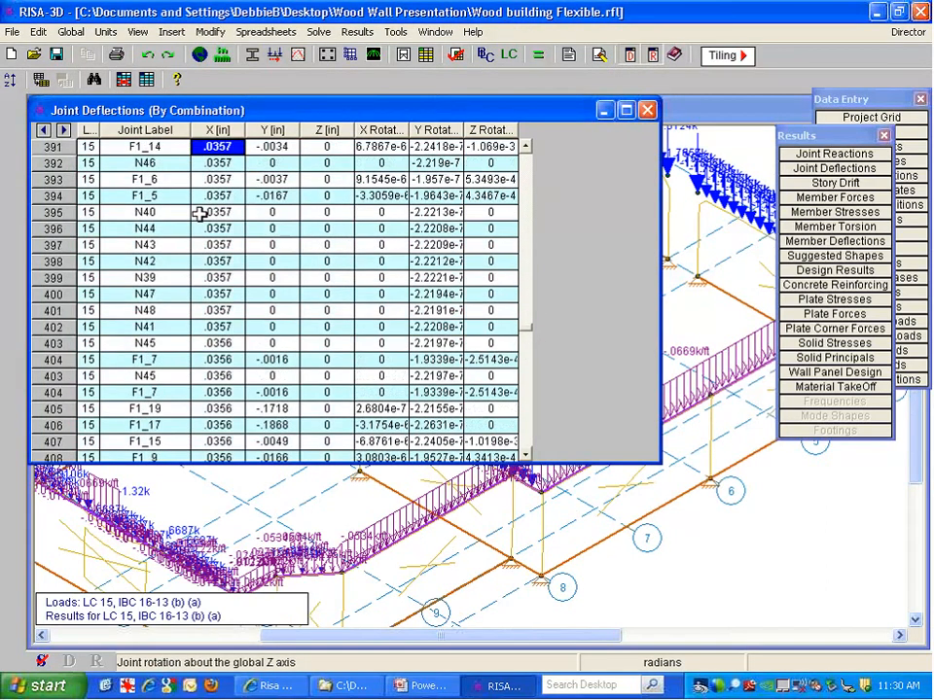
{"action": "key", "text": "Up"}
{"action": "key", "text": "Up"}
{"action": "key", "text": "Up"}
{"action": "key", "text": "Up"}
{"action": "key", "text": "Up"}
{"action": "key", "text": "Up"}
{"action": "key", "text": "Up"}
{"action": "key", "text": "Up"}
{"action": "key", "text": "Up"}
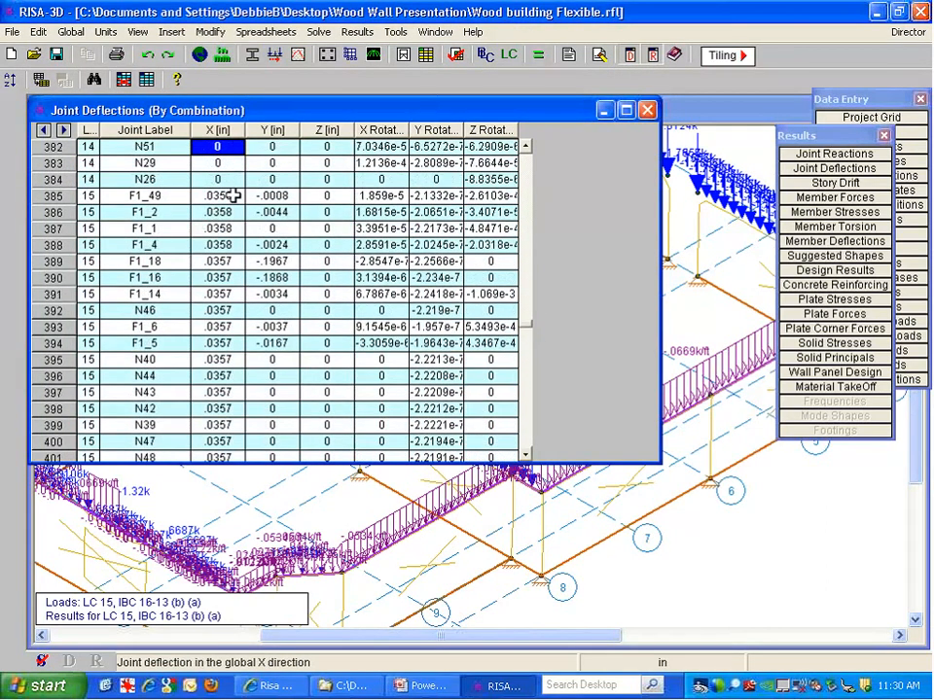
{"action": "key", "text": "Up"}
{"action": "left_click", "coordinate": [233, 195]}
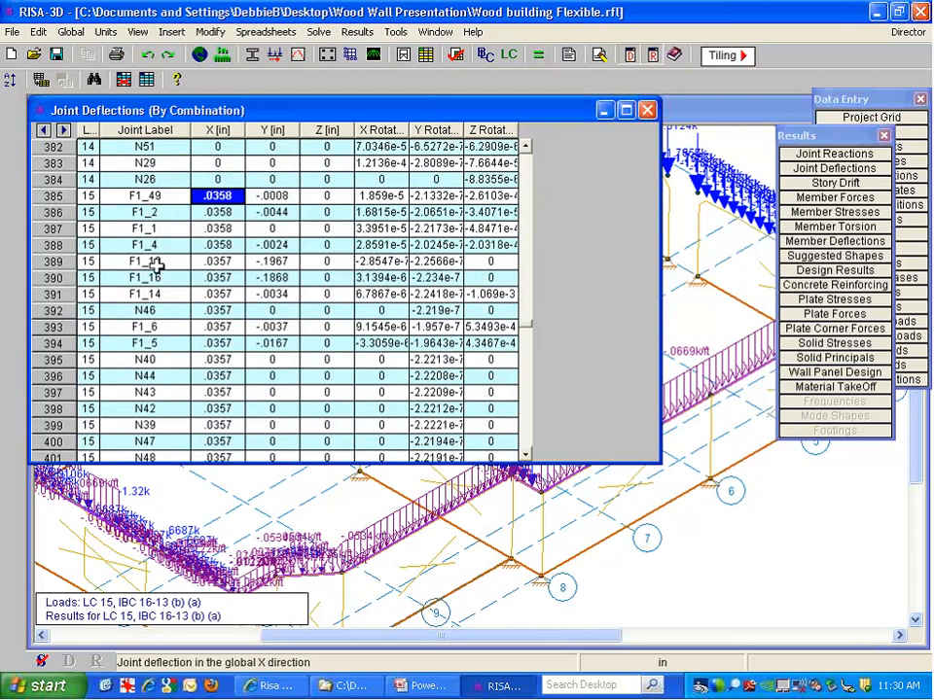
{"action": "left_click", "coordinate": [646, 109]}
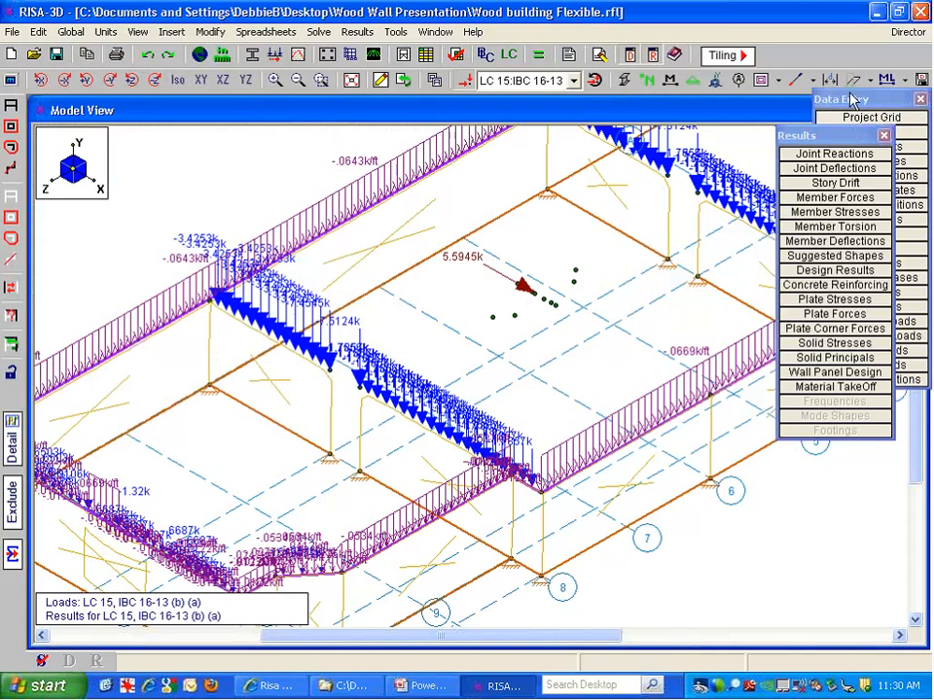
- Set the type of floor diaphragm D1 to Flexible in the floor diaphragm data
{"action": "left_click", "coordinate": [857, 99]}
{"action": "left_click", "coordinate": [870, 219]}
{"action": "left_click", "coordinate": [786, 464]}
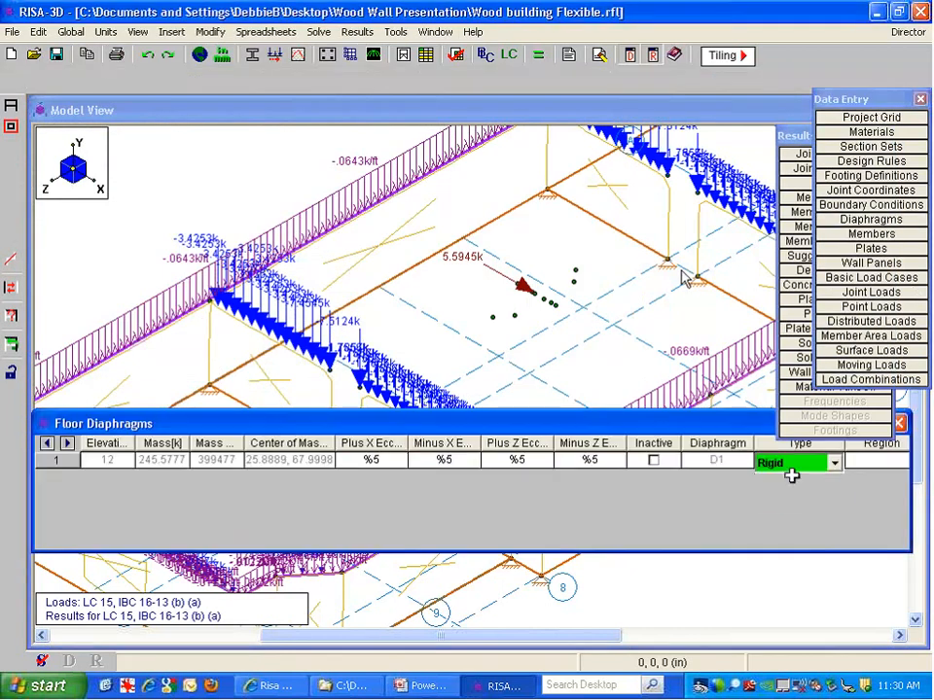
{"action": "left_click", "coordinate": [785, 463]}
{"action": "left_click", "coordinate": [781, 495]}
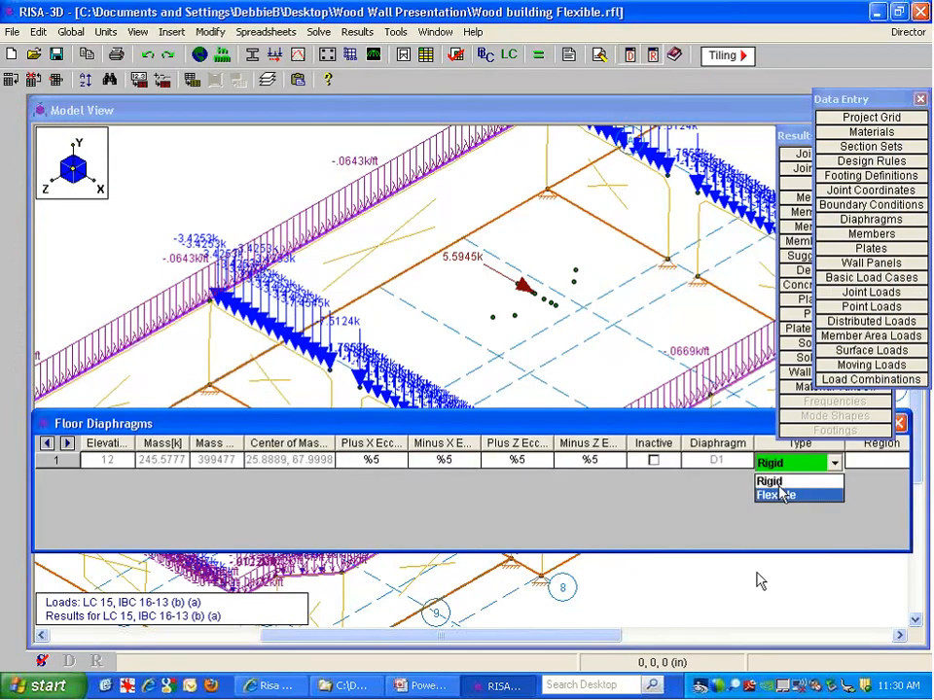
{"action": "left_click", "coordinate": [338, 244]}
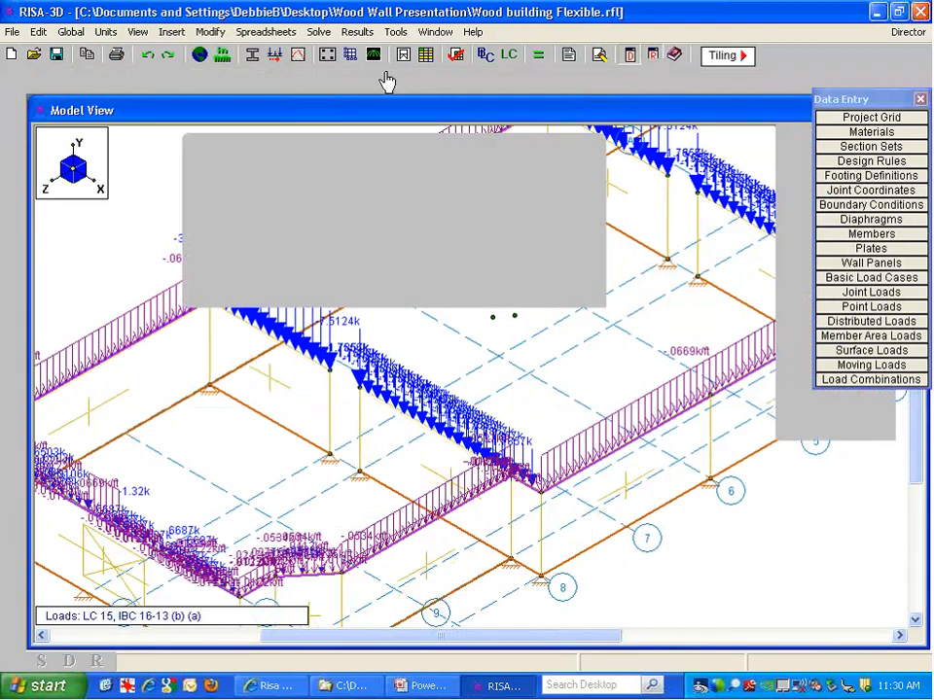
- Solve the load combinations again with the flexible diaphragm and return to a view of the whole model
{"action": "left_click", "coordinate": [538, 56]}
{"action": "left_click", "coordinate": [396, 420]}
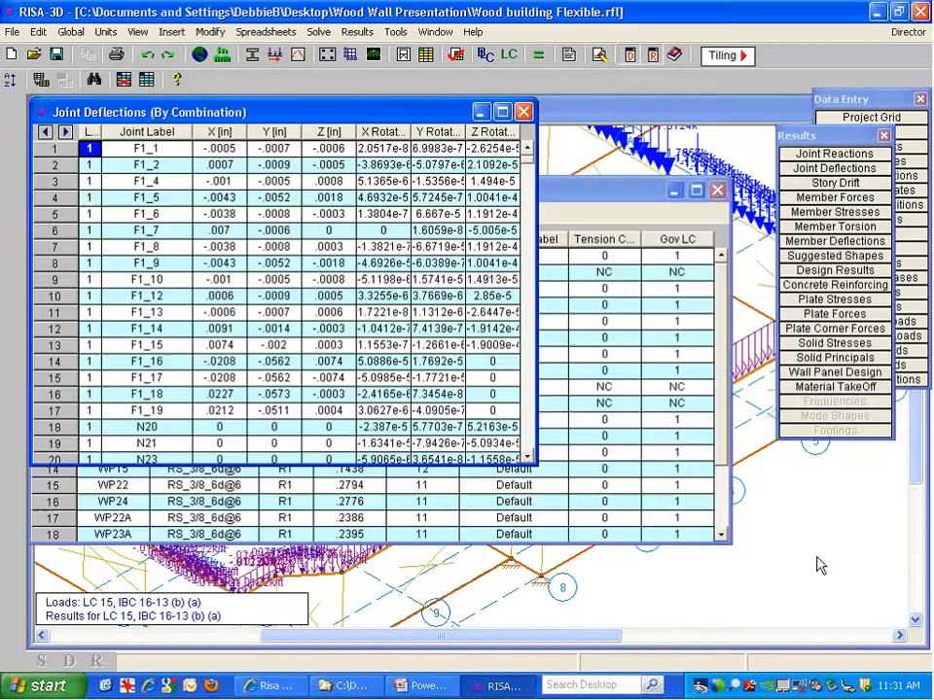
{"action": "scroll", "coordinate": [455, 394], "scroll_direction": "down", "scroll_amount": 4}
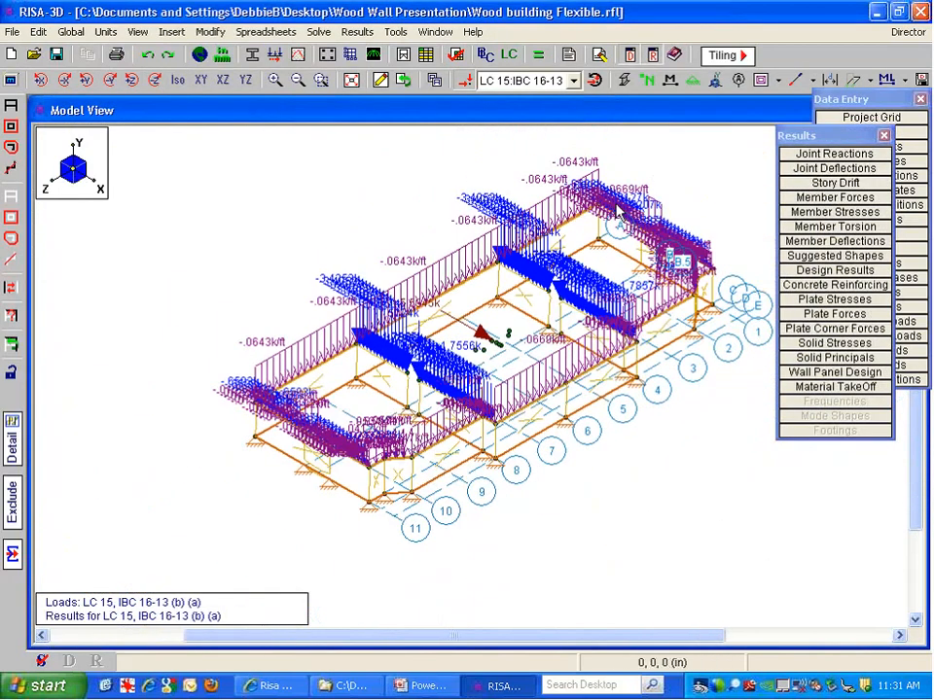
- Switch the load display in the model view from load combinations to basic load cases
{"action": "middle_click_drag", "start_coordinate": [455, 394], "coordinate": [354, 418]}
{"action": "scroll", "coordinate": [353, 417], "scroll_direction": "up", "scroll_amount": 1}
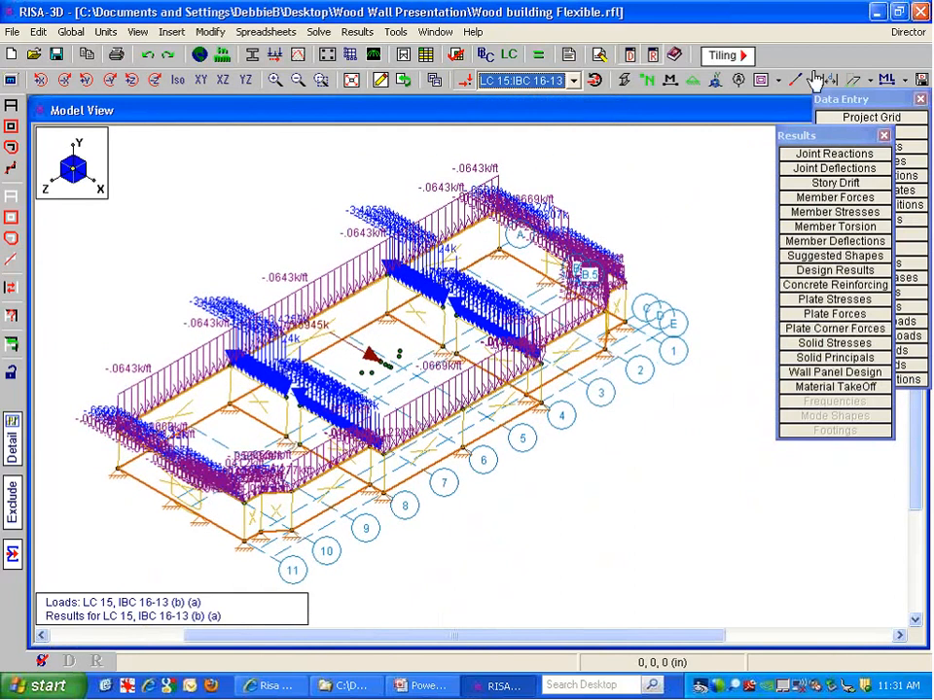
{"action": "left_click", "coordinate": [596, 56]}
{"action": "left_click", "coordinate": [520, 80]}
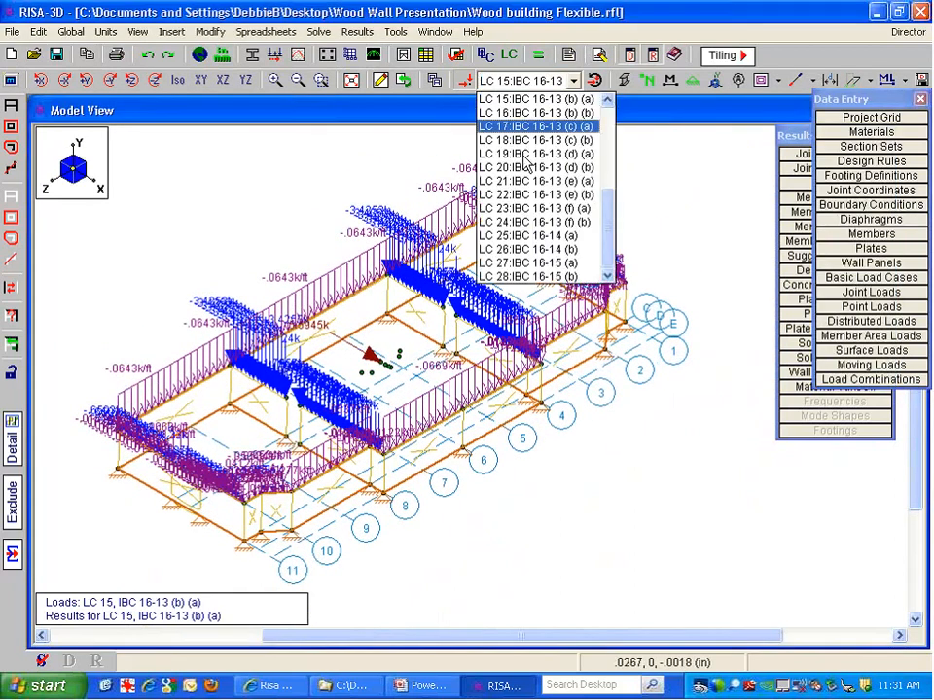
{"action": "scroll", "coordinate": [525, 226], "scroll_direction": "up", "scroll_amount": 2}
{"action": "left_click", "coordinate": [591, 88]}
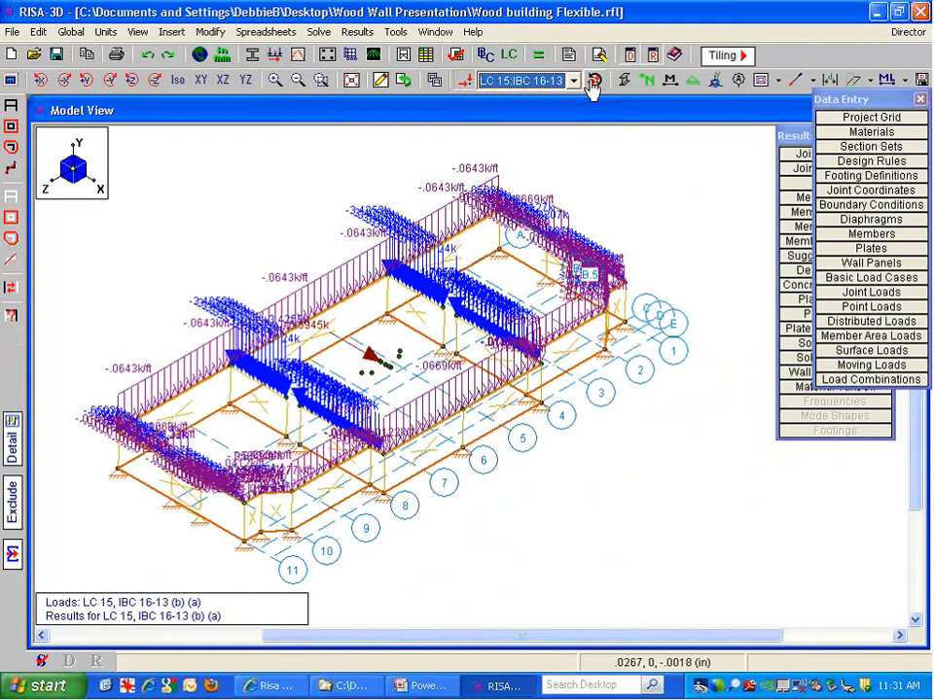
{"action": "left_click", "coordinate": [592, 84]}
{"action": "left_click", "coordinate": [538, 81]}
{"action": "left_click", "coordinate": [599, 83]}
{"action": "left_click", "coordinate": [599, 83]}
- Look through the wind load cases and display the loads of BLC 24, BLC 8 Transient Area Loads, on the model
{"action": "left_click", "coordinate": [521, 86]}
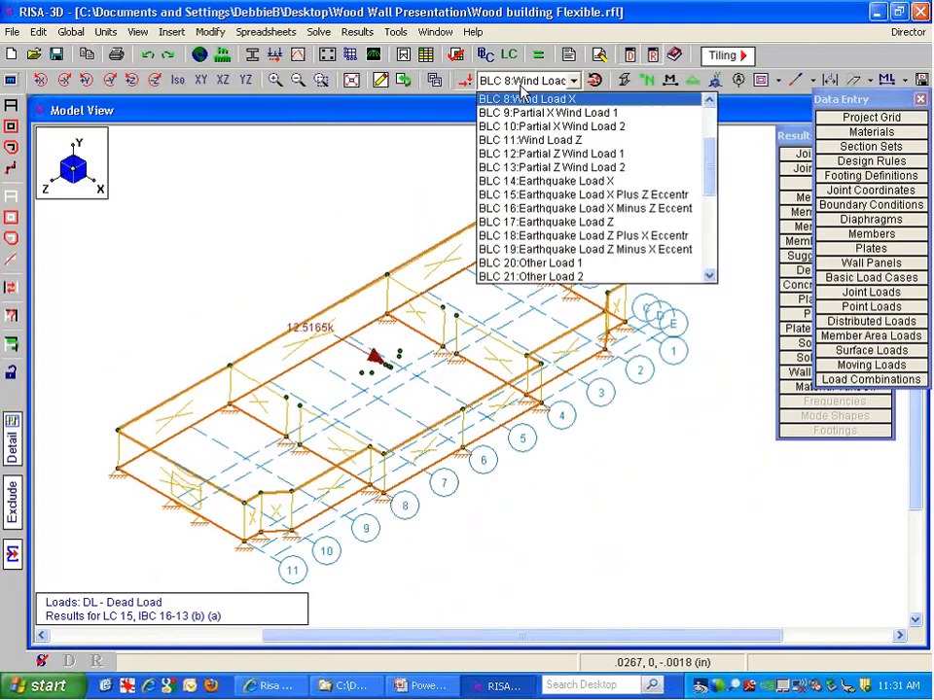
{"action": "scroll", "coordinate": [496, 126], "scroll_direction": "down", "scroll_amount": 2}
{"action": "scroll", "coordinate": [486, 128], "scroll_direction": "up", "scroll_amount": 3}
{"action": "left_click", "coordinate": [487, 152]}
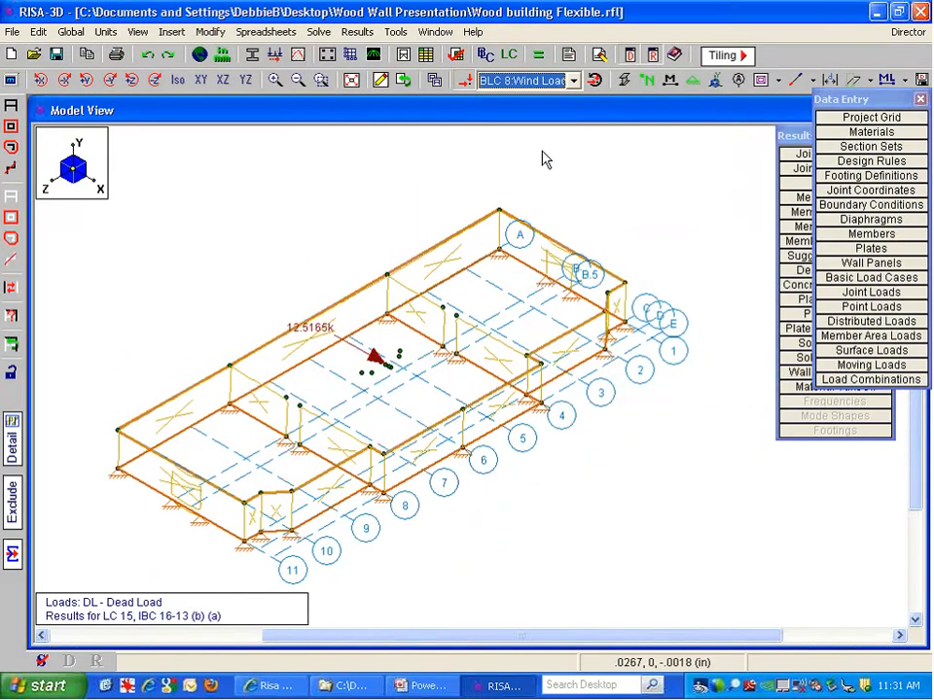
{"action": "scroll", "coordinate": [542, 151], "scroll_direction": "down", "scroll_amount": 3}
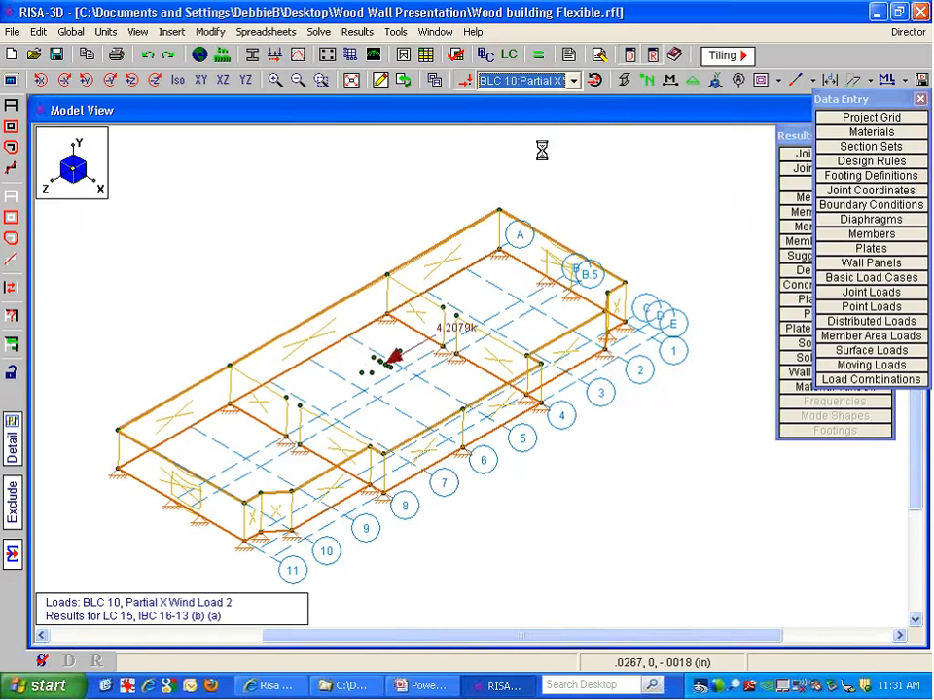
{"action": "scroll", "coordinate": [542, 151], "scroll_direction": "down", "scroll_amount": 3}
{"action": "left_click", "coordinate": [522, 81]}
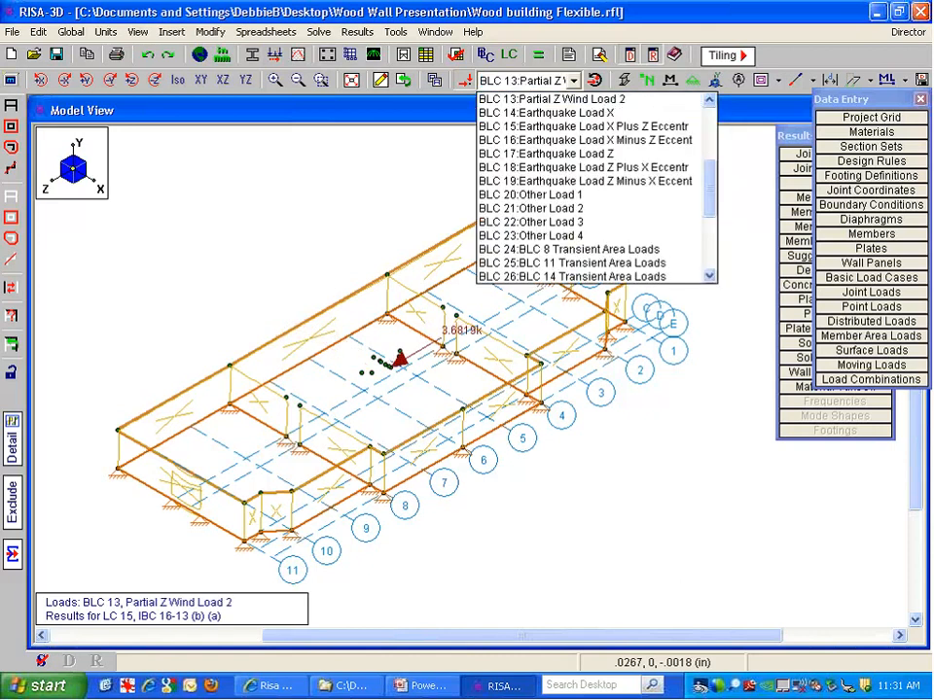
{"action": "scroll", "coordinate": [540, 204], "scroll_direction": "down", "scroll_amount": 2}
{"action": "left_click", "coordinate": [540, 204]}
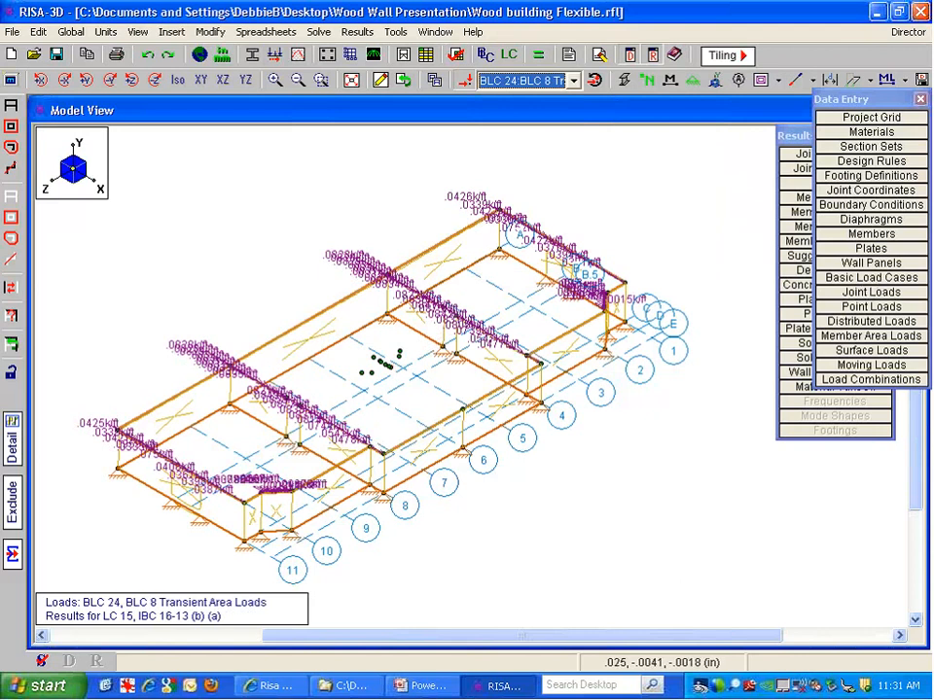
- Open the distributed loads of BLC 8 Transient Area Loads from the basic load cases and review the wall panel loads
{"action": "left_click", "coordinate": [819, 280]}
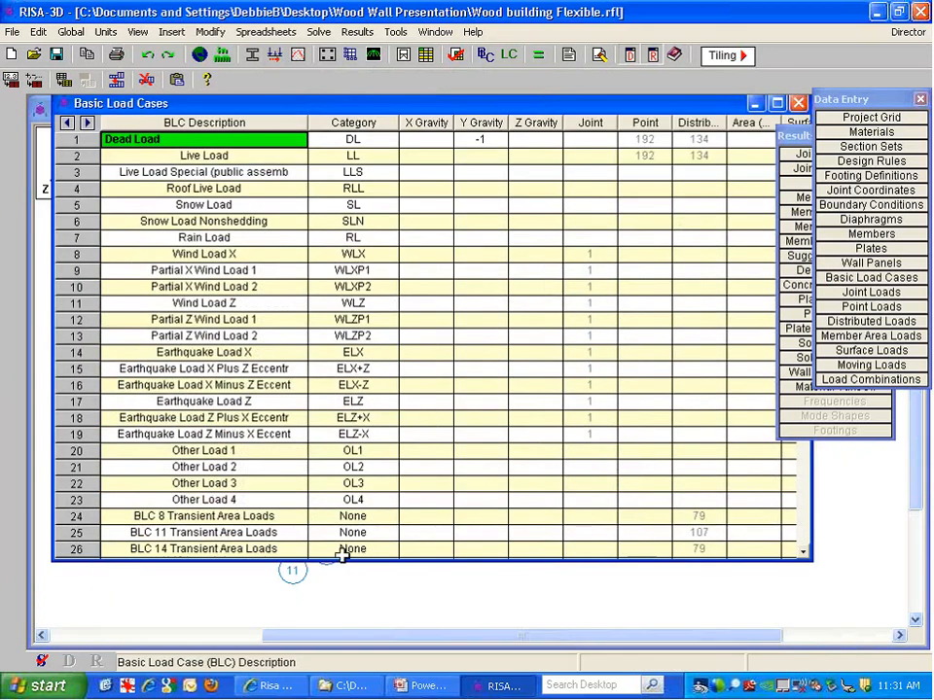
{"action": "left_click", "coordinate": [699, 517]}
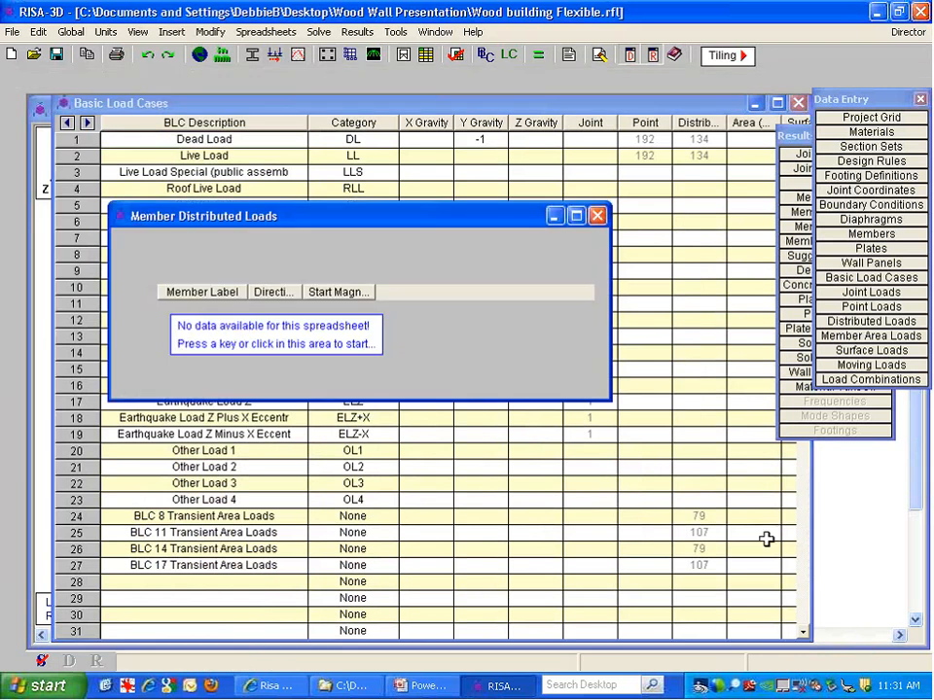
{"action": "left_click", "coordinate": [224, 243]}
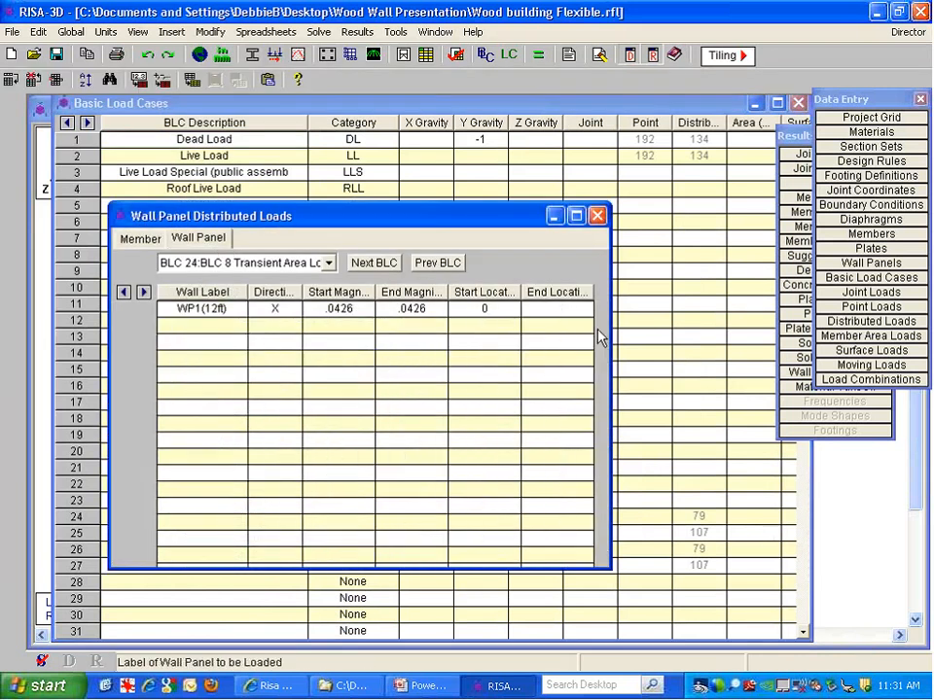
{"action": "scroll", "coordinate": [598, 342], "scroll_direction": "down", "scroll_amount": 1}
{"action": "scroll", "coordinate": [598, 351], "scroll_direction": "down", "scroll_amount": 4}
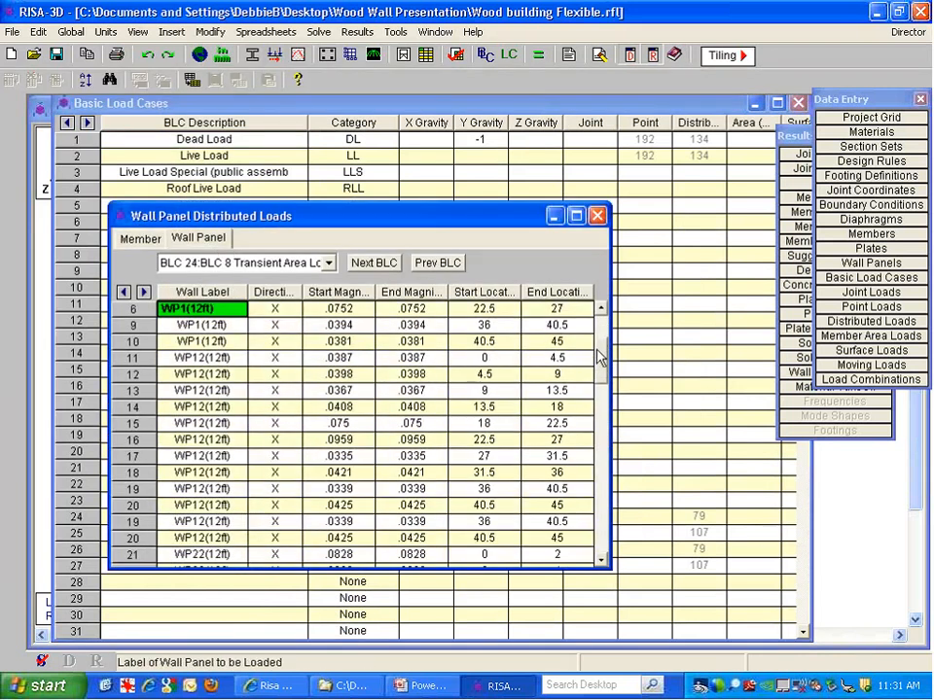
{"action": "scroll", "coordinate": [600, 383], "scroll_direction": "down", "scroll_amount": 1}
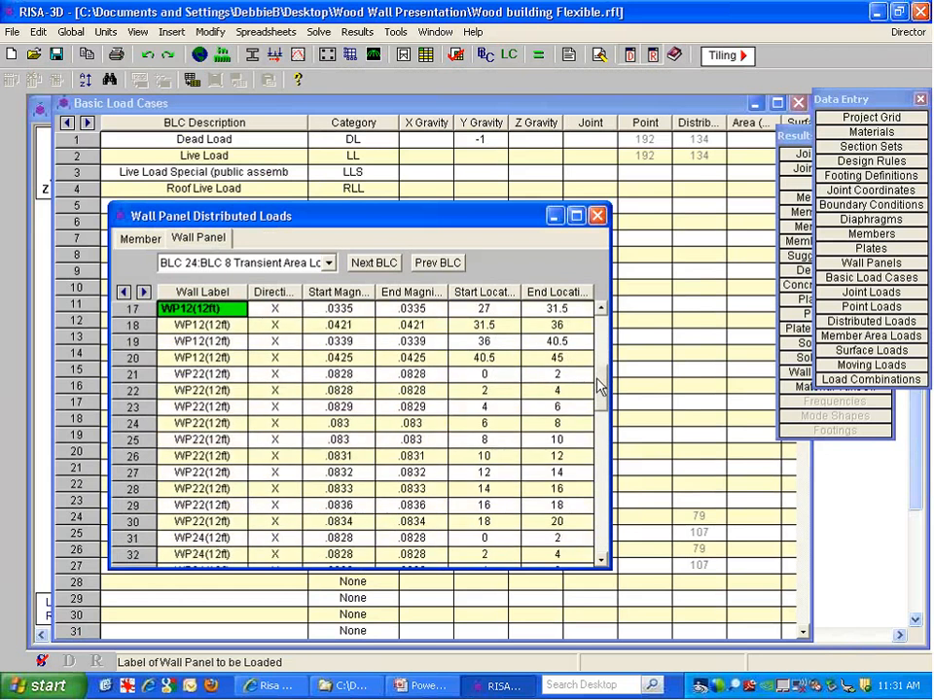
{"action": "left_click_drag", "start_coordinate": [600, 385], "coordinate": [600, 552]}
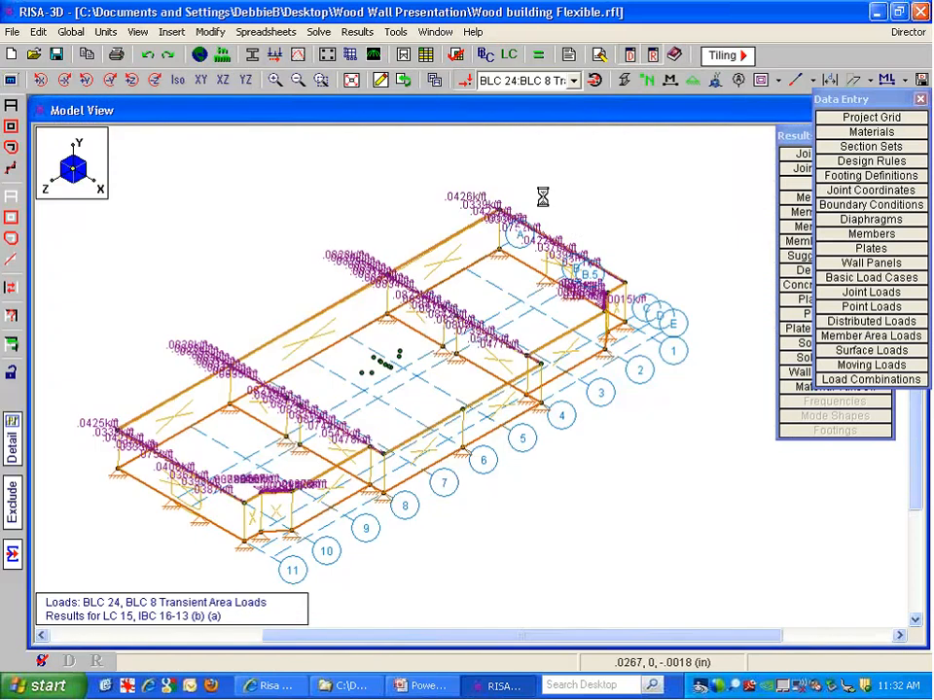
- Inspect the joint load of the Wind Load X basic load case and return to the model view
{"action": "scroll", "coordinate": [507, 181], "scroll_direction": "up", "scroll_amount": 2}
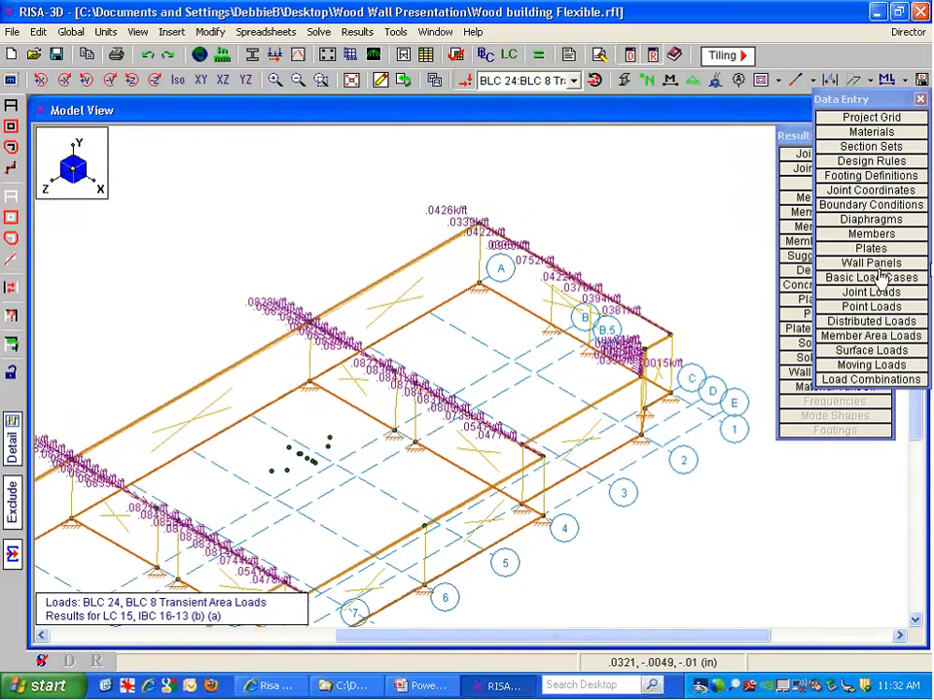
{"action": "left_click", "coordinate": [871, 264]}
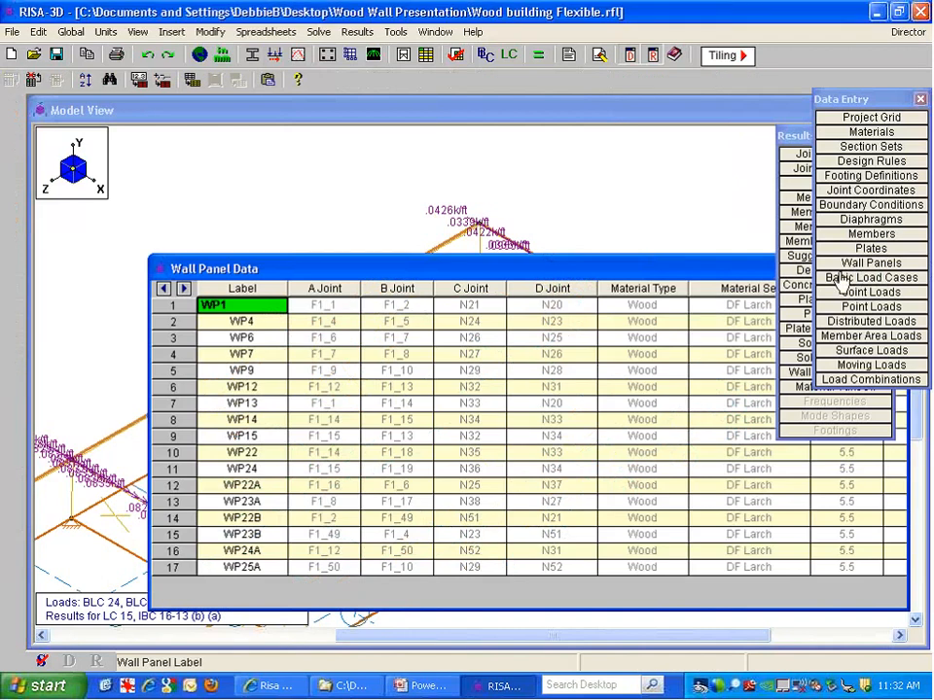
{"action": "left_click", "coordinate": [841, 278]}
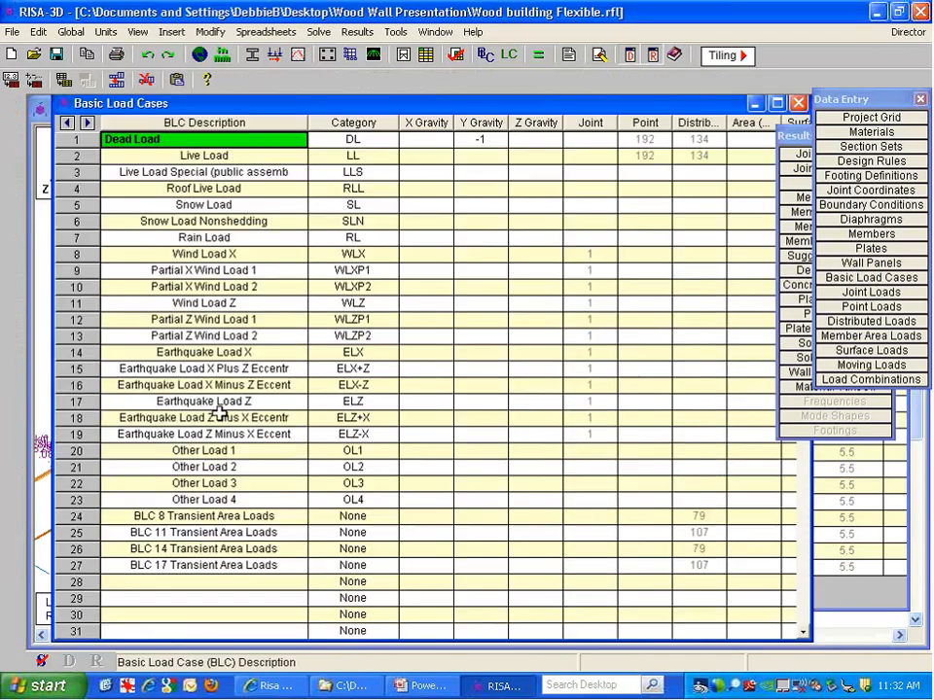
{"action": "left_click", "coordinate": [178, 525]}
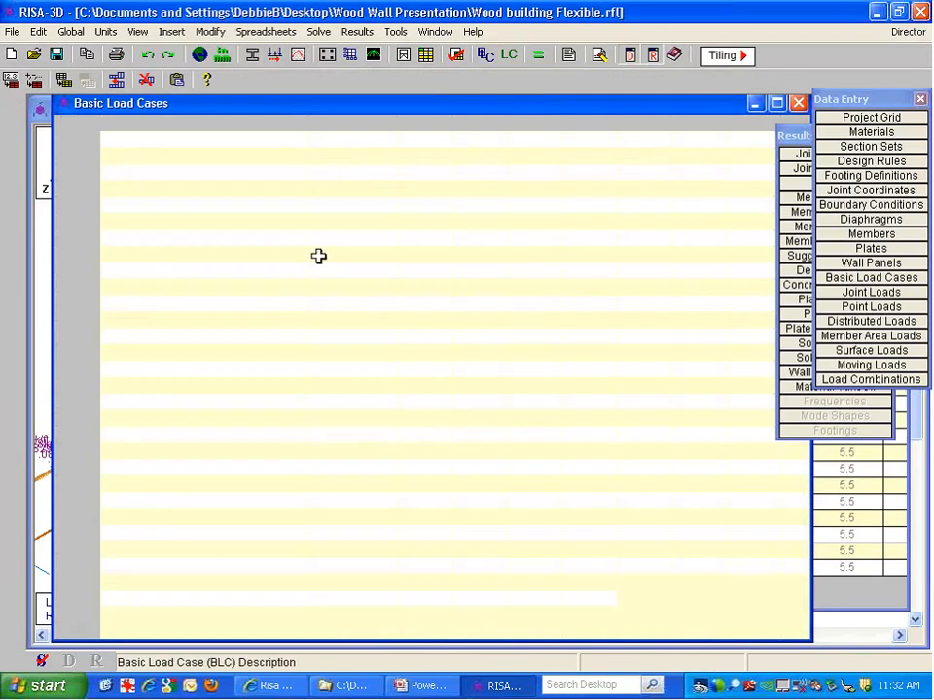
{"action": "left_click", "coordinate": [137, 252]}
{"action": "double_click", "coordinate": [592, 255]}
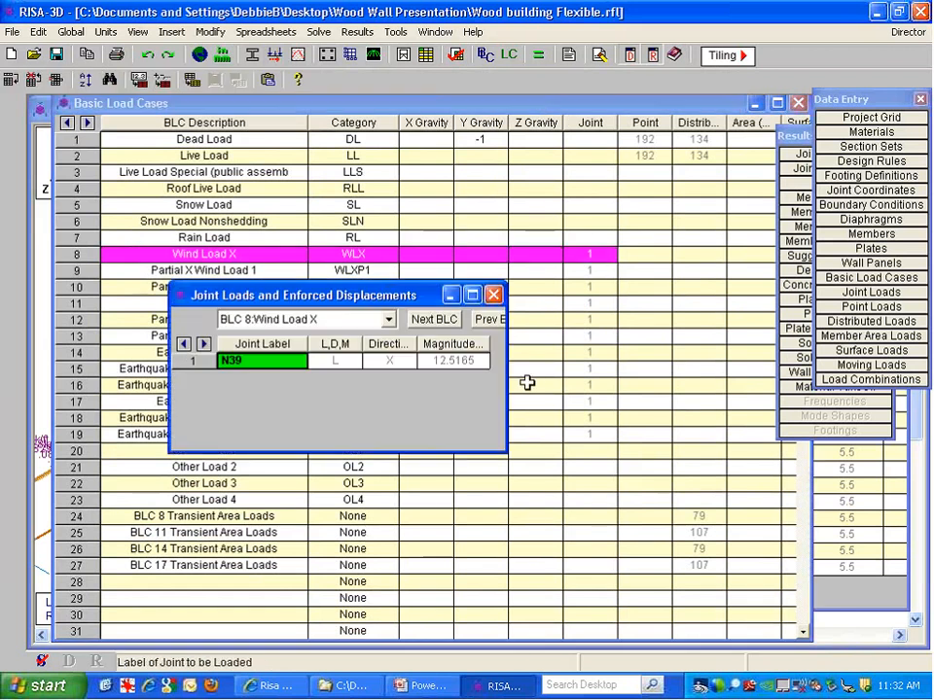
{"action": "left_click", "coordinate": [272, 518]}
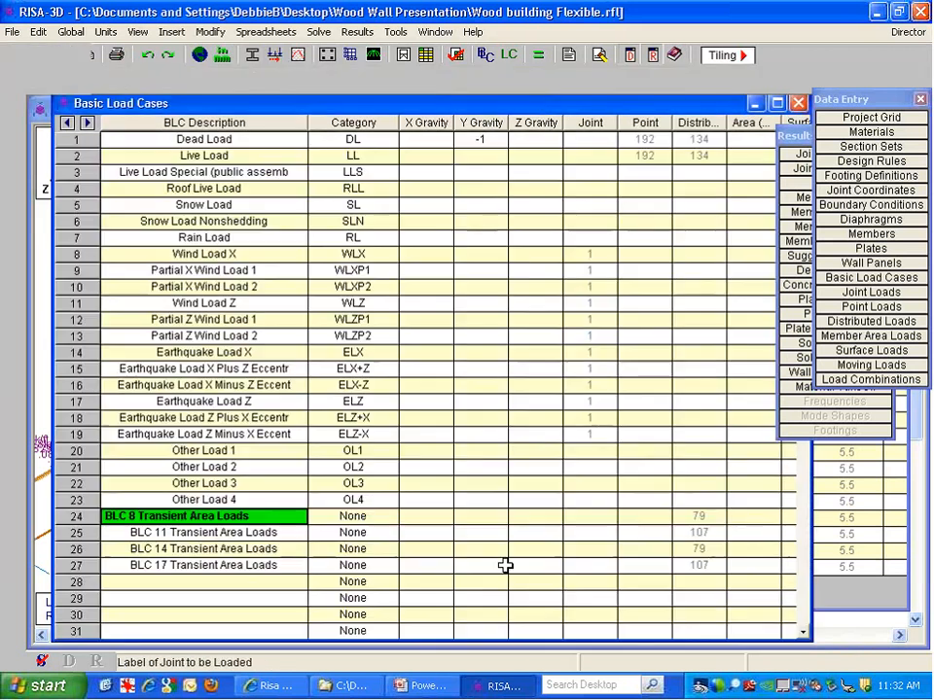
{"action": "left_click", "coordinate": [44, 356]}
{"action": "middle_click_drag", "start_coordinate": [161, 465], "coordinate": [288, 379]}
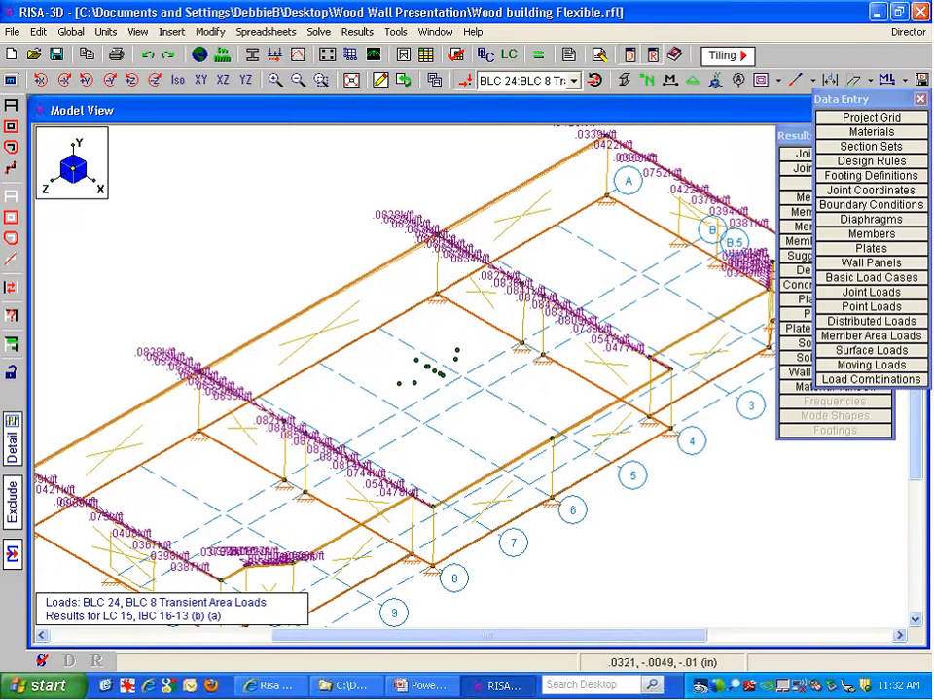
- Open the joint deflections by combination and sort them by X deflection in descending order of absolute value
{"action": "left_click", "coordinate": [798, 171]}
{"action": "left_click", "coordinate": [798, 171]}
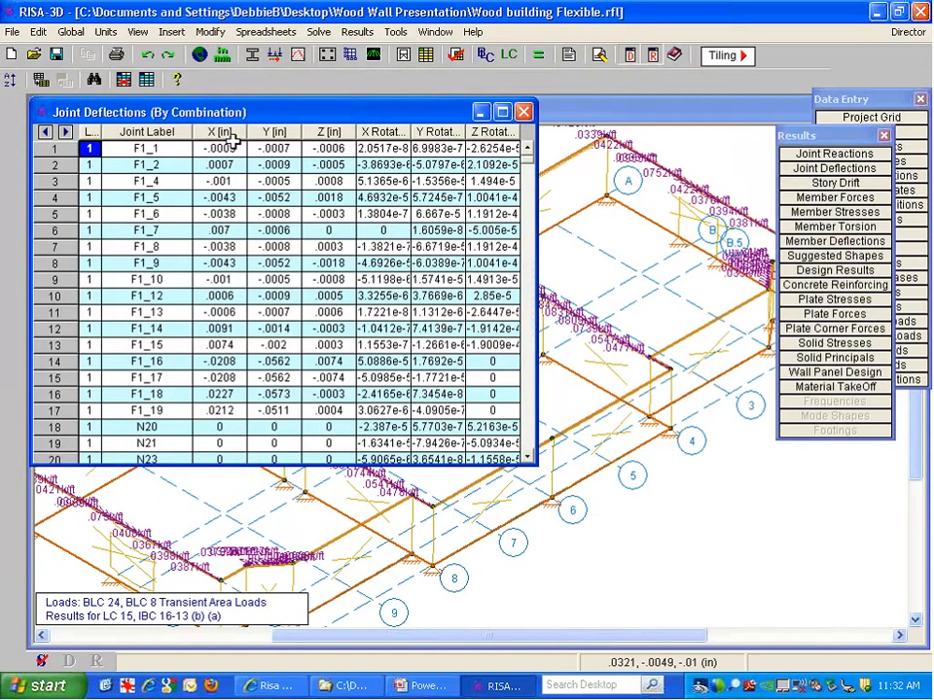
{"action": "right_click", "coordinate": [216, 133]}
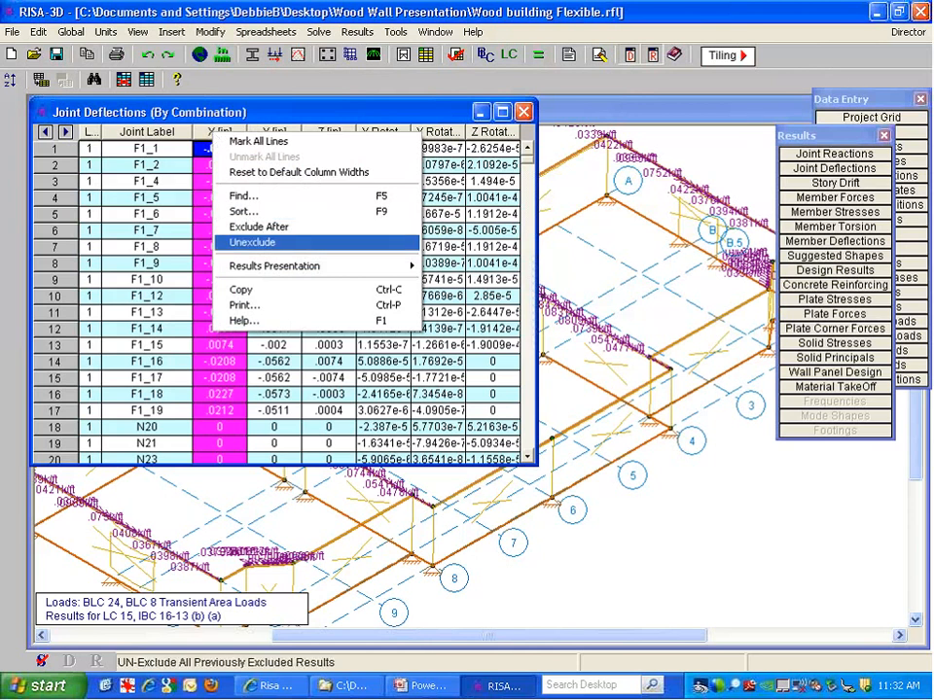
{"action": "left_click", "coordinate": [253, 242]}
{"action": "left_click", "coordinate": [163, 300]}
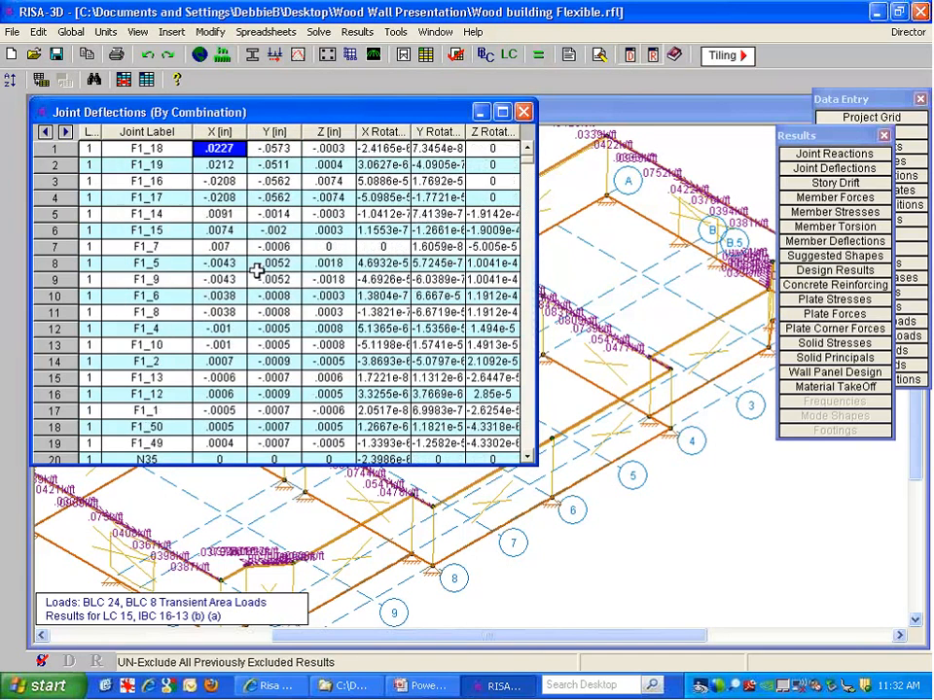
- Review the sorted X deflections under load combination 15, starting at joint F1_18, and return to the model view
{"action": "left_click_drag", "start_coordinate": [527, 158], "coordinate": [523, 339]}
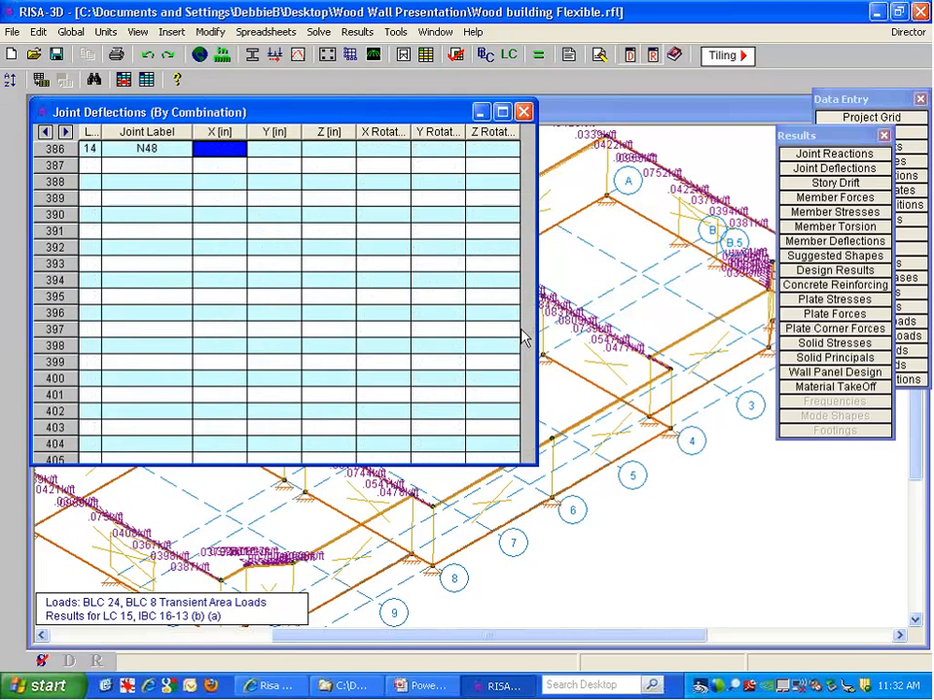
{"action": "scroll", "coordinate": [353, 360], "scroll_direction": "up", "scroll_amount": 1}
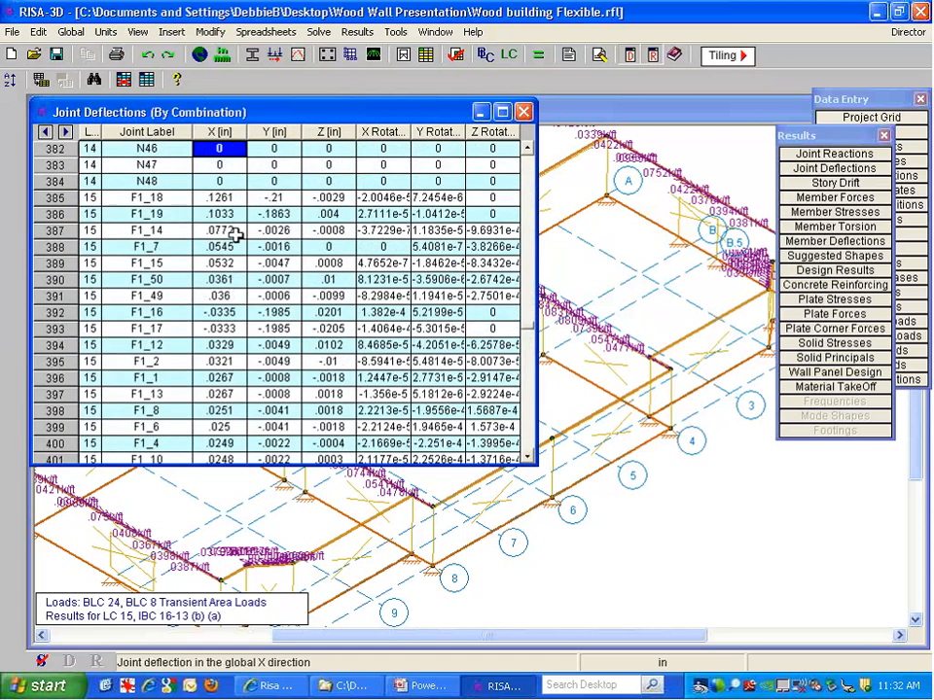
{"action": "left_click", "coordinate": [220, 198]}
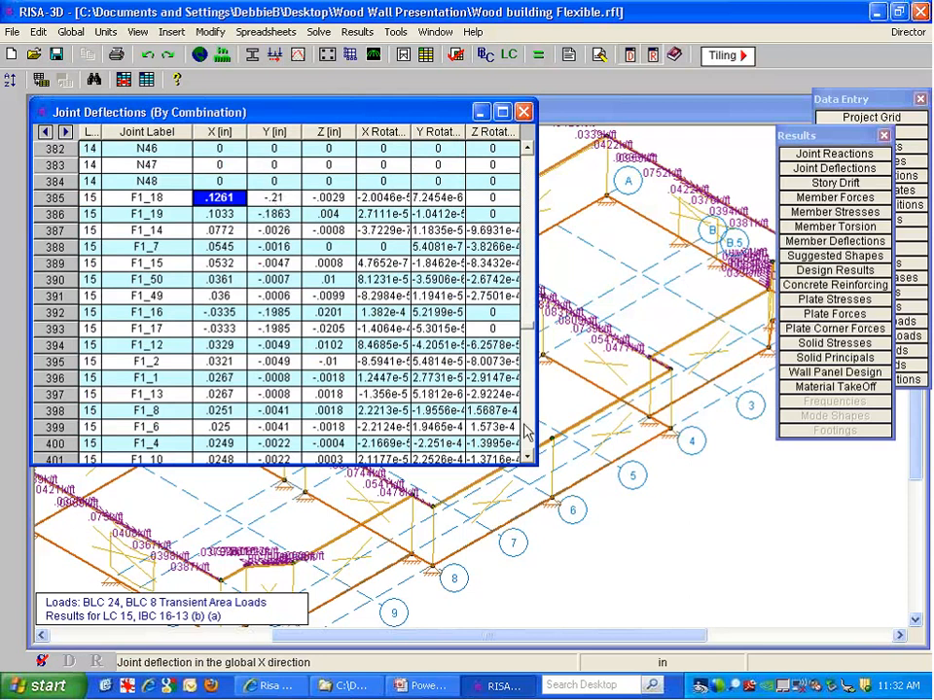
{"action": "left_click", "coordinate": [553, 427]}
- Examine how the BLC 24 transient area loads are distributed along the wall lines of the building
{"action": "scroll", "coordinate": [497, 466], "scroll_direction": "down", "scroll_amount": 3}
{"action": "scroll", "coordinate": [573, 500], "scroll_direction": "up", "scroll_amount": 1}
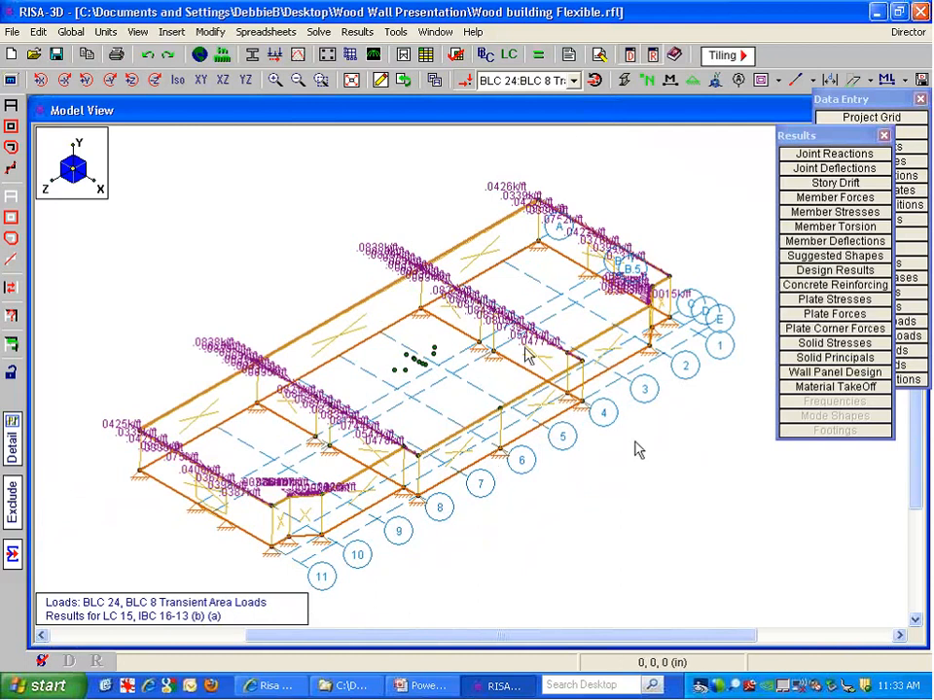
{"action": "scroll", "coordinate": [465, 317], "scroll_direction": "up", "scroll_amount": 4}
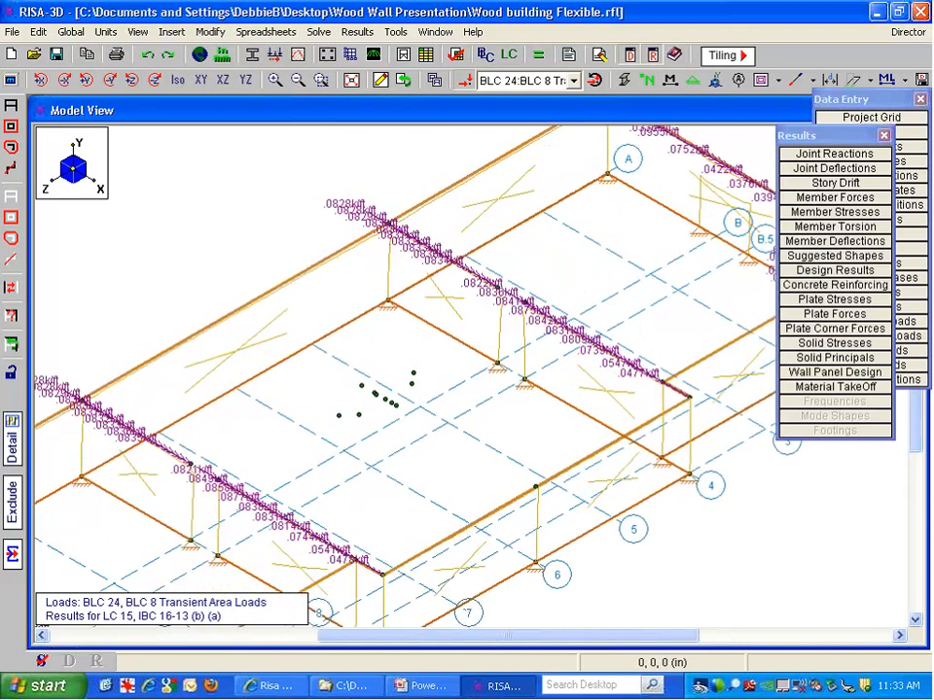
{"action": "scroll", "coordinate": [406, 236], "scroll_direction": "down", "scroll_amount": 3}
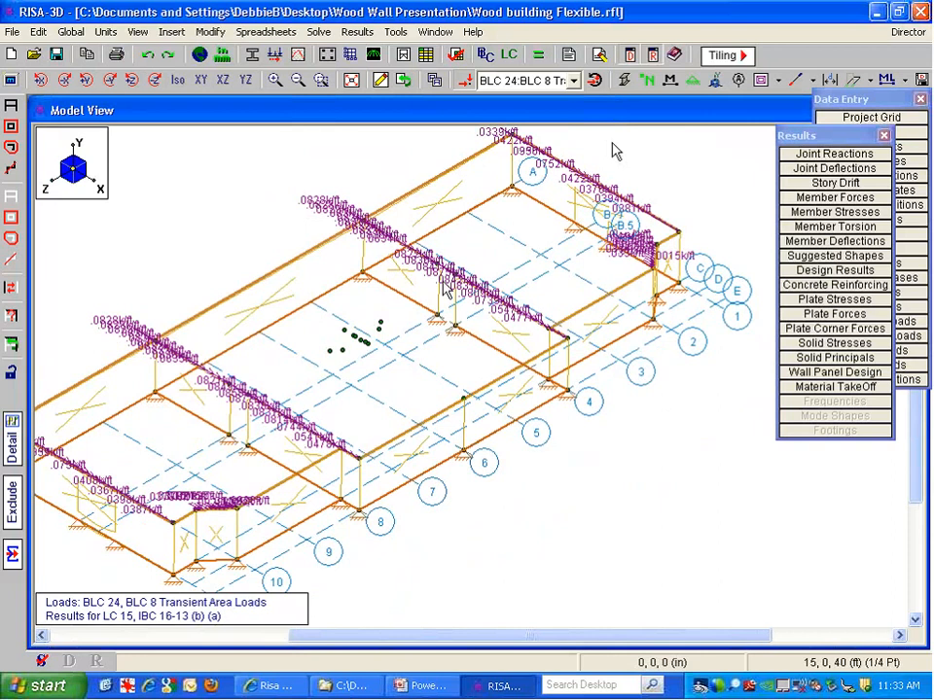
{"action": "scroll", "coordinate": [421, 305], "scroll_direction": "down", "scroll_amount": 1}
{"action": "scroll", "coordinate": [330, 371], "scroll_direction": "down", "scroll_amount": 1}
{"action": "middle_click_drag", "start_coordinate": [329, 371], "coordinate": [430, 400]}
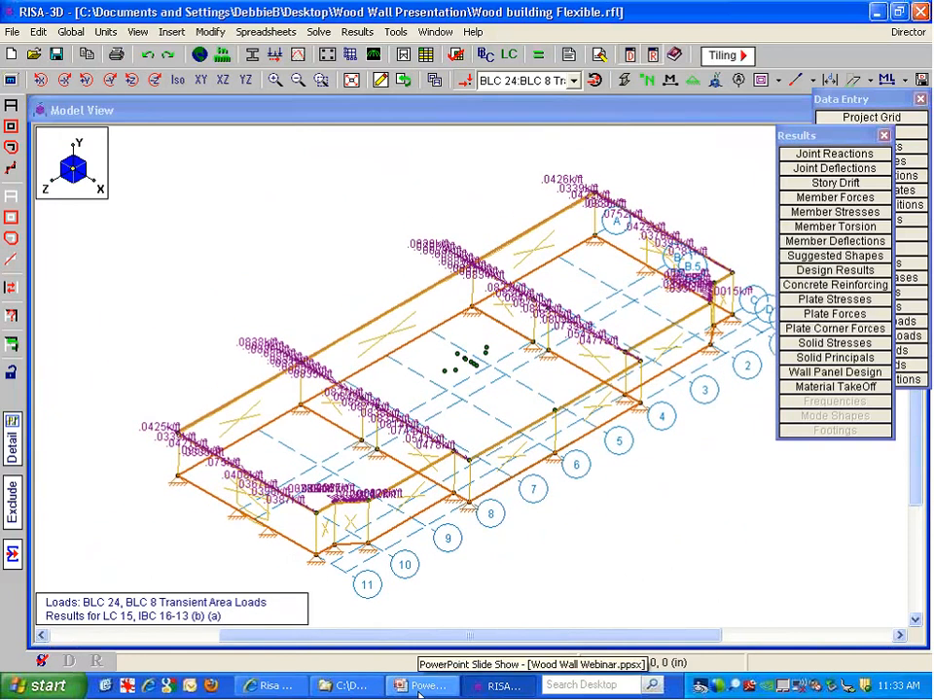
- Switch to the Wood Wall Webinar slide show in PowerPoint and advance through the comparison of load transfer between intersecting wood walls
{"action": "left_click", "coordinate": [420, 686]}
{"action": "left_click", "coordinate": [498, 503]}
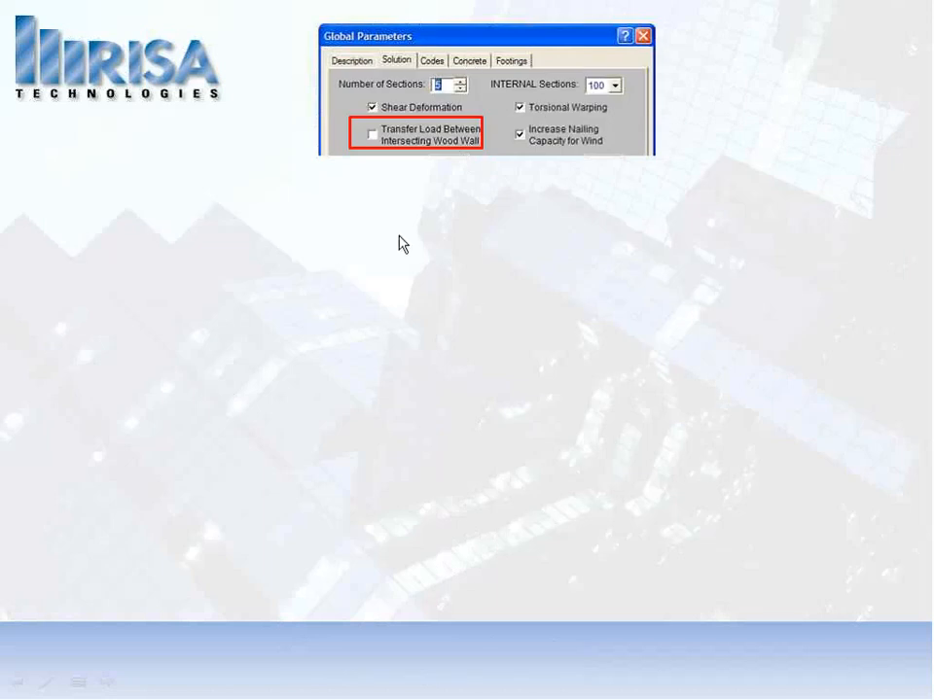
{"action": "left_click", "coordinate": [500, 246]}
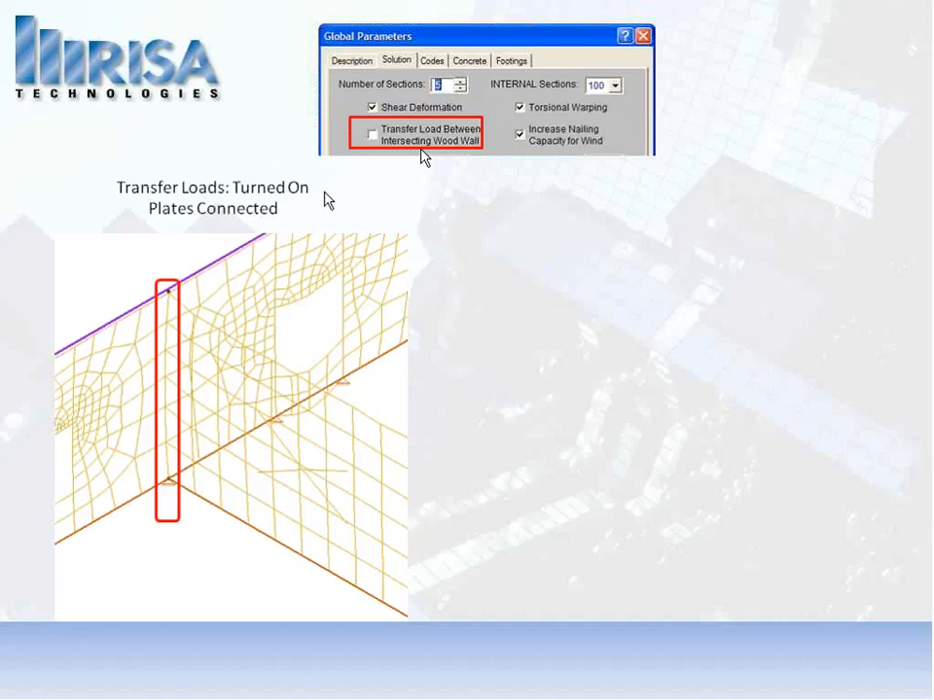
{"action": "left_click", "coordinate": [501, 472]}
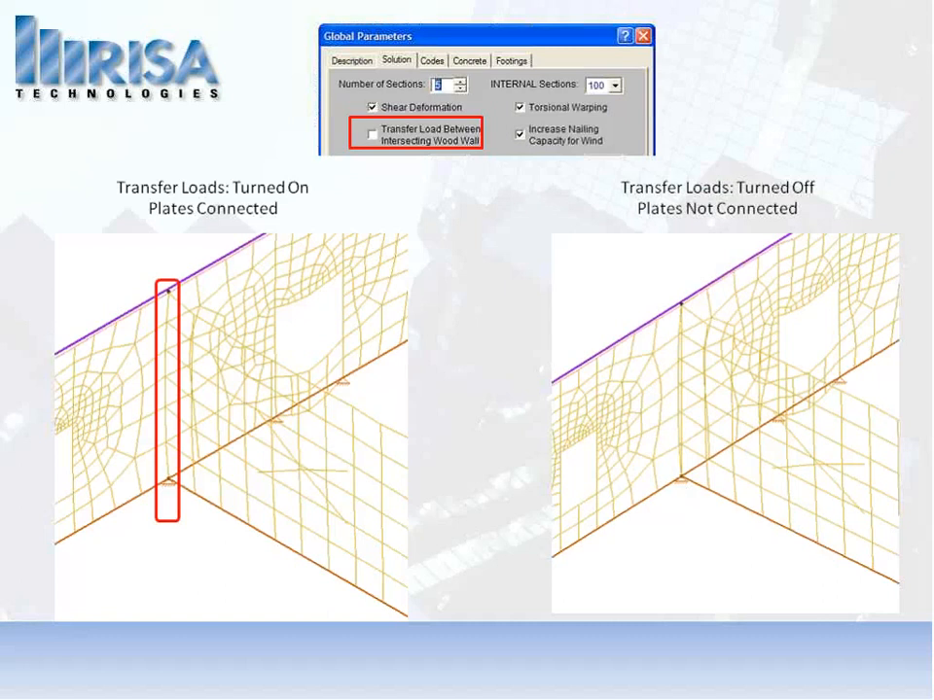
{"action": "left_click", "coordinate": [565, 273]}
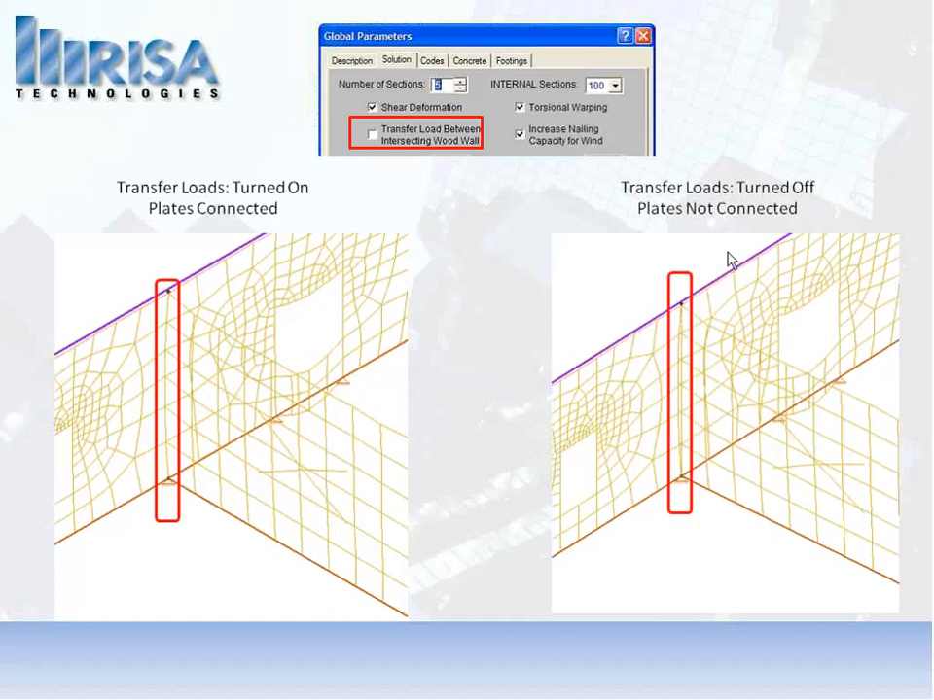
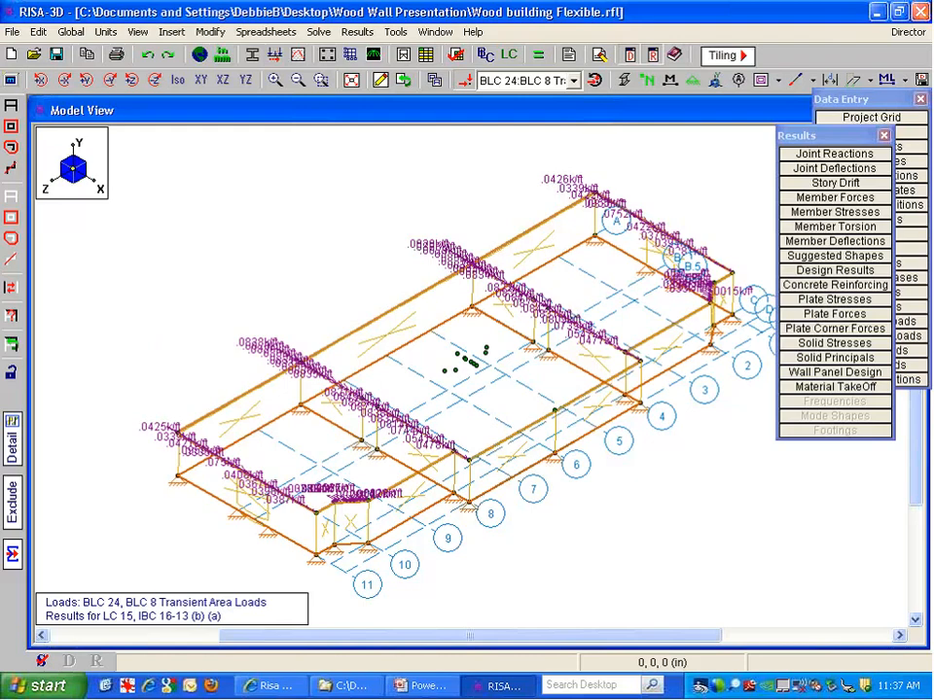
- Close the wood building model, advance to the Multiple Story Building slide, and open Multiple Story.r3d from the Wood Wall Presentation folder
{"action": "key", "text": "alt+F4"}
{"action": "left_click", "coordinate": [467, 399]}
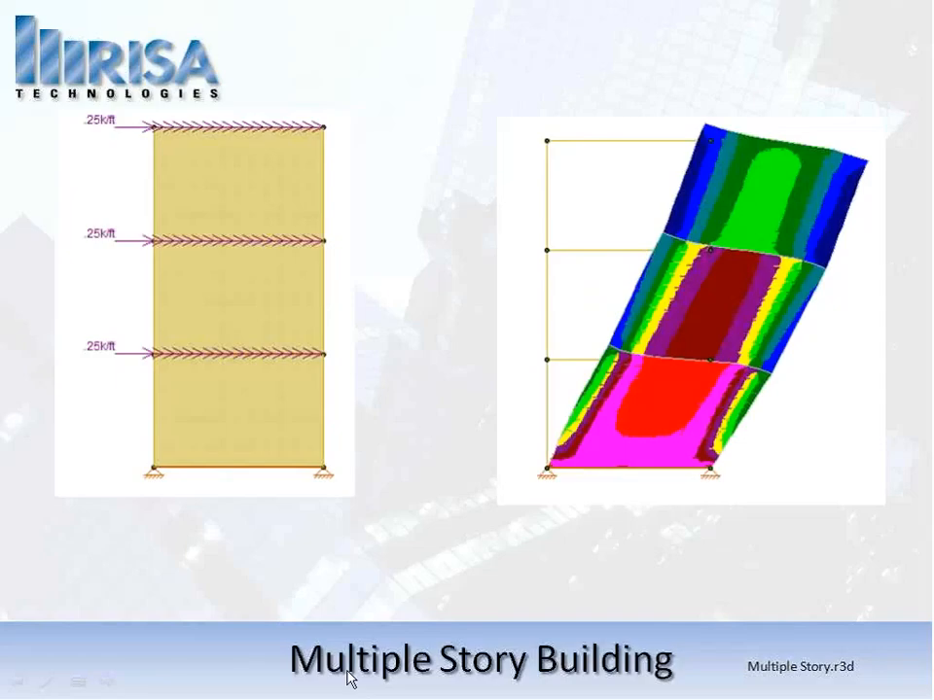
{"action": "key", "text": "alt+Tab"}
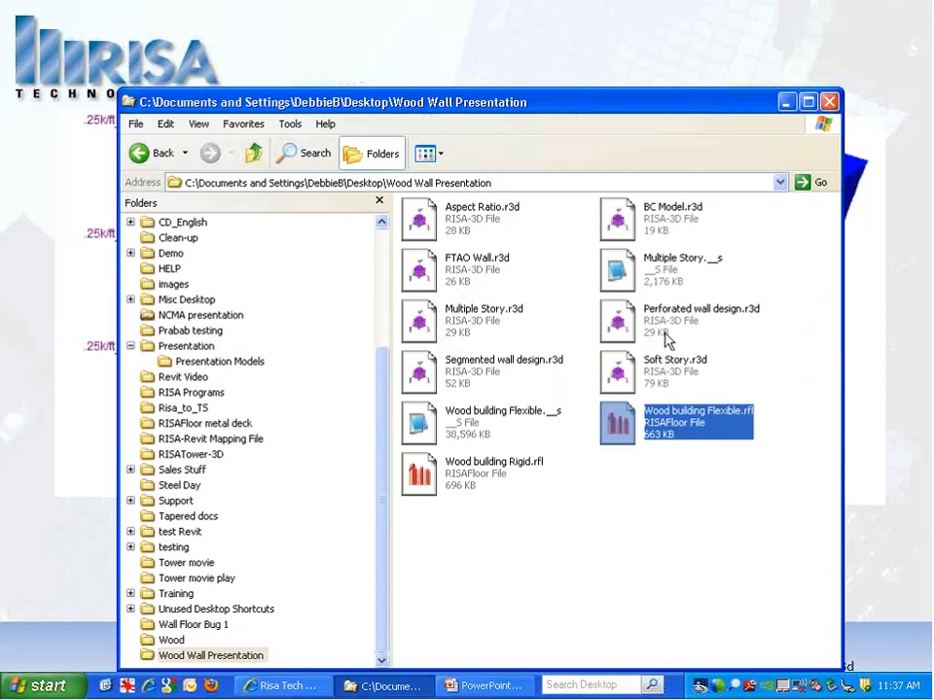
{"action": "left_click", "coordinate": [451, 327]}
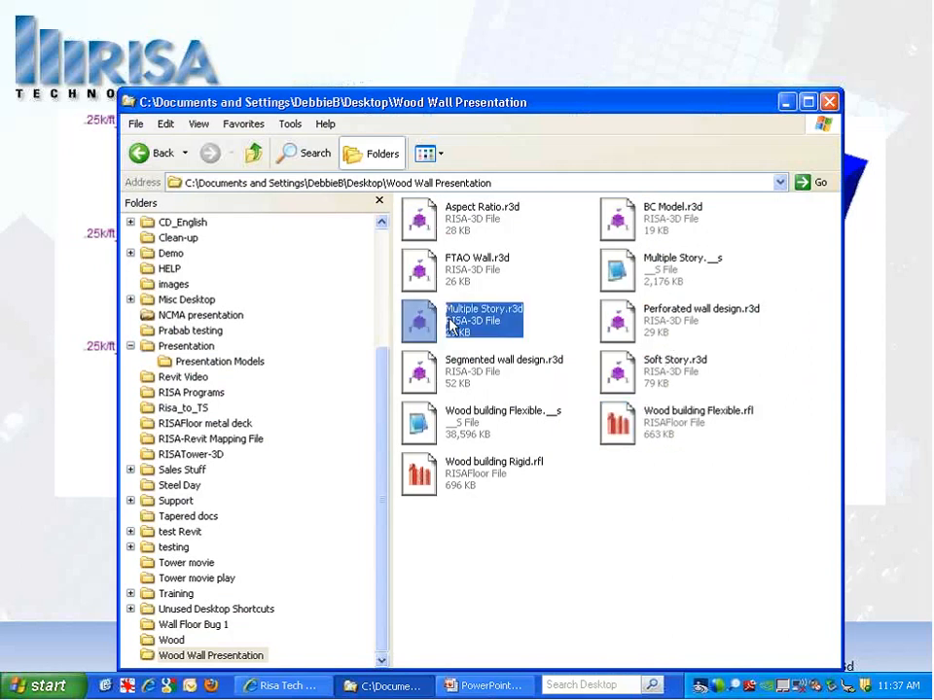
{"action": "double_click", "coordinate": [450, 327]}
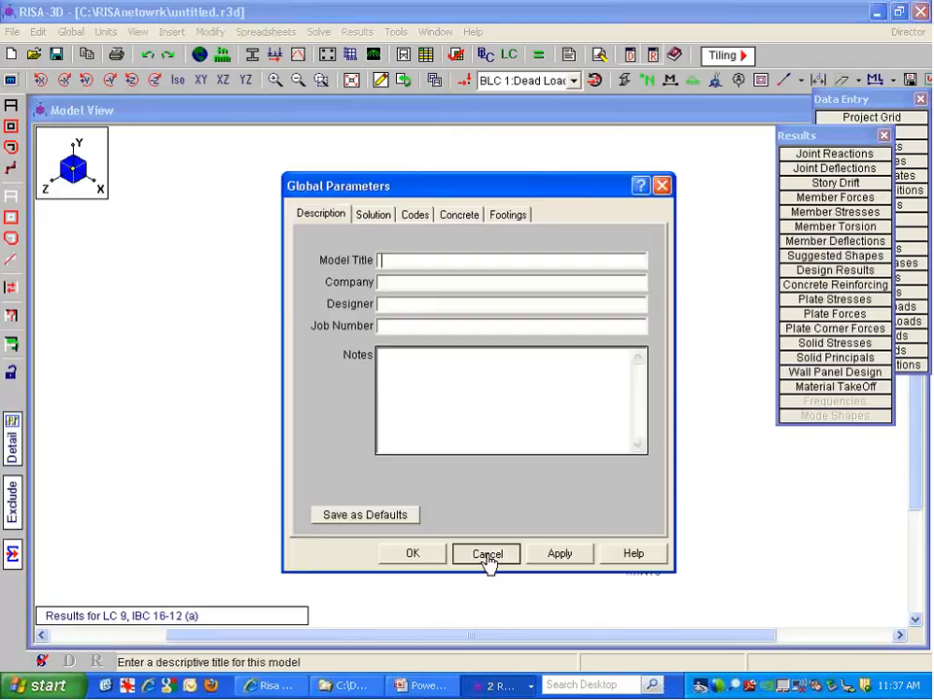
- Show the model in XY elevation, unselect the separate single-story wall, and lock the unselected part to isolate the three-story wall
{"action": "left_click", "coordinate": [202, 80]}
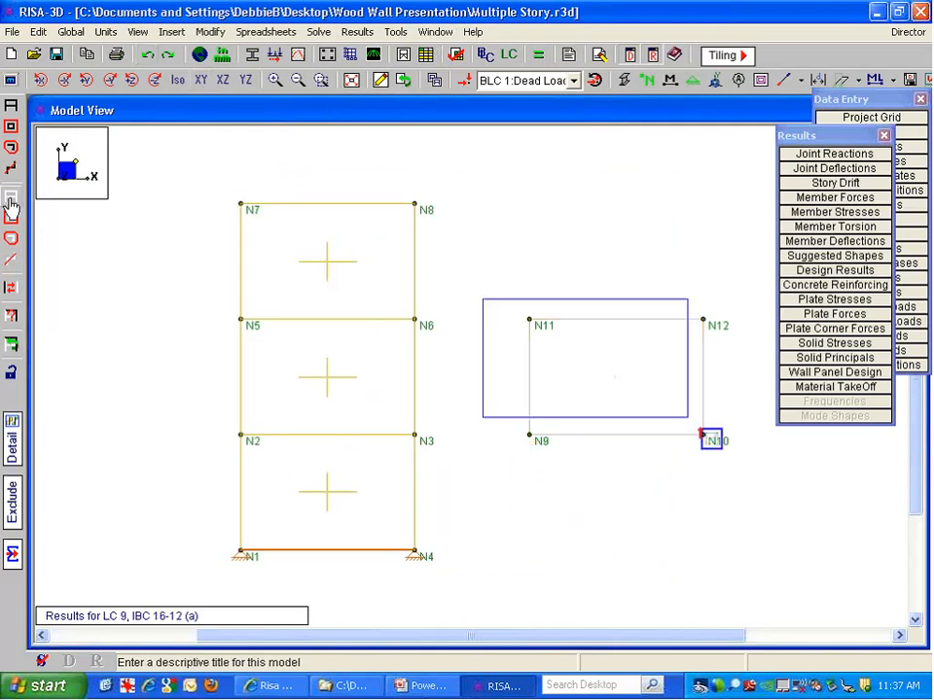
{"action": "left_click_drag", "start_coordinate": [700, 433], "coordinate": [741, 457]}
{"action": "scroll", "coordinate": [365, 412], "scroll_direction": "down", "scroll_amount": 1}
{"action": "middle_click_drag", "start_coordinate": [360, 412], "coordinate": [434, 410]}
{"action": "left_click", "coordinate": [12, 372]}
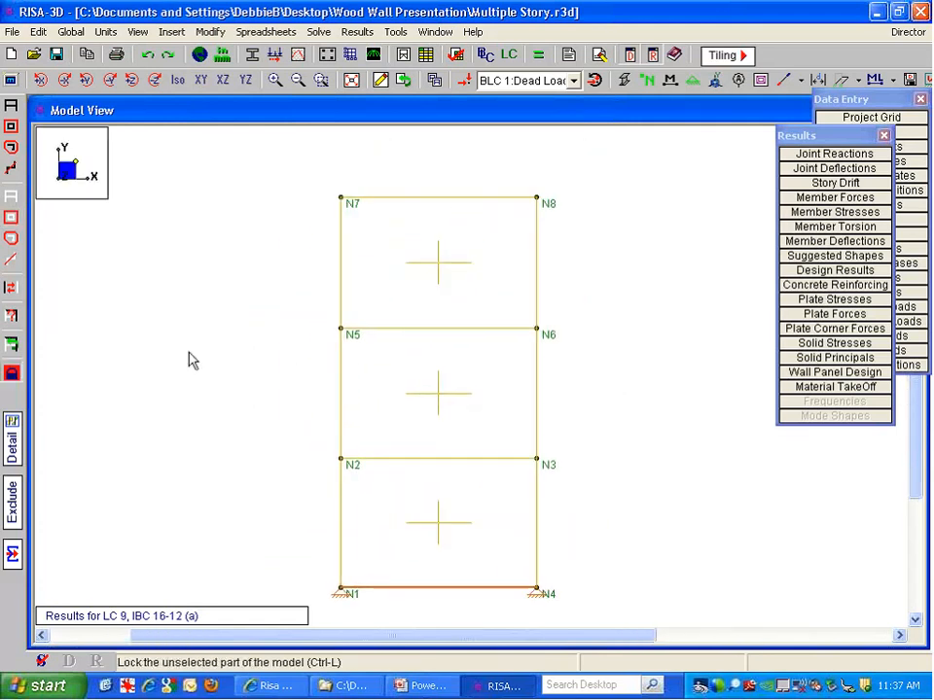
{"action": "middle_click_drag", "start_coordinate": [547, 401], "coordinate": [556, 382]}
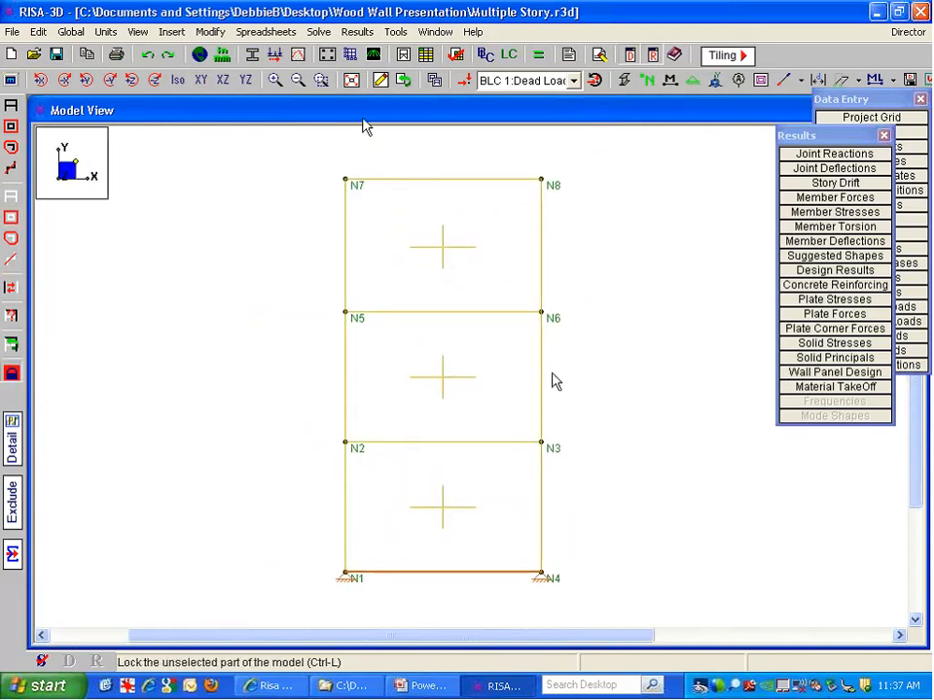
- Display the applied loads on the three-story wall, stepping from BLC 2 Live Load to BLC 3 Wind Load
{"action": "left_click", "coordinate": [483, 80]}
{"action": "left_click", "coordinate": [472, 89]}
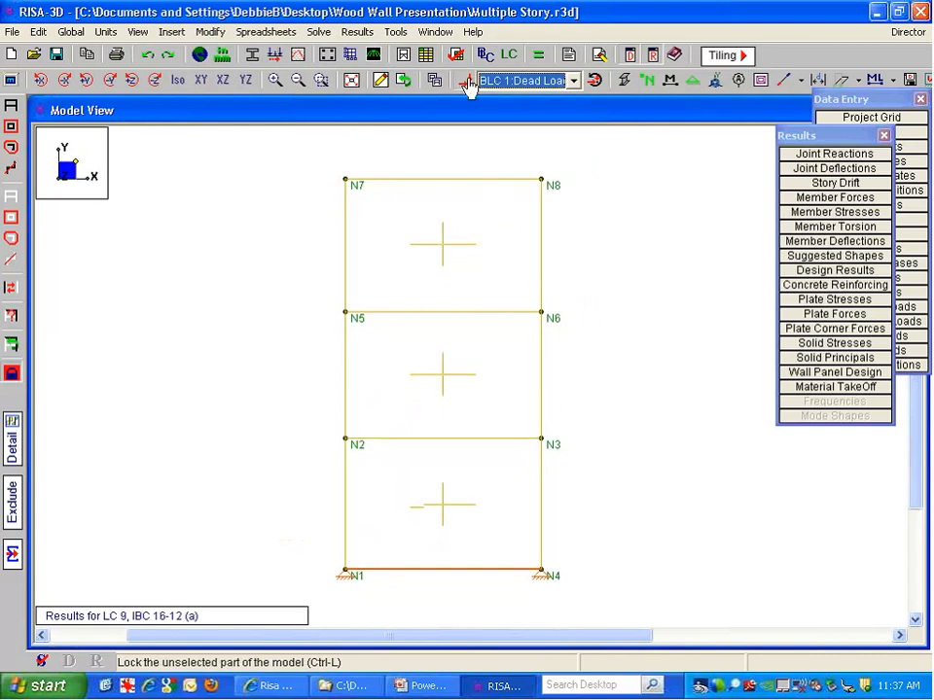
{"action": "left_click", "coordinate": [486, 80]}
{"action": "left_click", "coordinate": [522, 110]}
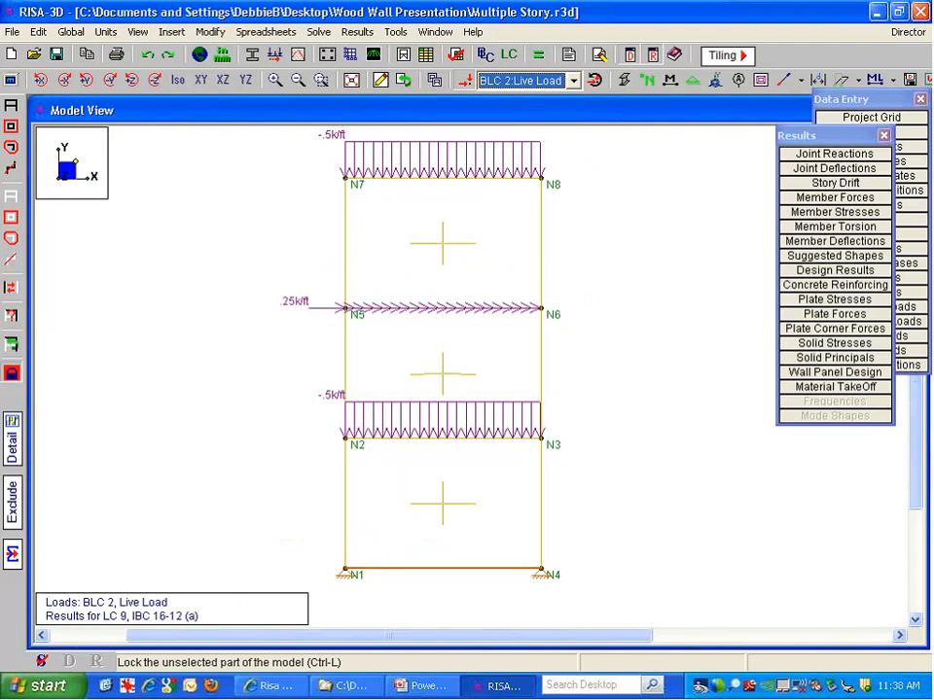
{"action": "key", "text": "Down"}
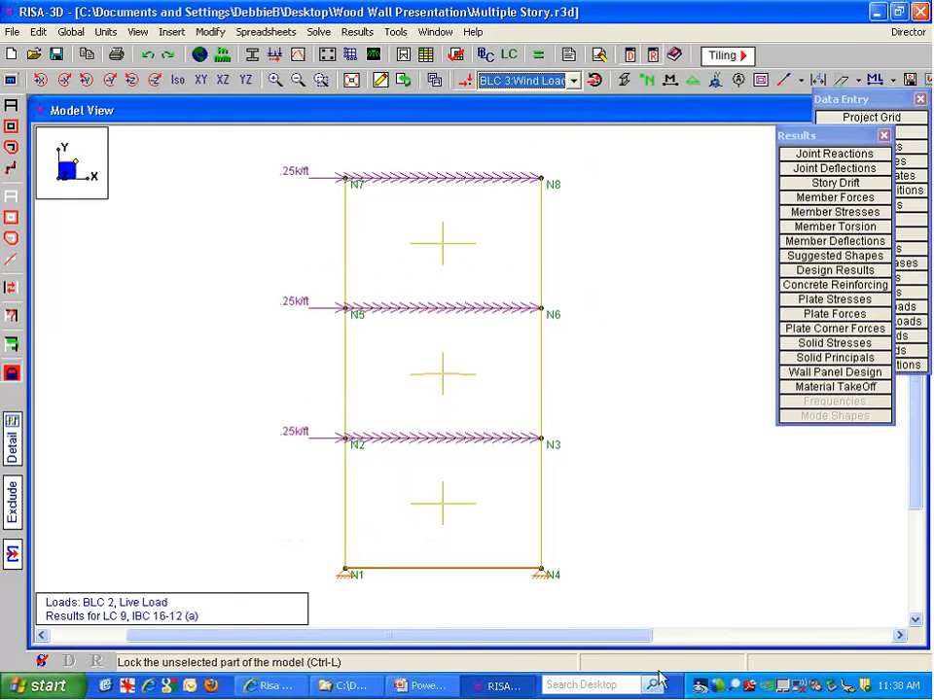
- Solve the model for the single load combination 9: IBC 16-12 (a)
{"action": "left_click", "coordinate": [403, 51]}
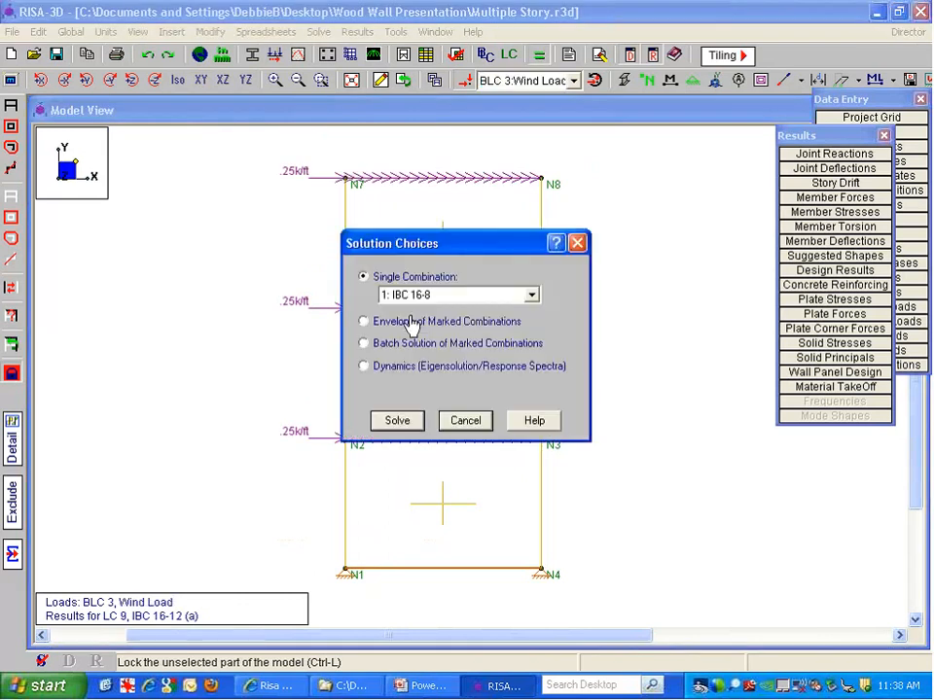
{"action": "left_click", "coordinate": [412, 302]}
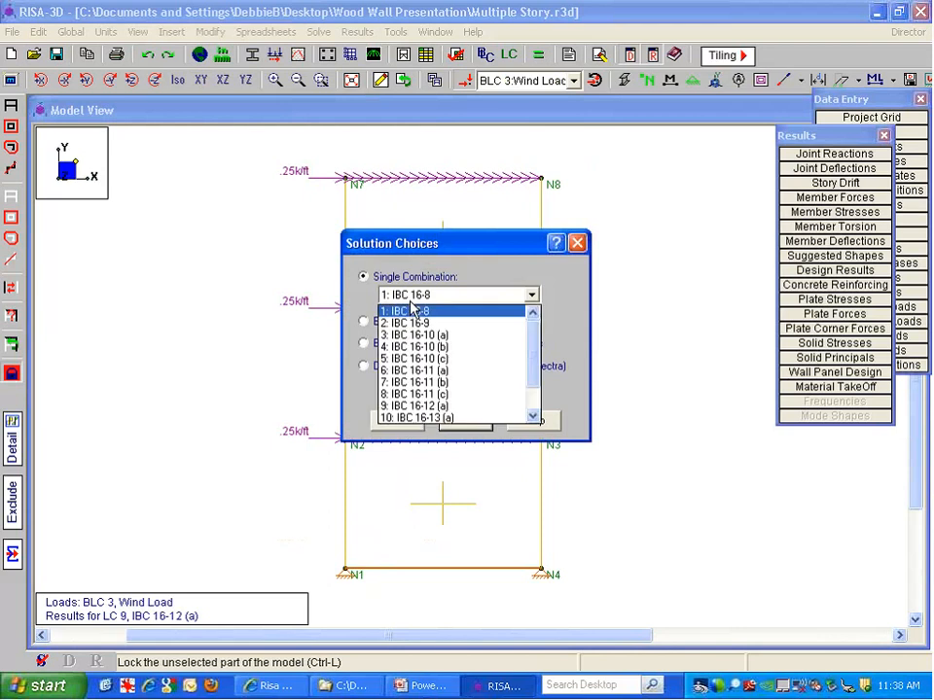
{"action": "left_click", "coordinate": [413, 406]}
{"action": "left_click", "coordinate": [396, 419]}
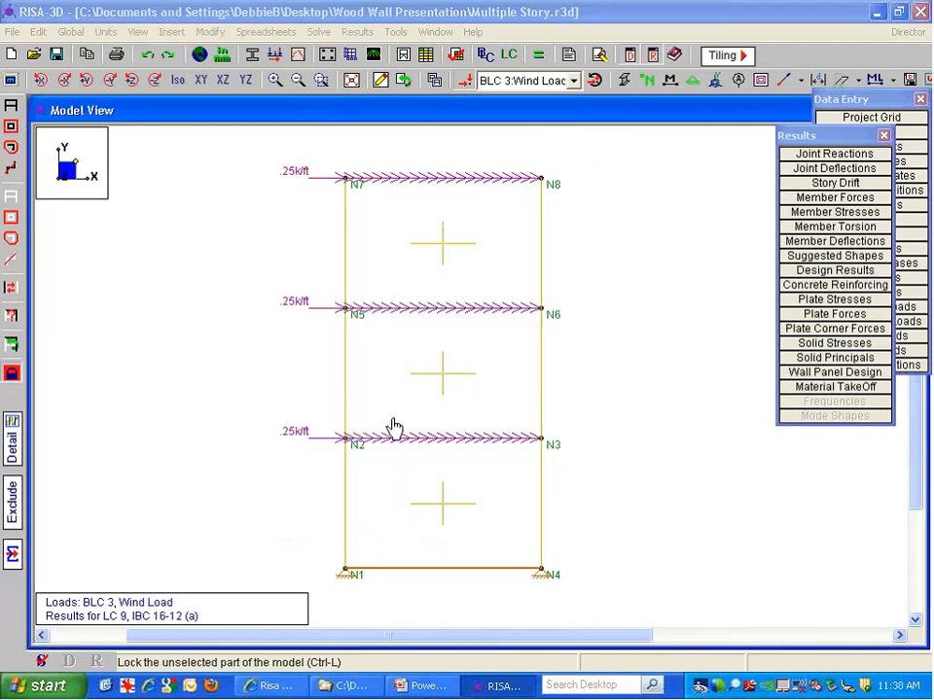
{"action": "key", "text": "Return"}
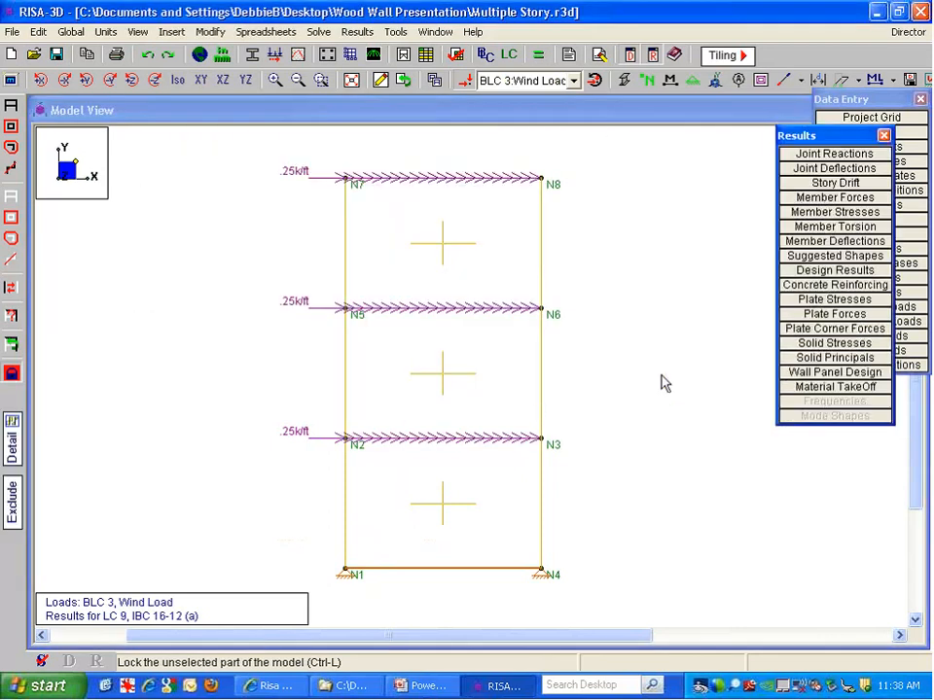
- Review the factors of load combination 9, IBC 16-12 (a), in the Load Combinations spreadsheet and return to the model view
{"action": "left_click_drag", "start_coordinate": [807, 136], "coordinate": [815, 312]}
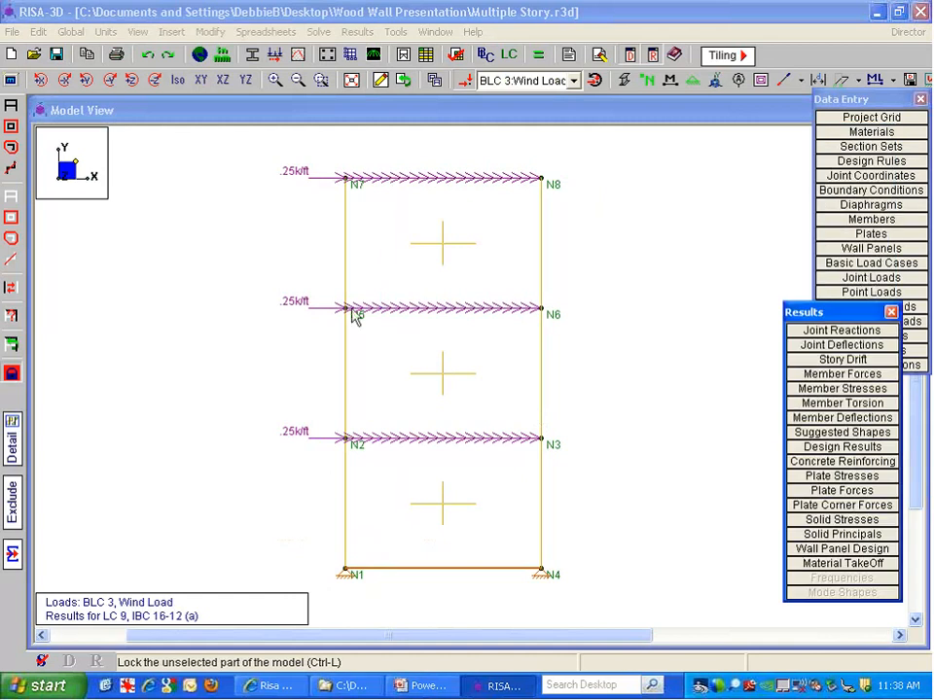
{"action": "left_click", "coordinate": [868, 365]}
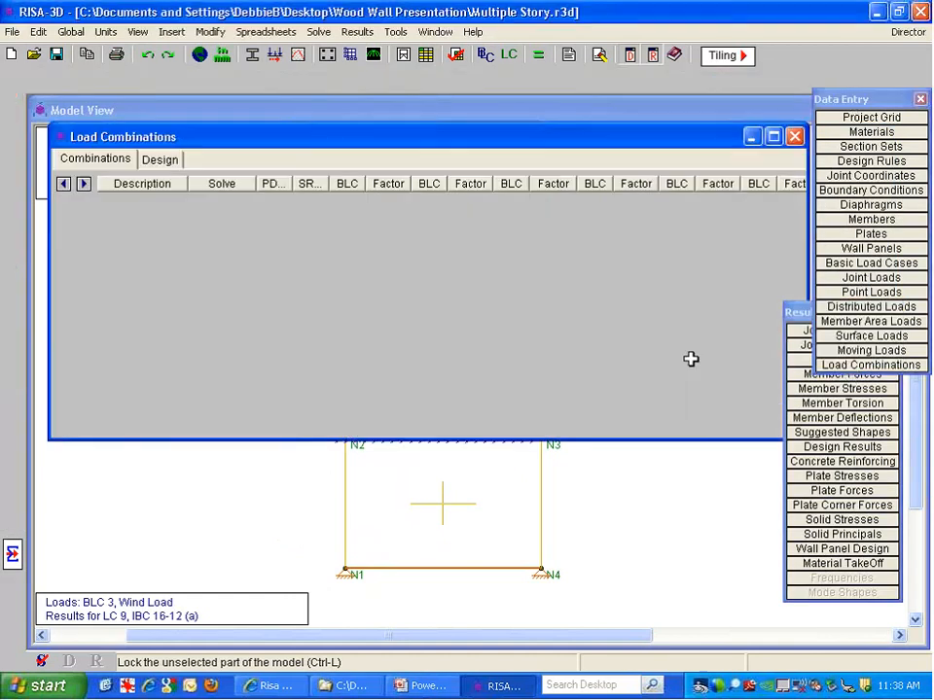
{"action": "left_click", "coordinate": [73, 315]}
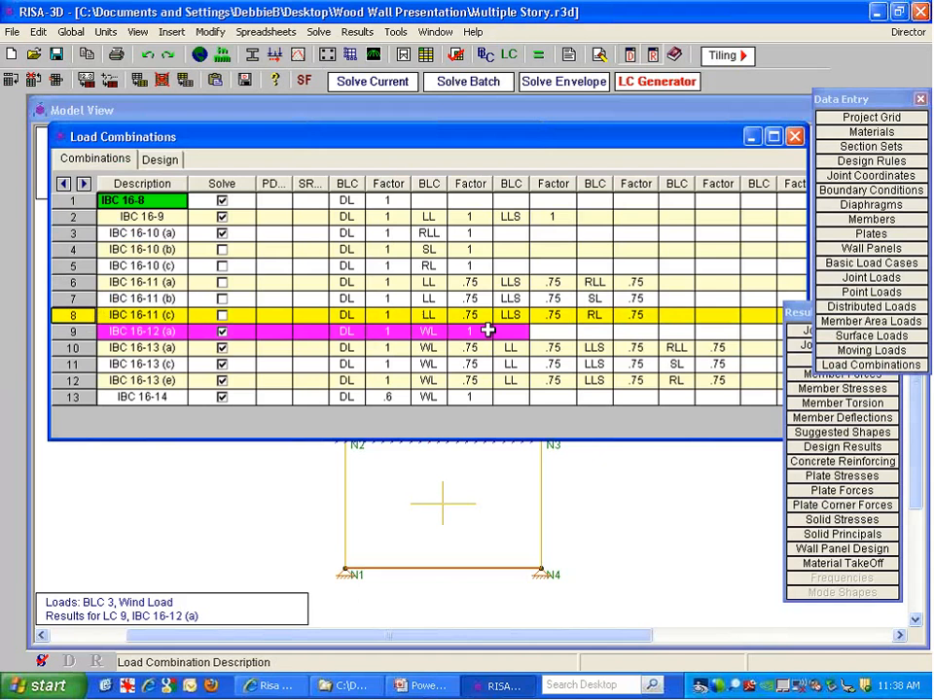
{"action": "left_click", "coordinate": [553, 332]}
{"action": "left_click", "coordinate": [223, 55]}
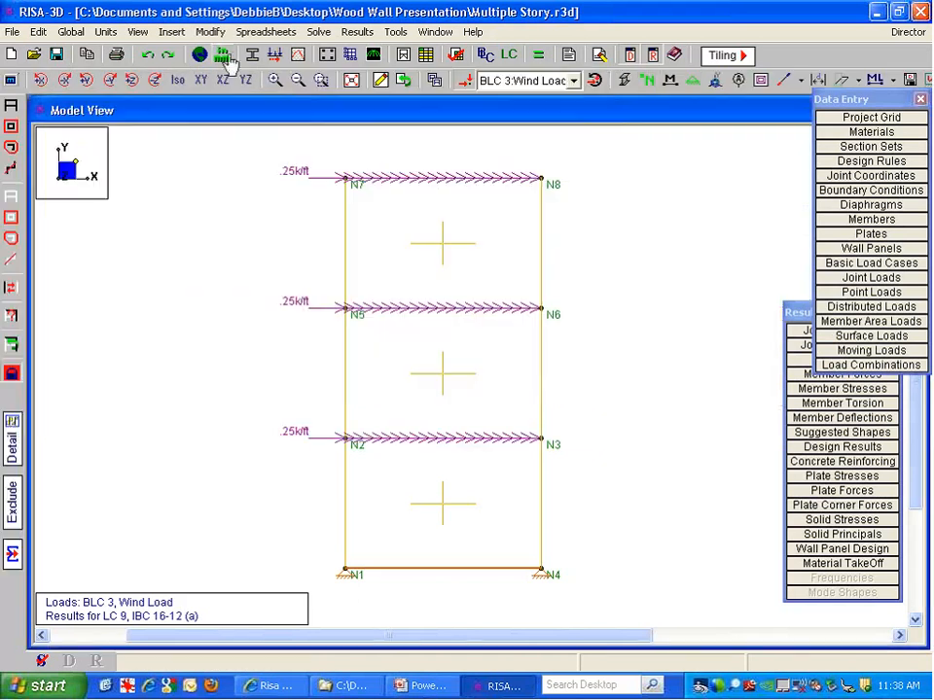
- Display the deflected shape of the three-story wall with detail reporting active, and move the results list clear of the data entry list
{"action": "left_click", "coordinate": [12, 443]}
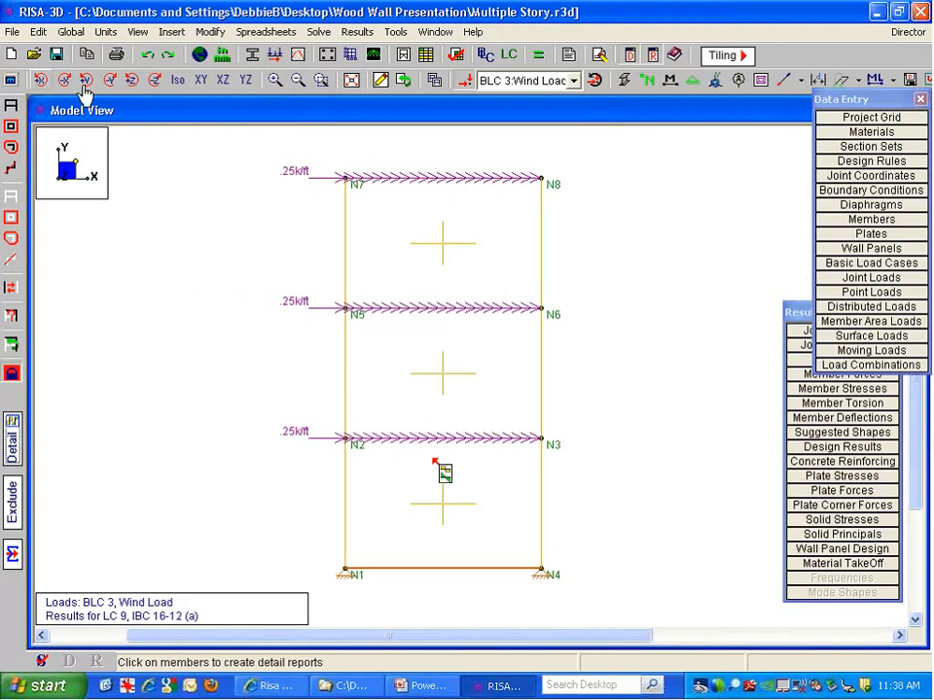
{"action": "left_click", "coordinate": [844, 82]}
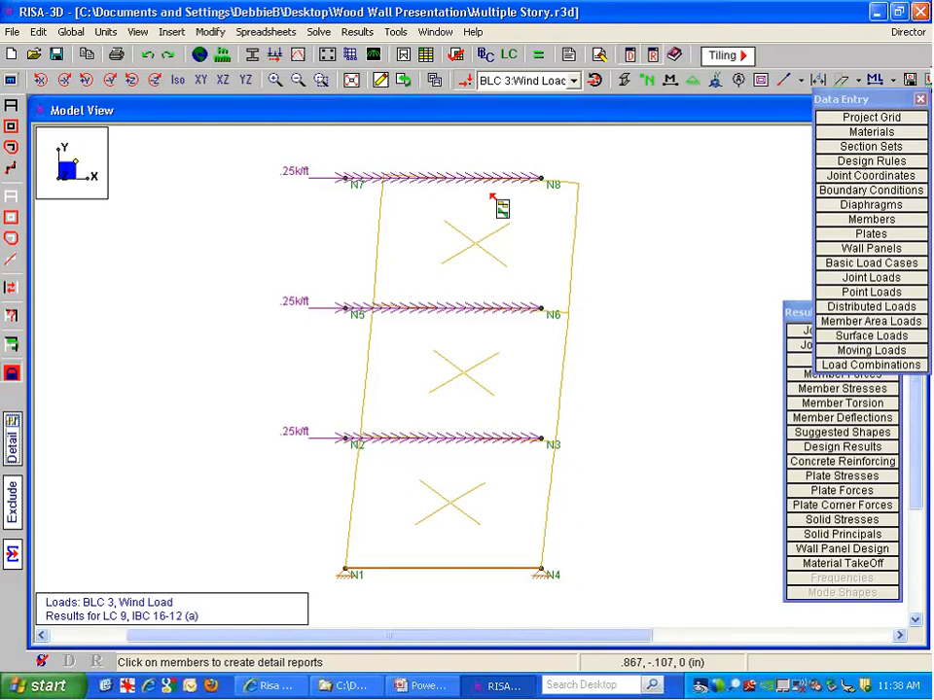
{"action": "left_click", "coordinate": [807, 313]}
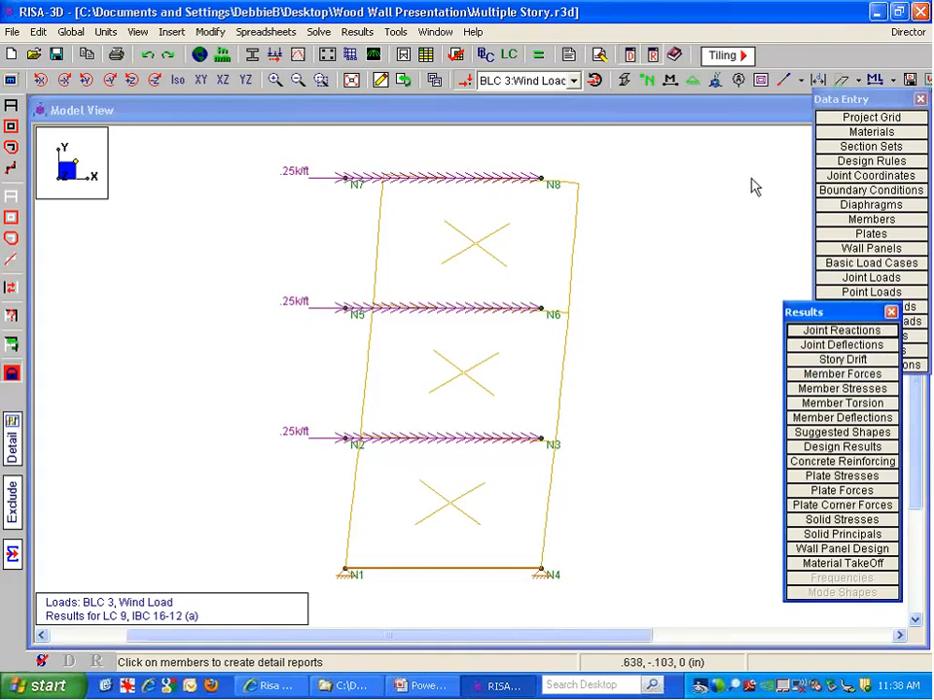
{"action": "left_click_drag", "start_coordinate": [807, 312], "coordinate": [716, 113]}
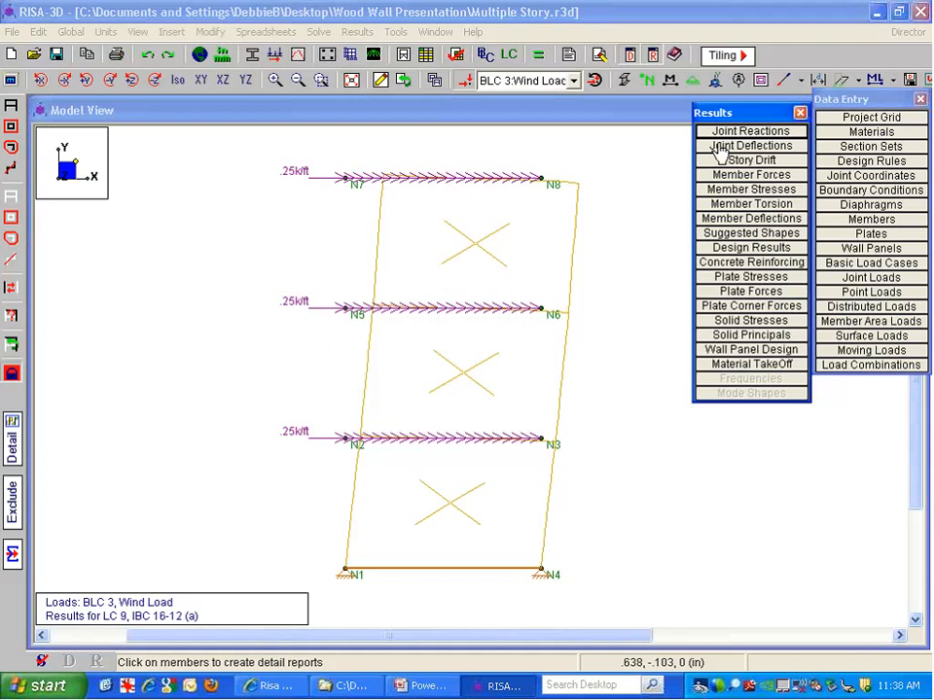
- Open the detail report for the bottom-story wall panel, enlarge it, examine its design and deflection results, and return to the model
{"action": "left_click", "coordinate": [471, 489]}
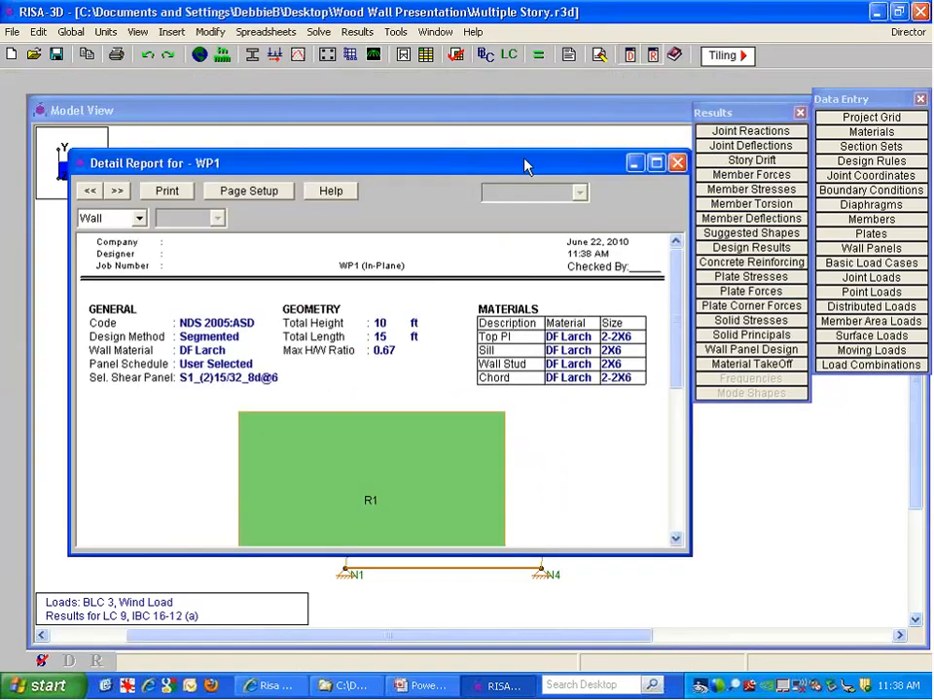
{"action": "left_click_drag", "start_coordinate": [525, 167], "coordinate": [498, 113]}
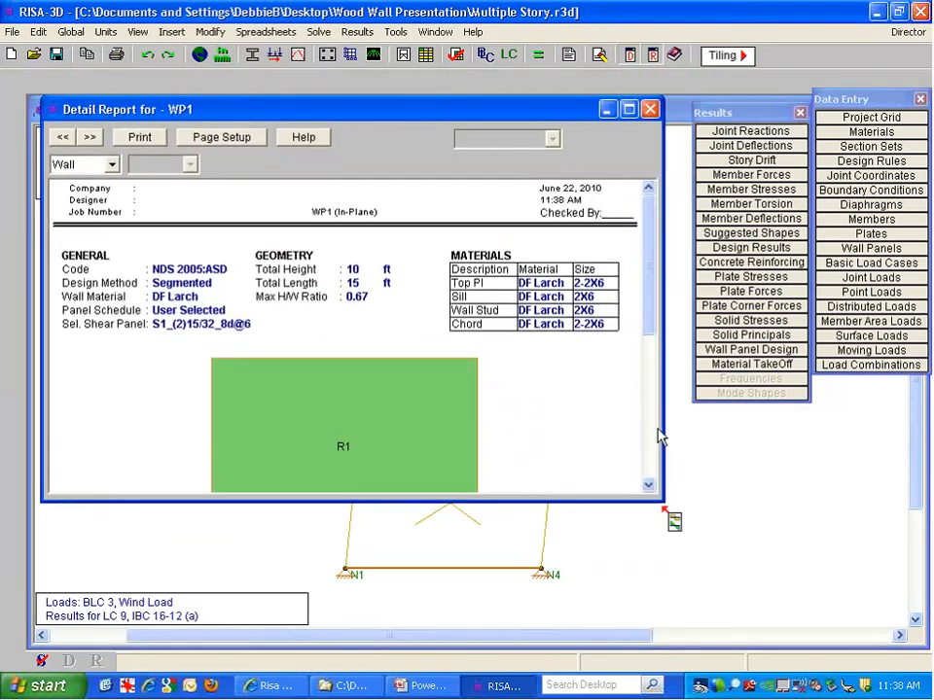
{"action": "left_click_drag", "start_coordinate": [663, 501], "coordinate": [720, 649]}
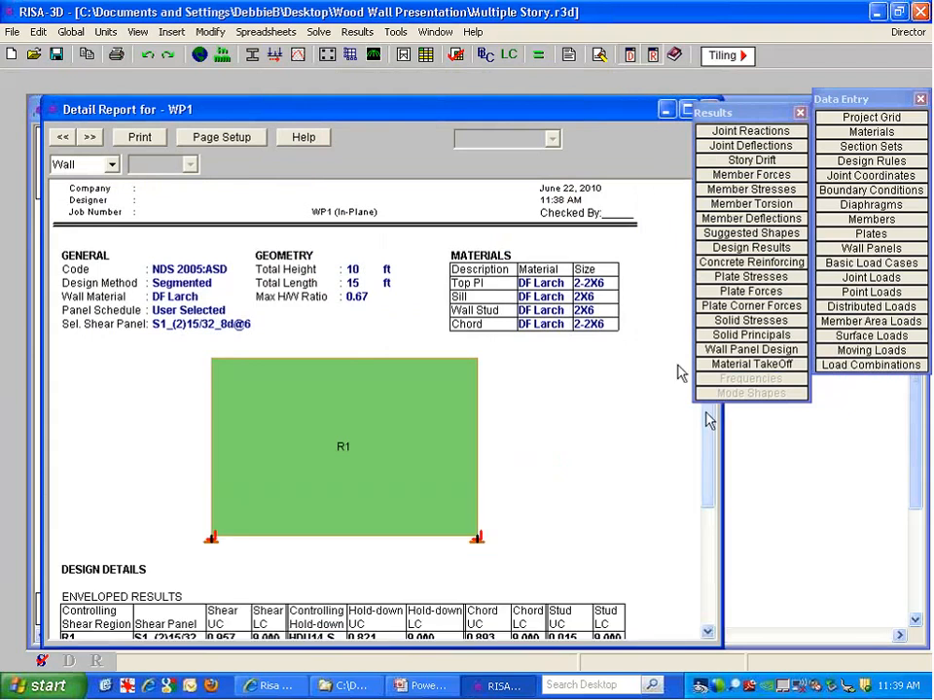
{"action": "scroll", "coordinate": [710, 438], "scroll_direction": "down", "scroll_amount": 3}
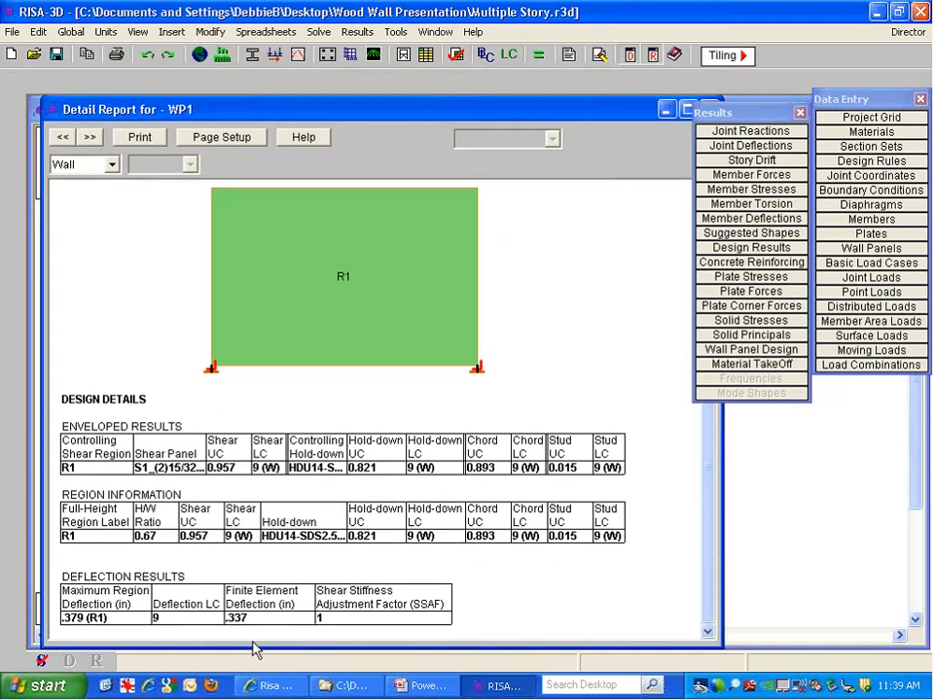
{"action": "left_click", "coordinate": [761, 526]}
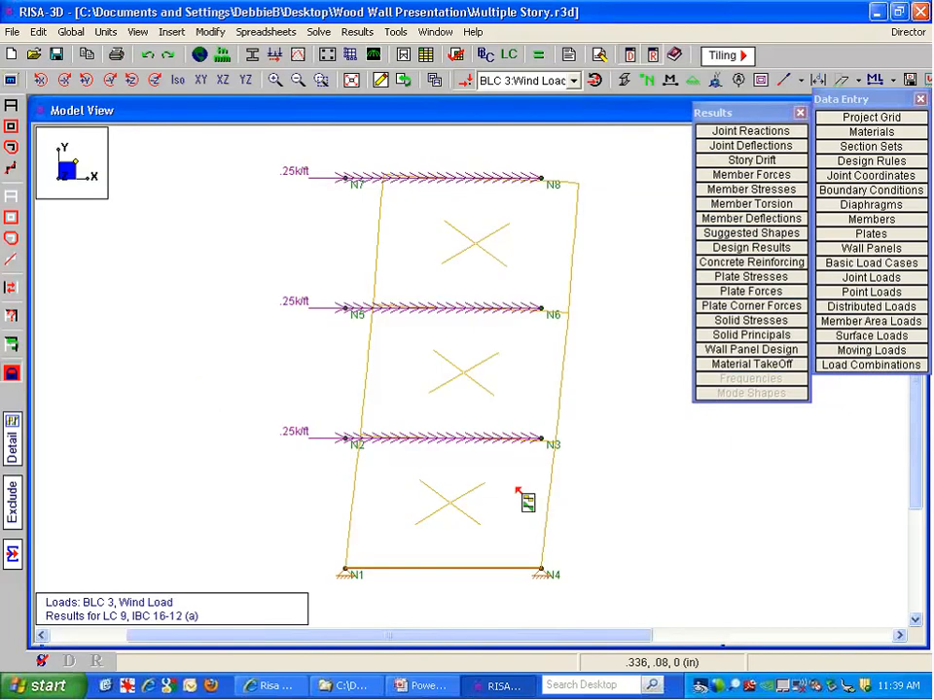
- Open the detail report for the middle-story wall panel, enlarge it, and examine its strap forces and deflection results
{"action": "left_click", "coordinate": [392, 372]}
{"action": "left_click_drag", "start_coordinate": [421, 110], "coordinate": [417, 117]}
{"action": "left_click_drag", "start_coordinate": [669, 502], "coordinate": [669, 650]}
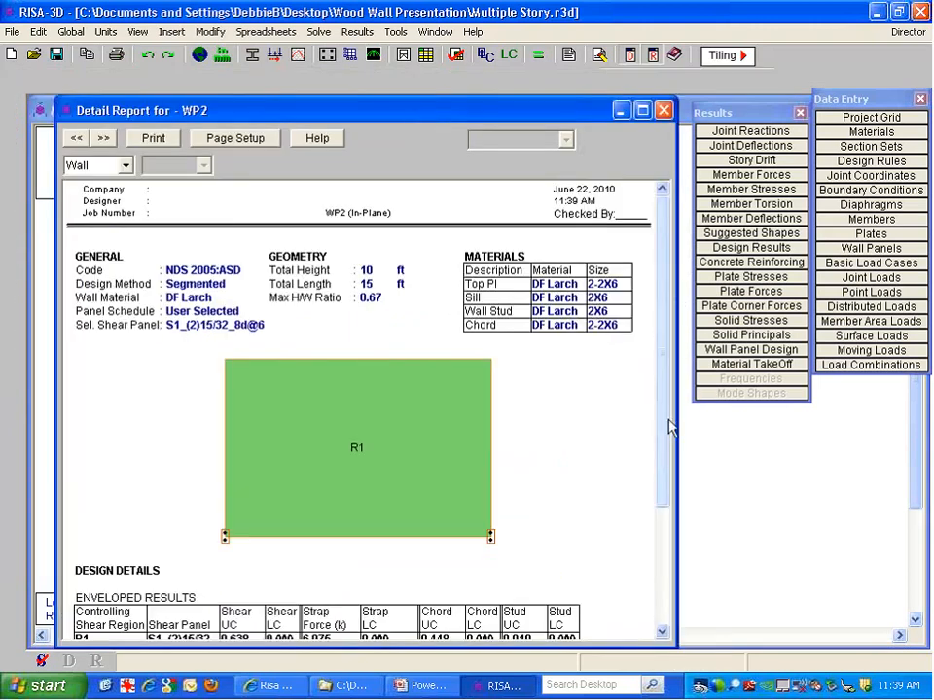
{"action": "left_click_drag", "start_coordinate": [668, 420], "coordinate": [668, 541]}
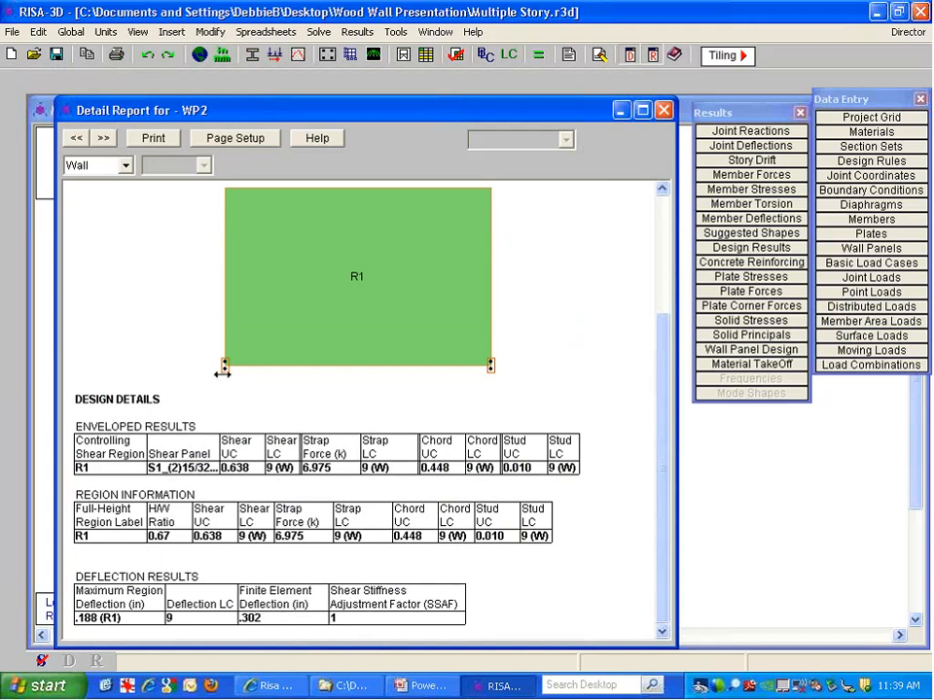
- Switch the middle panel's report to region R1, examine its deflection components, and return to the model view
{"action": "left_click", "coordinate": [100, 169]}
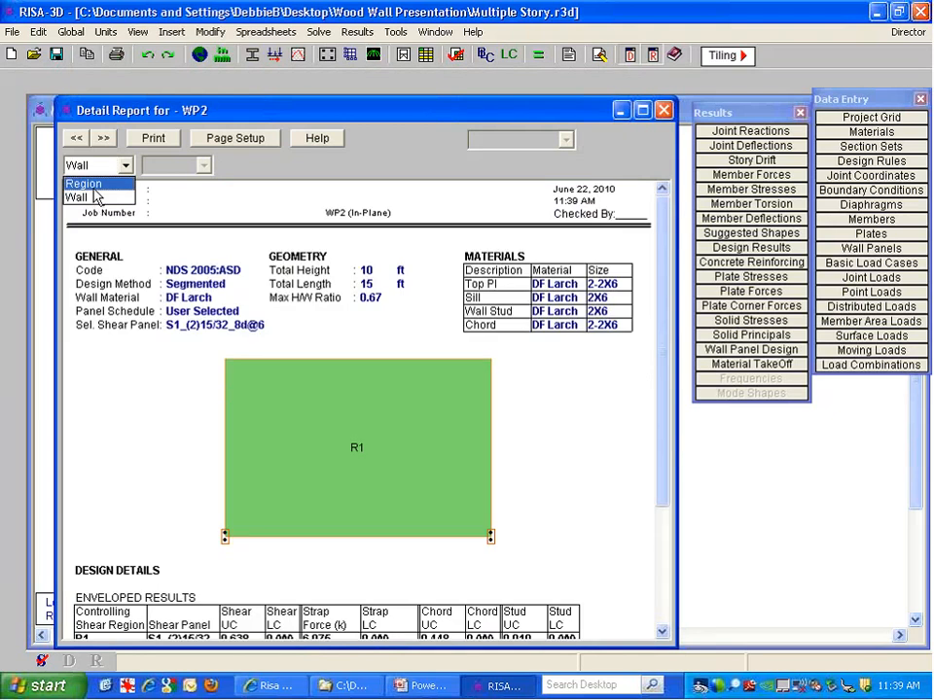
{"action": "left_click", "coordinate": [89, 184]}
{"action": "left_click_drag", "start_coordinate": [667, 348], "coordinate": [671, 410]}
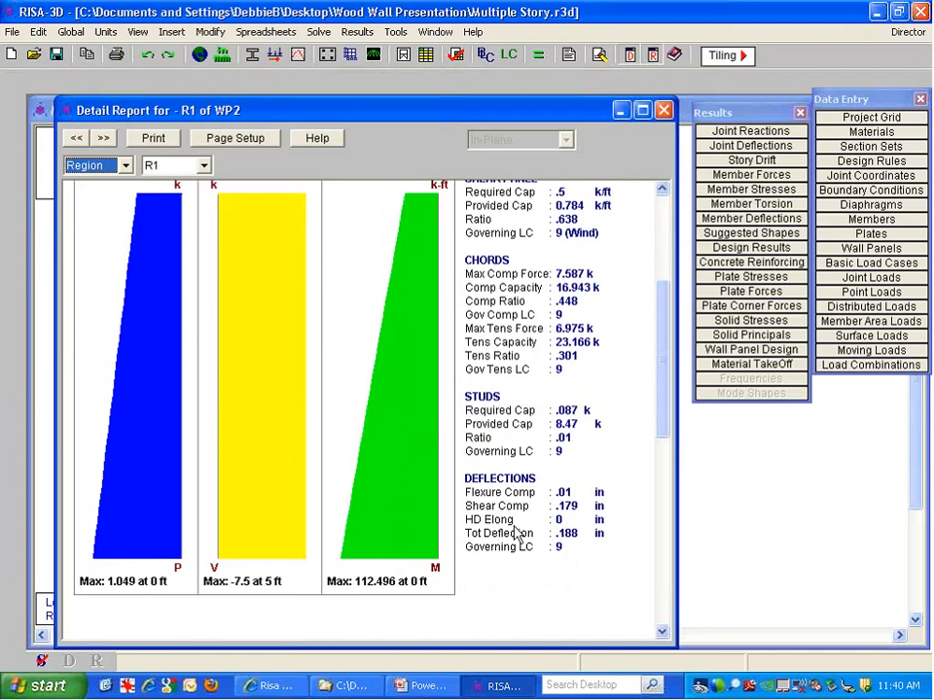
{"action": "left_click", "coordinate": [736, 528]}
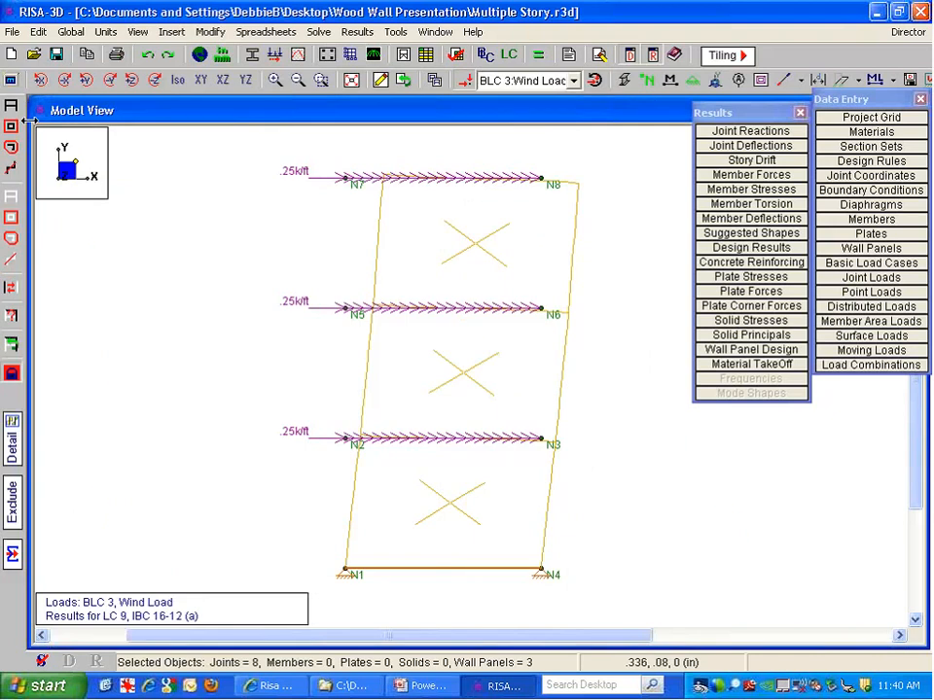
- Unlock the model and select everything to bring back the separate single-story wall beside the three-story wall
{"action": "left_click", "coordinate": [12, 376]}
{"action": "left_click", "coordinate": [11, 106]}
{"action": "middle_click_drag", "start_coordinate": [362, 350], "coordinate": [219, 338]}
- Open the detail report for the separate single-story wall panel and look through its design results
{"action": "left_click", "coordinate": [629, 359]}
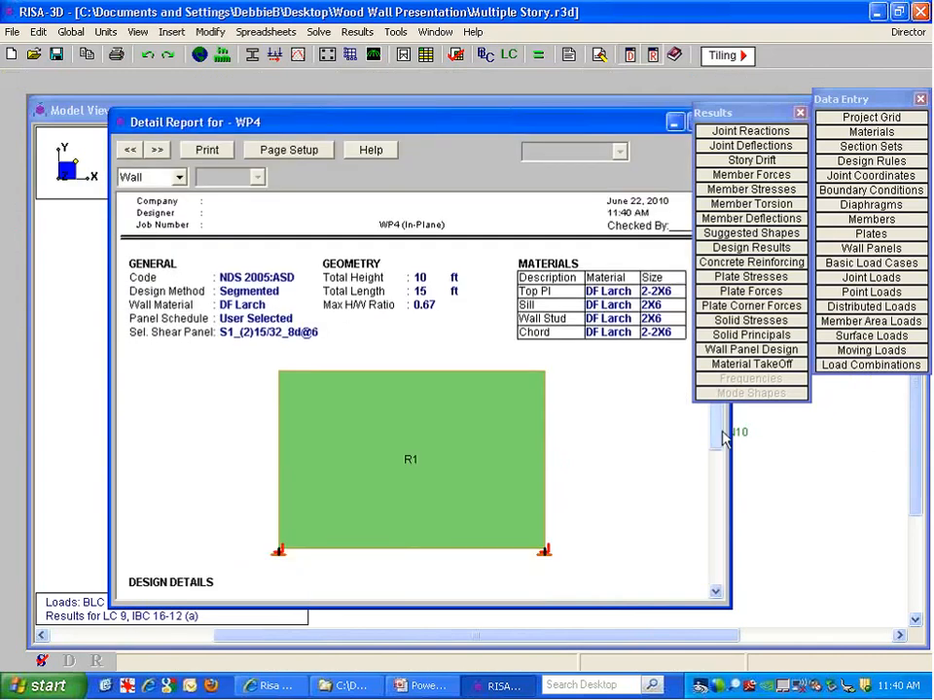
{"action": "scroll", "coordinate": [722, 467], "scroll_direction": "down", "scroll_amount": 2}
{"action": "scroll", "coordinate": [725, 437], "scroll_direction": "down", "scroll_amount": 5}
{"action": "scroll", "coordinate": [724, 388], "scroll_direction": "up", "scroll_amount": 7}
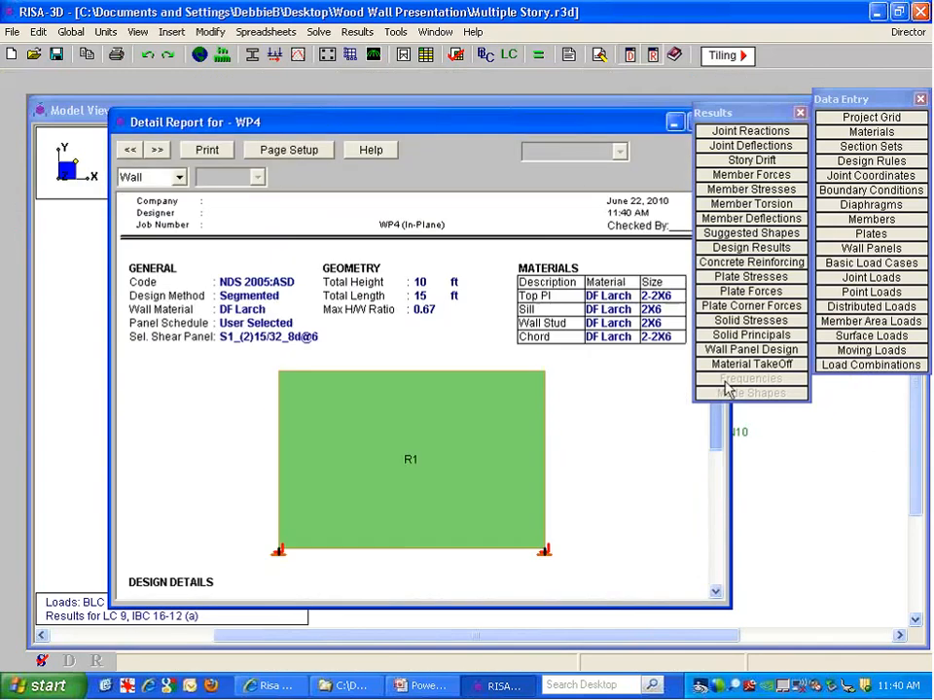
- Switch the single-story panel's report to region R1, move the results list clear of it, and examine the deflection components
{"action": "left_click", "coordinate": [178, 177]}
{"action": "left_click", "coordinate": [136, 194]}
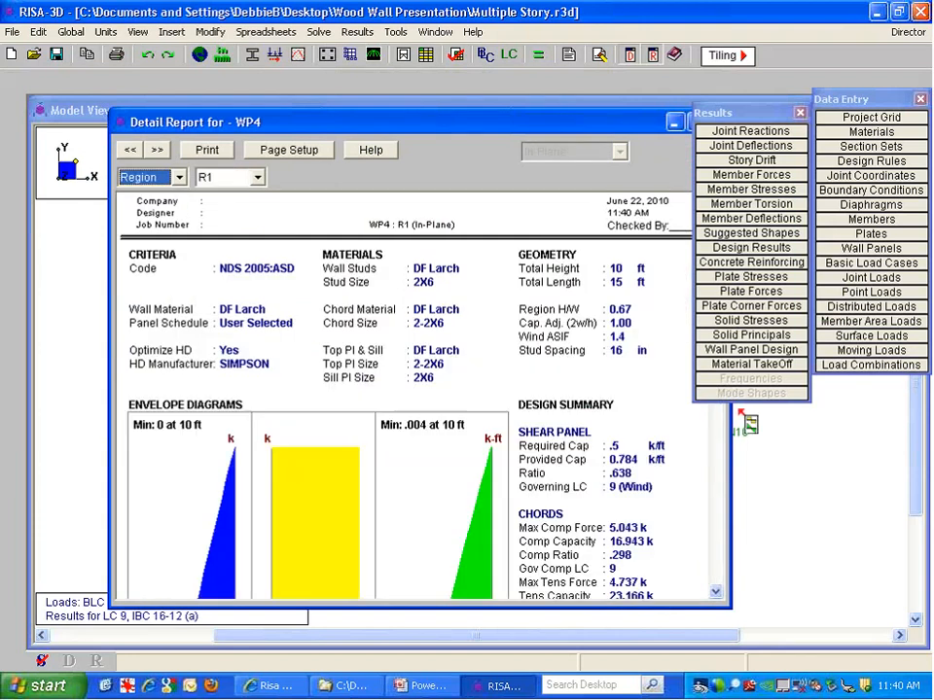
{"action": "left_click_drag", "start_coordinate": [728, 116], "coordinate": [827, 195]}
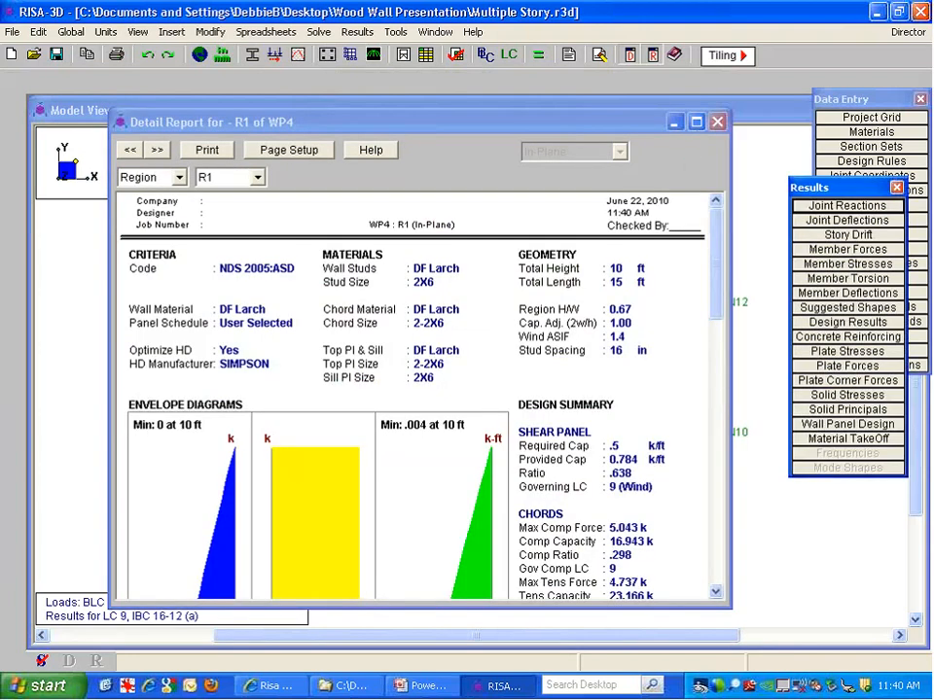
{"action": "scroll", "coordinate": [274, 328], "scroll_direction": "down", "scroll_amount": 8}
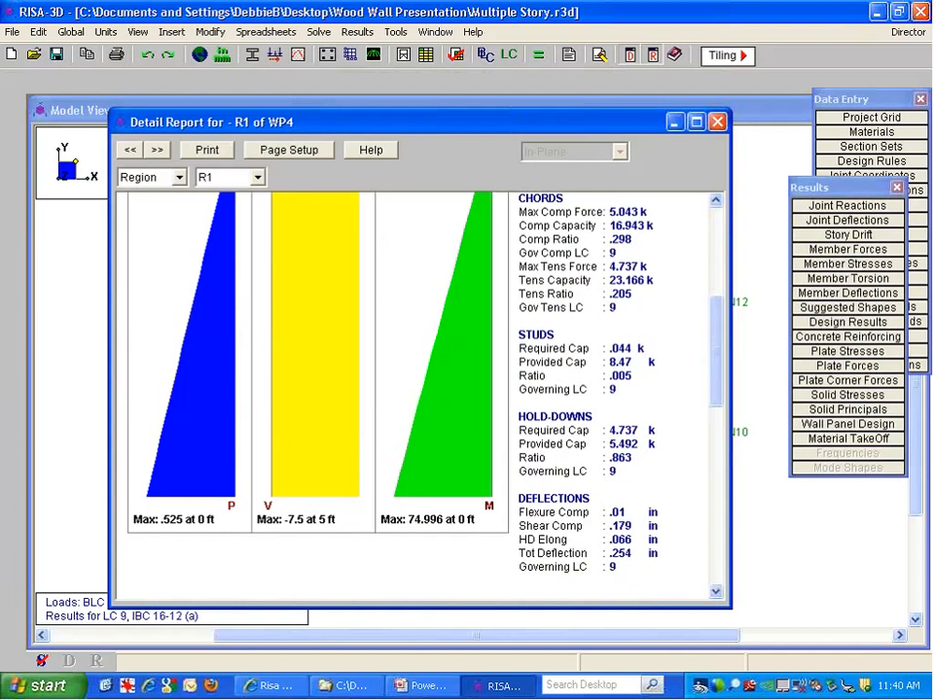
- Return the single-story panel's report to the whole wall, examine its deflection results, and close the report
{"action": "left_click", "coordinate": [144, 177]}
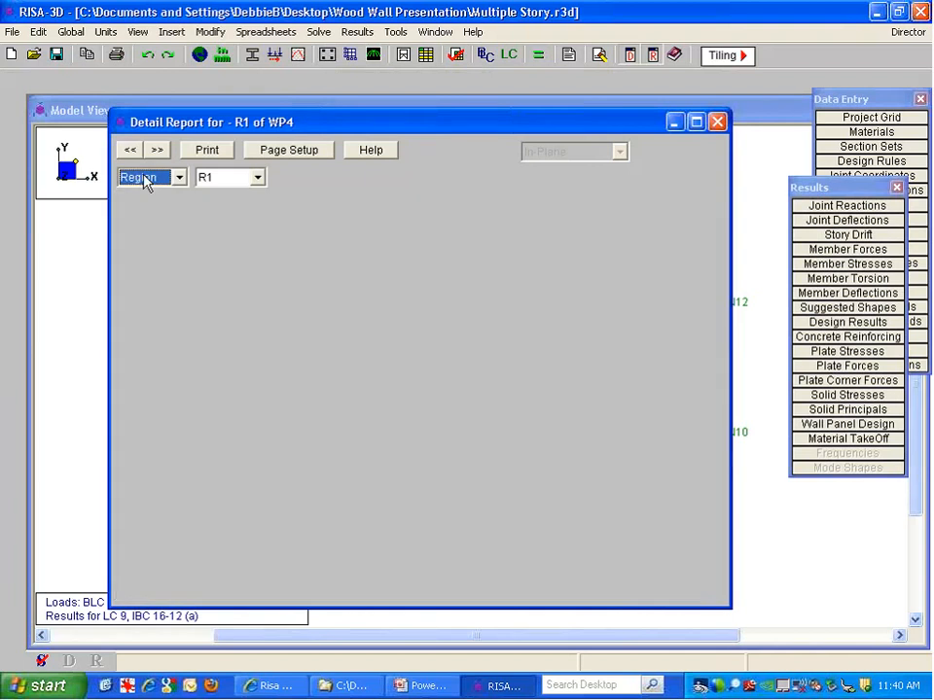
{"action": "left_click", "coordinate": [145, 209]}
{"action": "left_click_drag", "start_coordinate": [720, 338], "coordinate": [719, 479]}
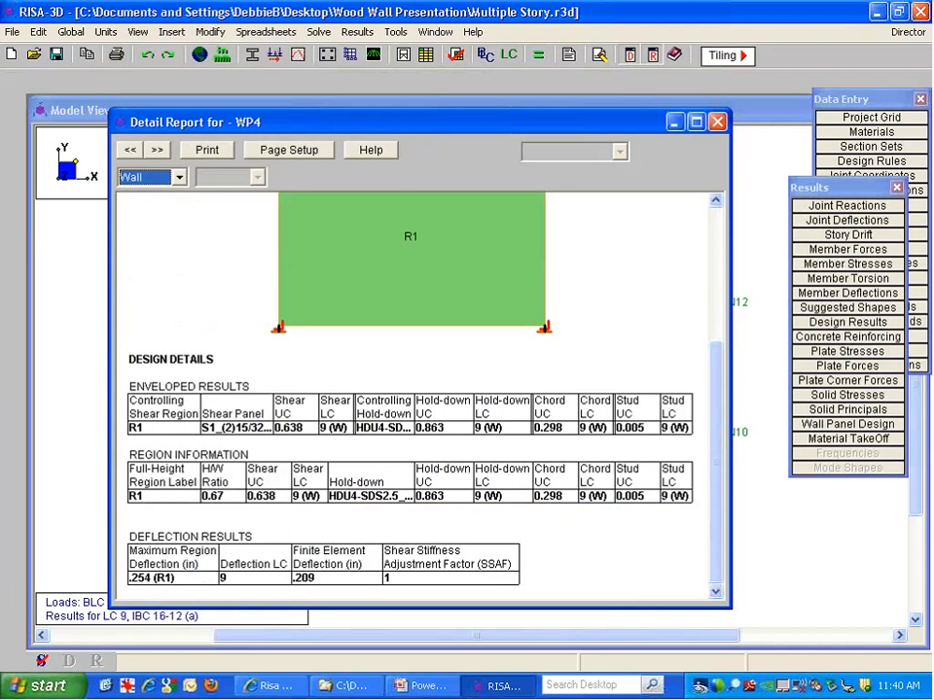
{"action": "left_click", "coordinate": [717, 122]}
- Open the middle-story panel's detail report, enlarge it, examine the region and finite element deflections, and close it
{"action": "left_click", "coordinate": [275, 345]}
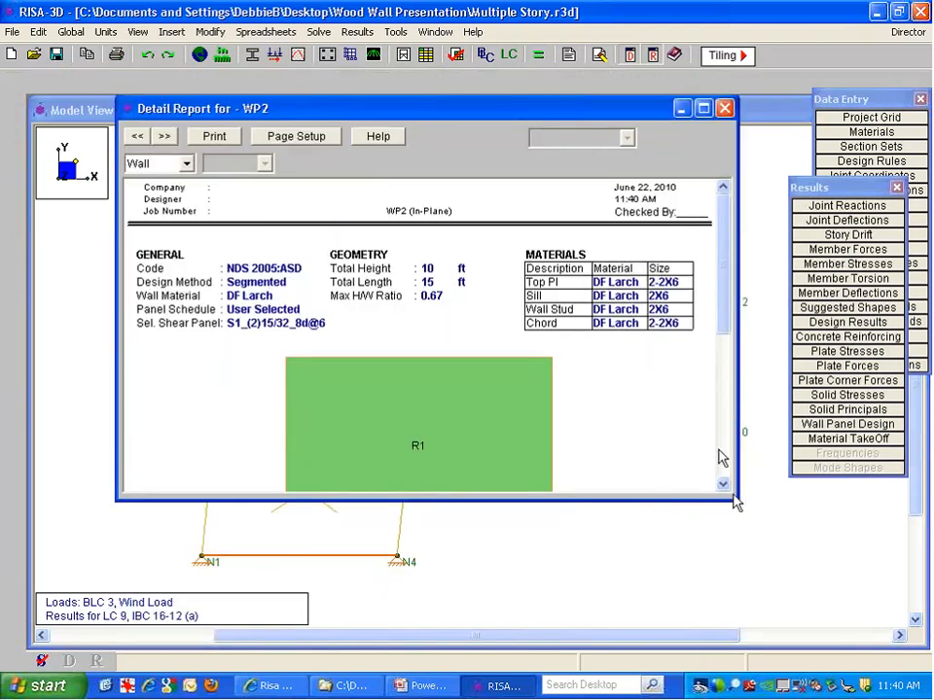
{"action": "left_click_drag", "start_coordinate": [736, 503], "coordinate": [746, 647]}
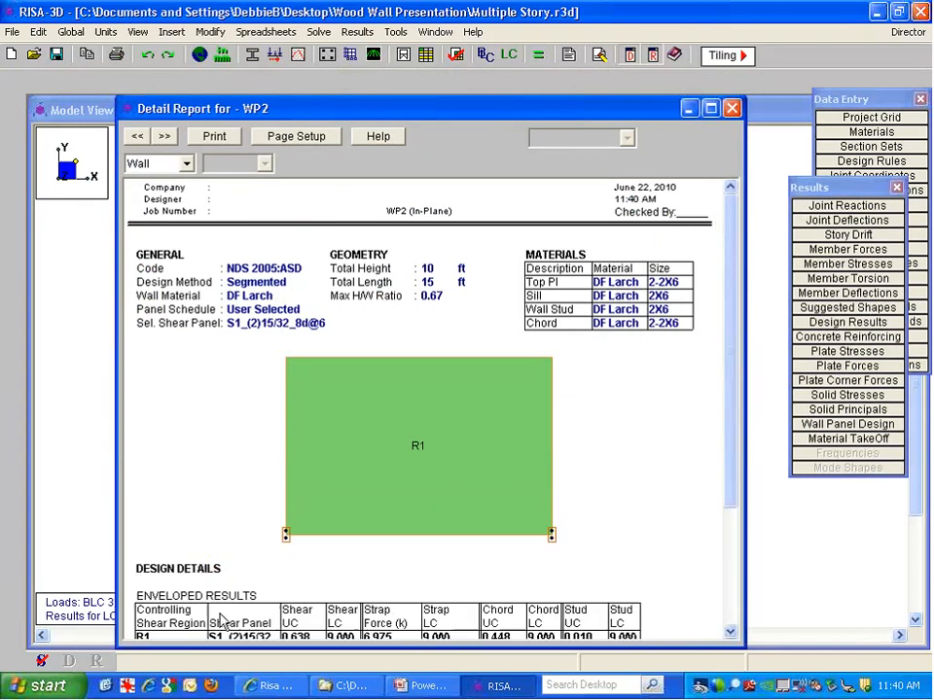
{"action": "scroll", "coordinate": [736, 546], "scroll_direction": "down", "scroll_amount": 5}
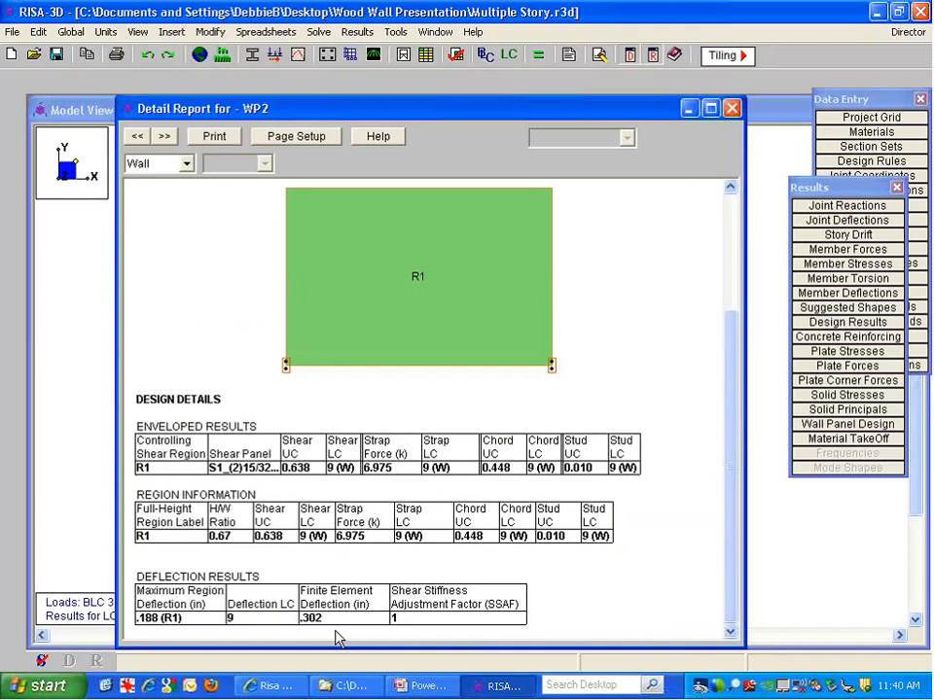
{"action": "left_click", "coordinate": [731, 108]}
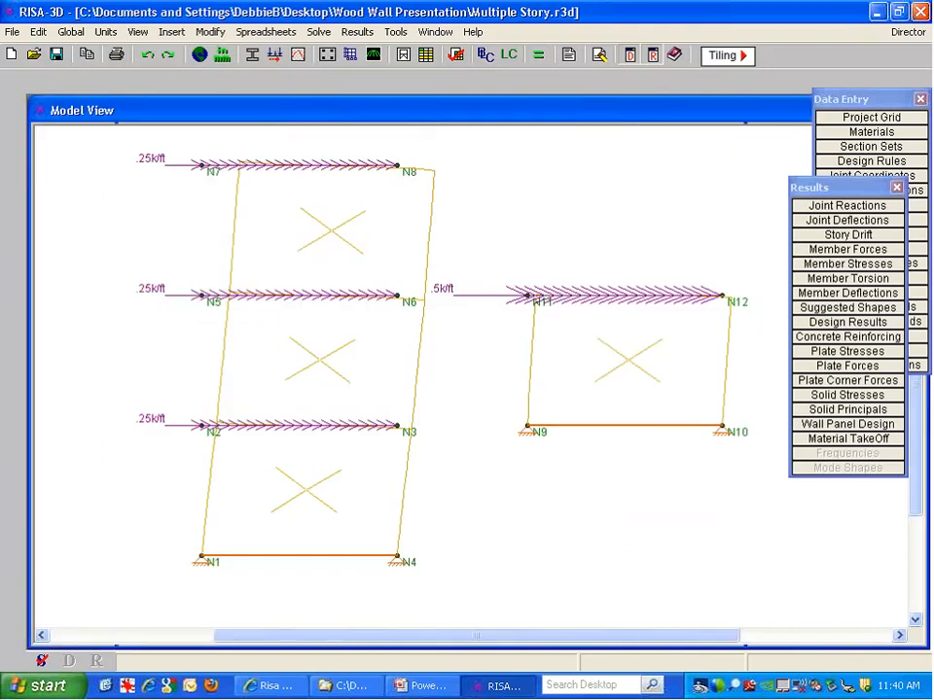
- Open the top-story panel's detail report, examine its strap force and deflection results, and return to the model view
{"action": "left_click", "coordinate": [318, 221]}
{"action": "left_click_drag", "start_coordinate": [520, 256], "coordinate": [507, 99]}
{"action": "scroll", "coordinate": [721, 527], "scroll_direction": "down", "scroll_amount": 3}
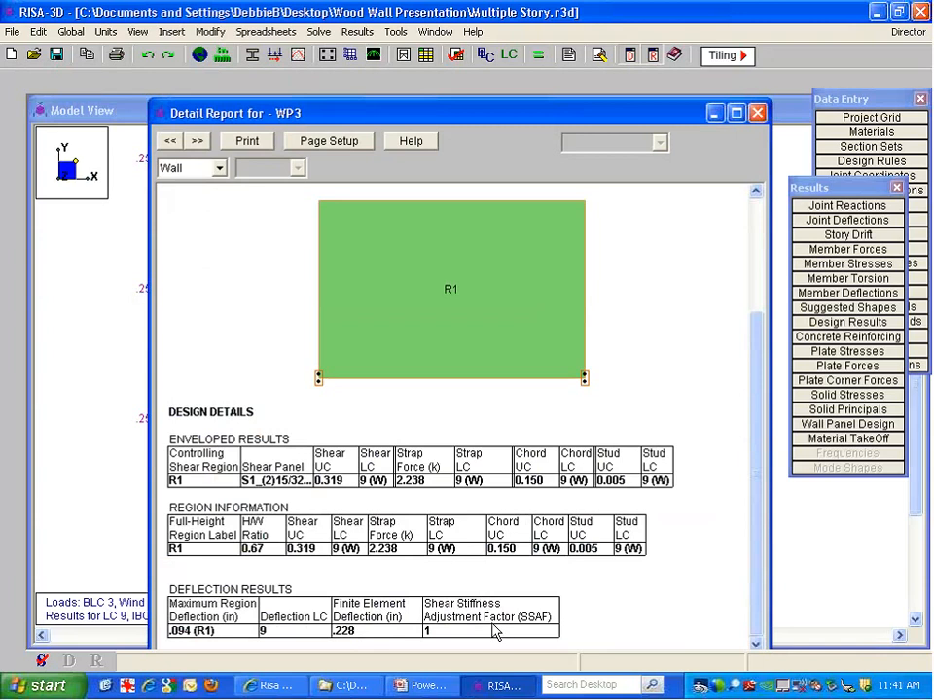
{"action": "key", "text": "Escape"}
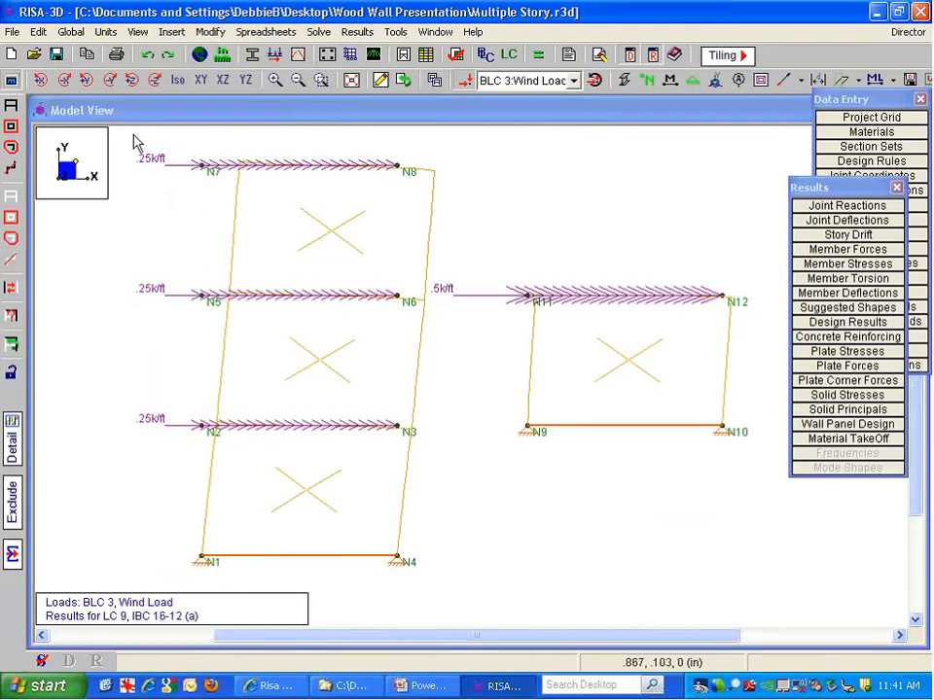
- Display the wall panels with color fill based on contours of the Fxy force
{"action": "key", "text": "F9"}
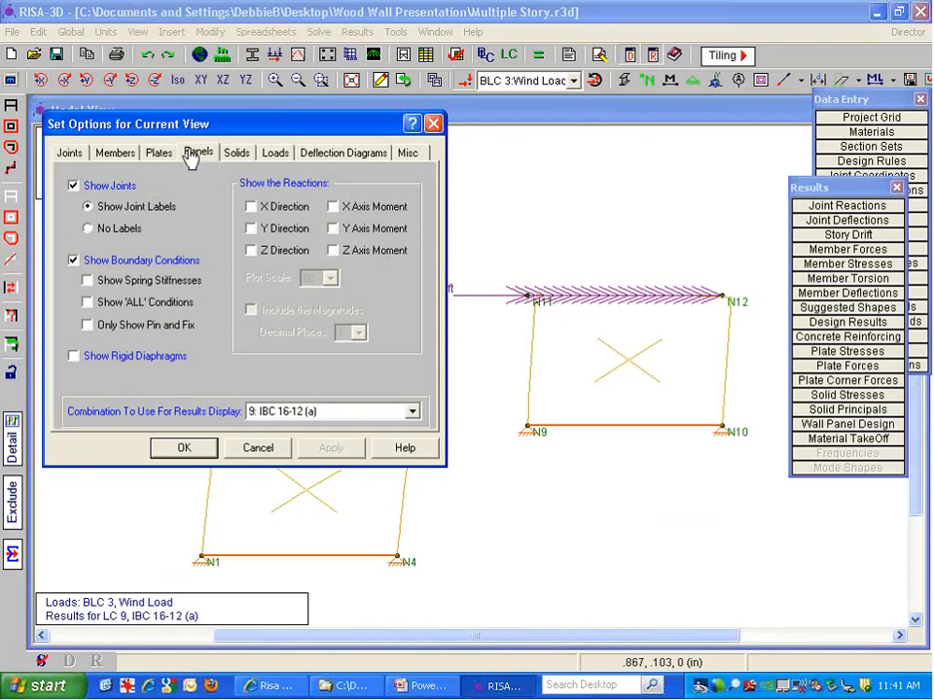
{"action": "left_click", "coordinate": [194, 155]}
{"action": "left_click", "coordinate": [170, 195]}
{"action": "left_click", "coordinate": [222, 230]}
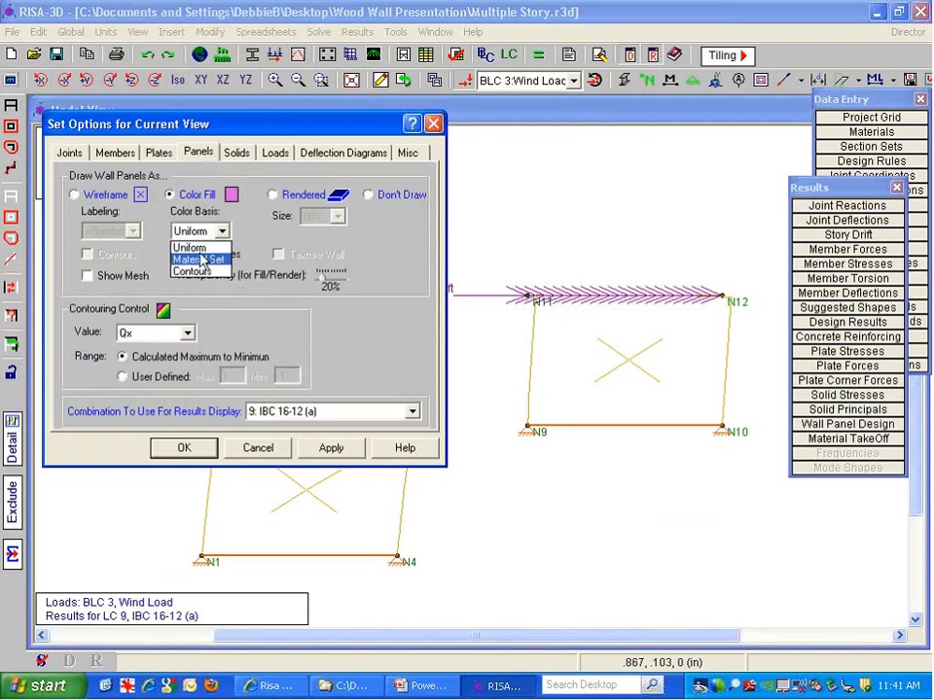
{"action": "left_click", "coordinate": [198, 270]}
{"action": "left_click", "coordinate": [156, 333]}
{"action": "left_click", "coordinate": [146, 434]}
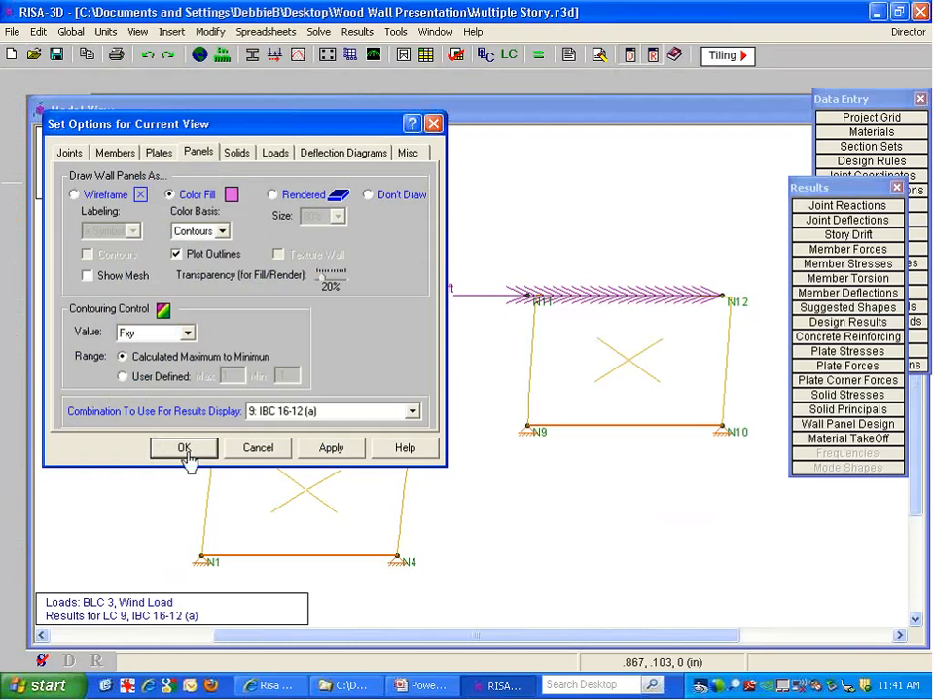
{"action": "left_click", "coordinate": [183, 451]}
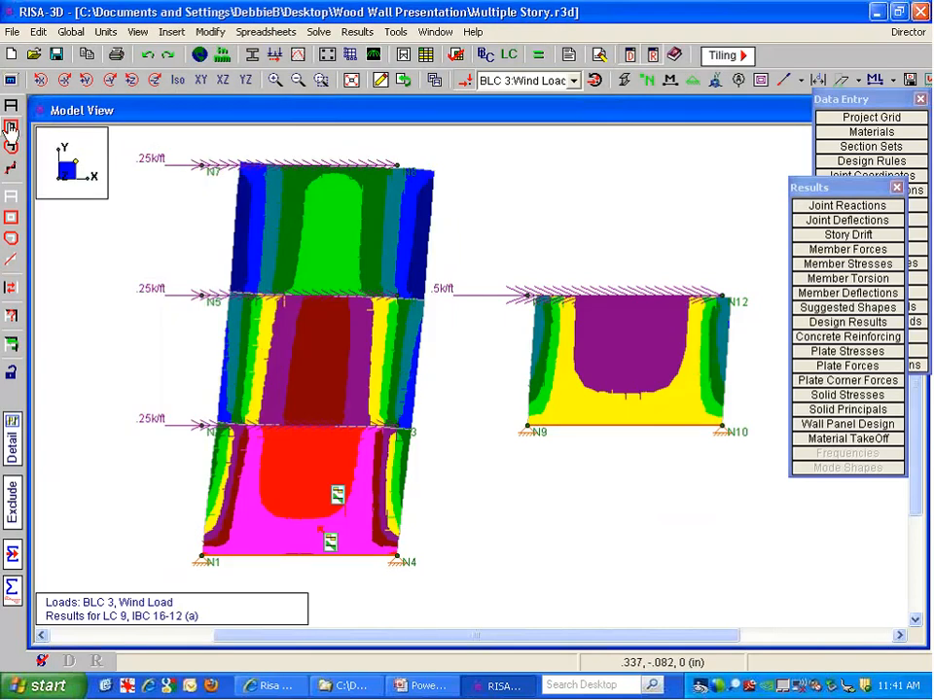
- Set the deflected shape's magnification factor to 200
{"action": "left_click", "coordinate": [10, 81]}
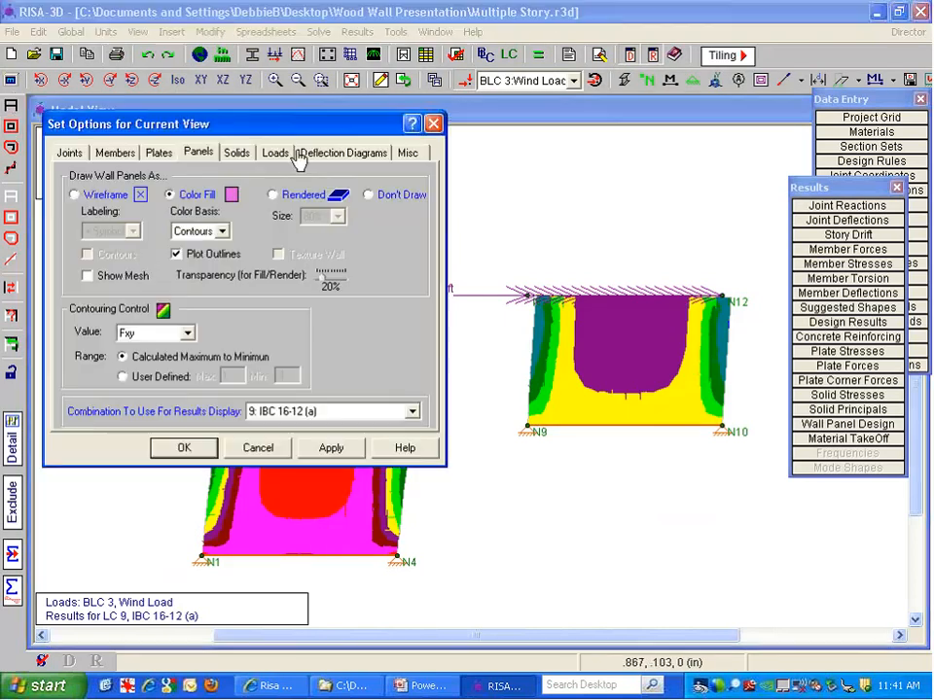
{"action": "left_click", "coordinate": [331, 153]}
{"action": "double_click", "coordinate": [193, 296]}
{"action": "type", "text": "2"}
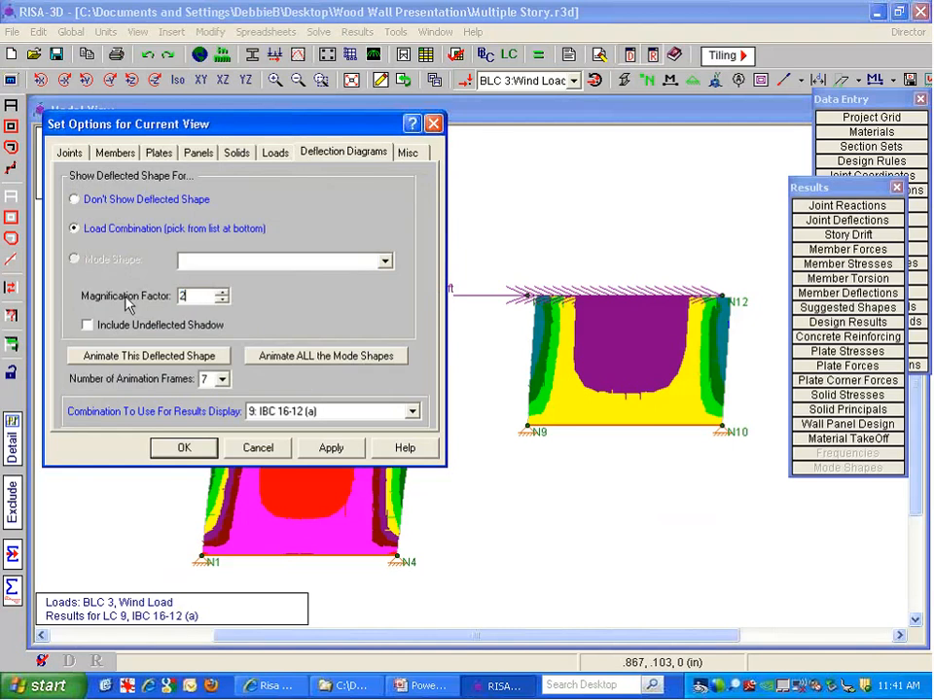
{"action": "type", "text": "00"}
{"action": "left_click", "coordinate": [187, 448]}
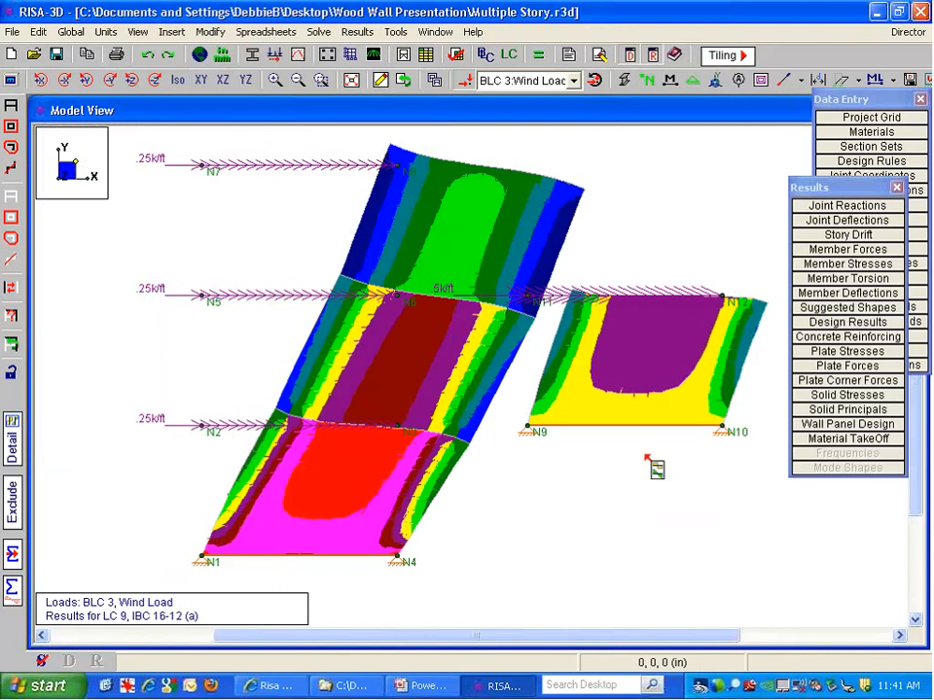
- Unselect the bottom and top panels of the three-story wall to compare its middle panel with the single-story wall
{"action": "scroll", "coordinate": [525, 434], "scroll_direction": "down", "scroll_amount": 2}
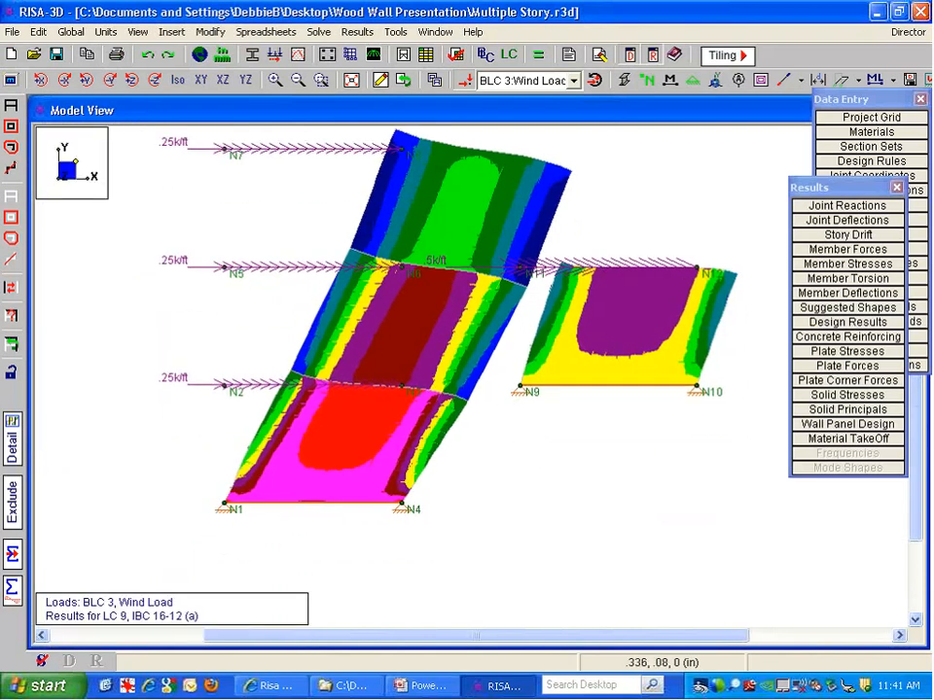
{"action": "left_click", "coordinate": [312, 447]}
{"action": "left_click", "coordinate": [312, 229]}
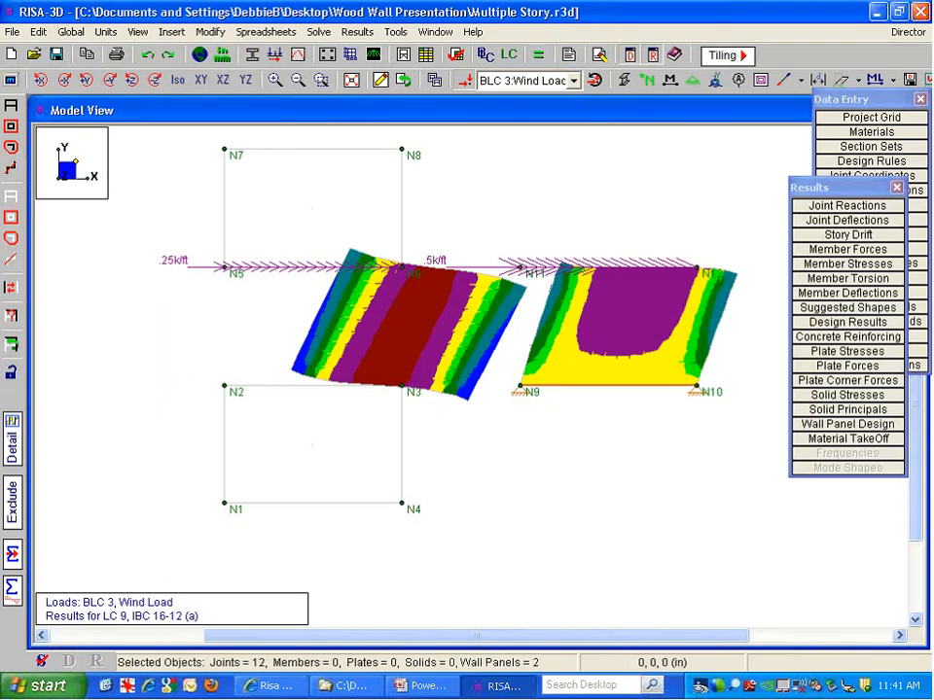
{"action": "scroll", "coordinate": [396, 418], "scroll_direction": "up", "scroll_amount": 3}
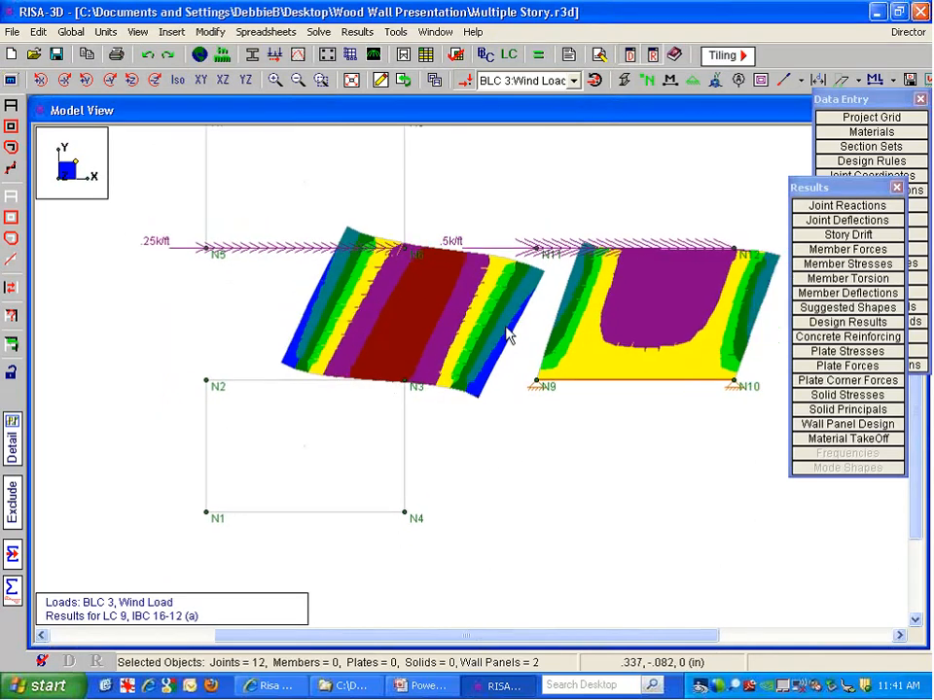
{"action": "middle_click_drag", "start_coordinate": [469, 356], "coordinate": [444, 364]}
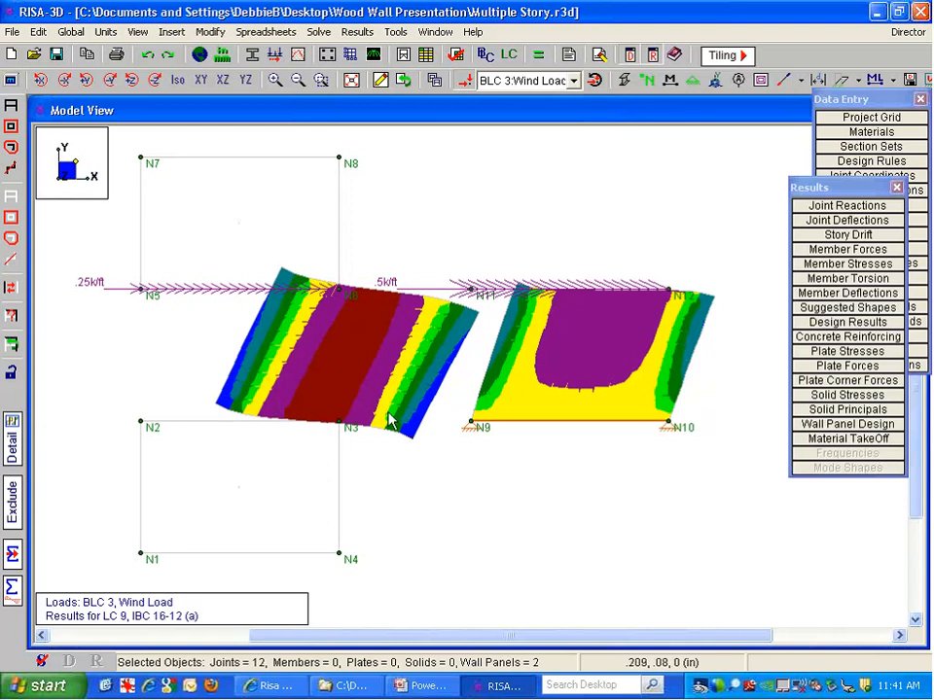
{"action": "left_click", "coordinate": [297, 208]}
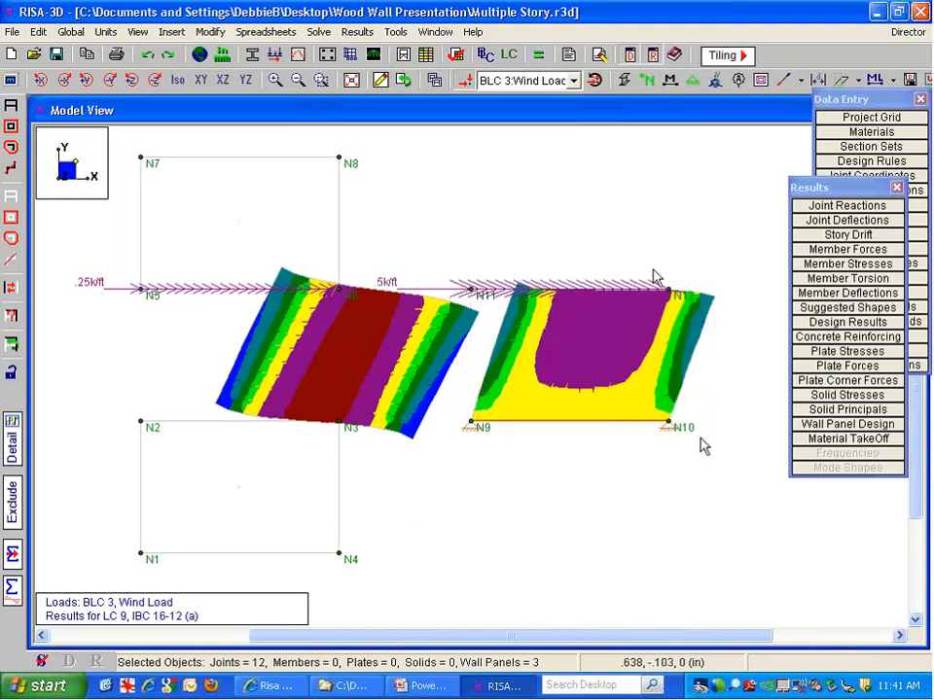
{"action": "left_click", "coordinate": [295, 319]}
{"action": "scroll", "coordinate": [350, 407], "scroll_direction": "up", "scroll_amount": 1}
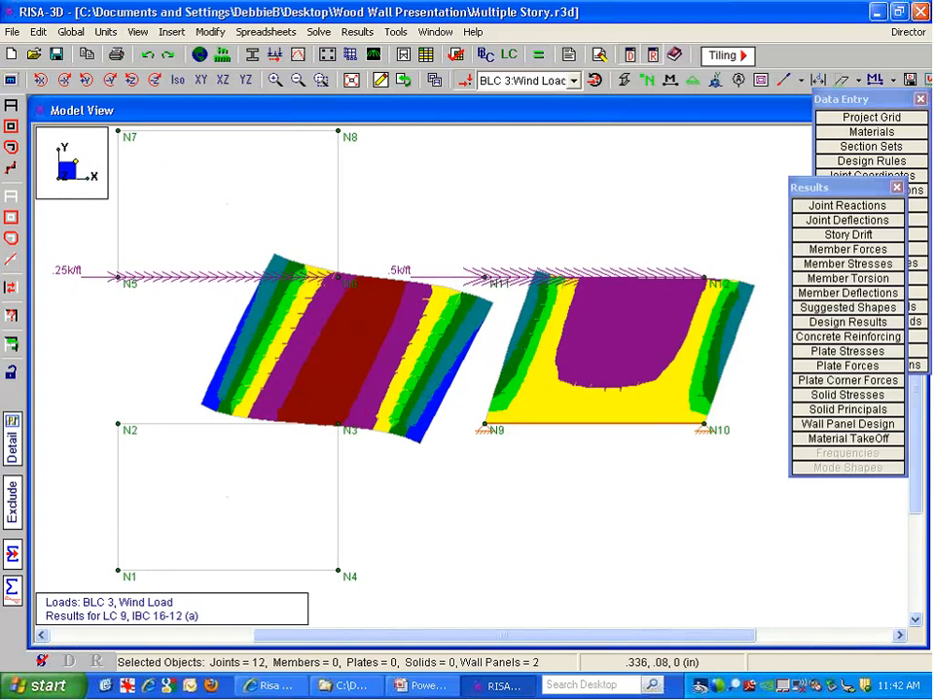
{"action": "left_click", "coordinate": [289, 538]}
{"action": "left_click", "coordinate": [137, 483]}
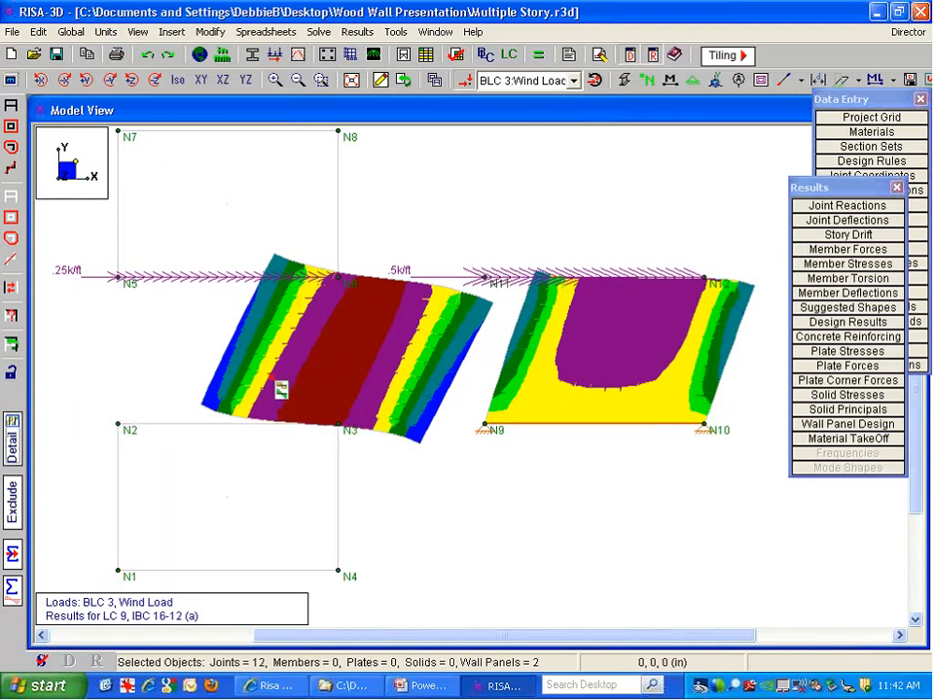
- Reselect the whole model, examine the deflection results in the bottom-story panel's detail report, and return to the model view
{"action": "left_click", "coordinate": [11, 105]}
{"action": "left_click", "coordinate": [11, 440]}
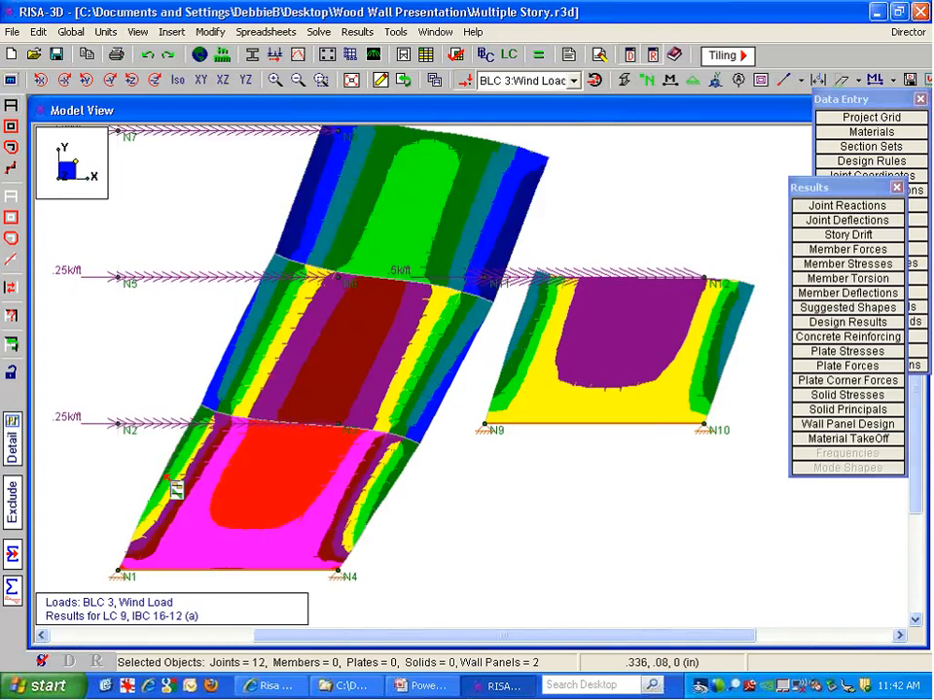
{"action": "left_click", "coordinate": [167, 478]}
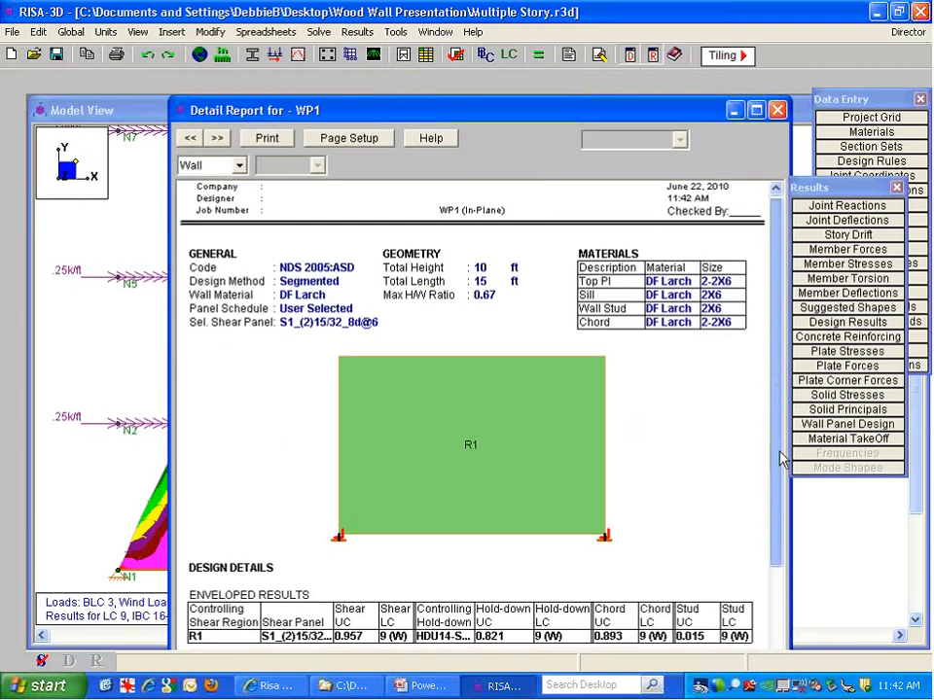
{"action": "left_click_drag", "start_coordinate": [779, 454], "coordinate": [789, 596]}
{"action": "left_click_drag", "start_coordinate": [355, 117], "coordinate": [334, 100]}
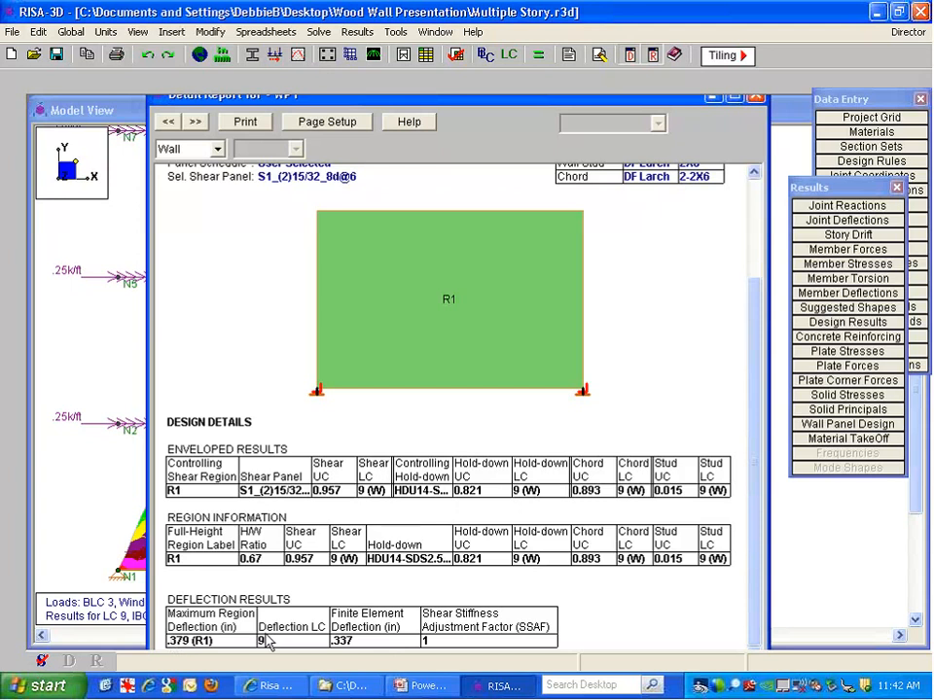
{"action": "left_click", "coordinate": [92, 451]}
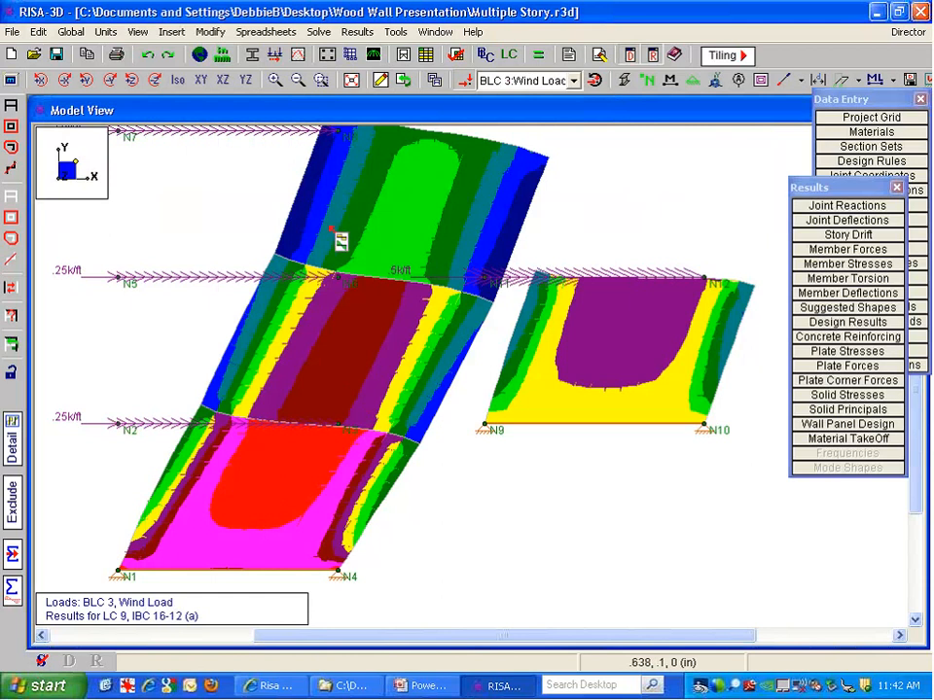
- Isolate the middle-story panel beside the single-story wall again and review the joint deflections table
{"action": "left_click", "coordinate": [275, 523]}
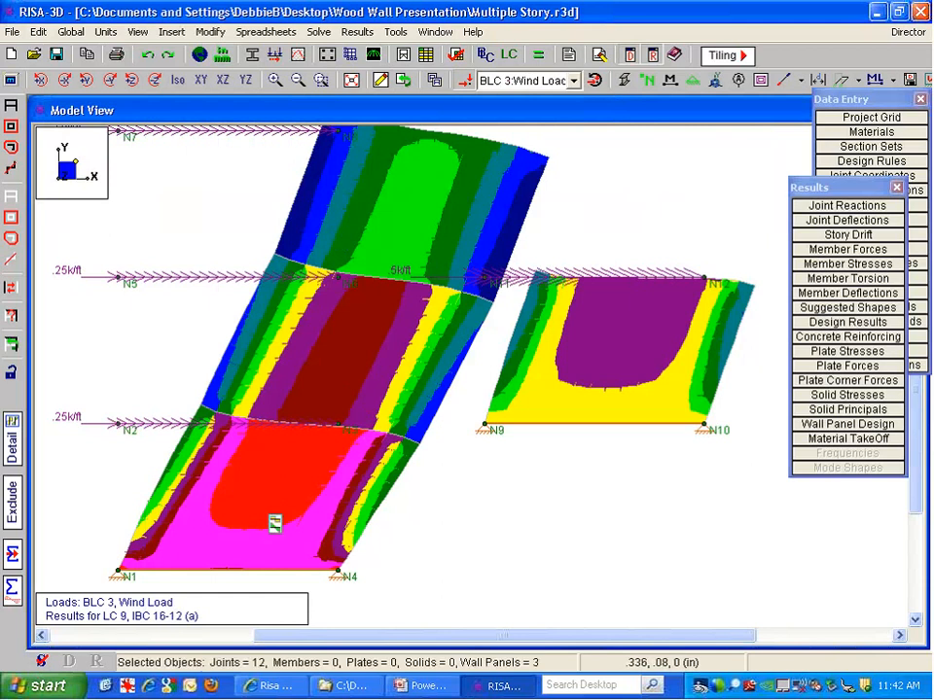
{"action": "left_click", "coordinate": [259, 206]}
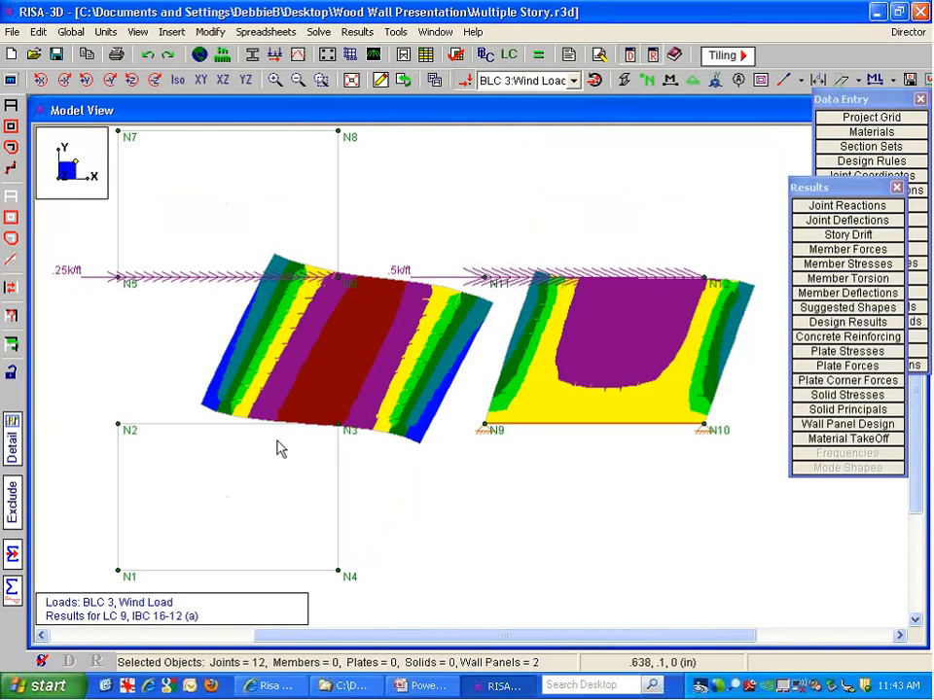
{"action": "left_click", "coordinate": [844, 220]}
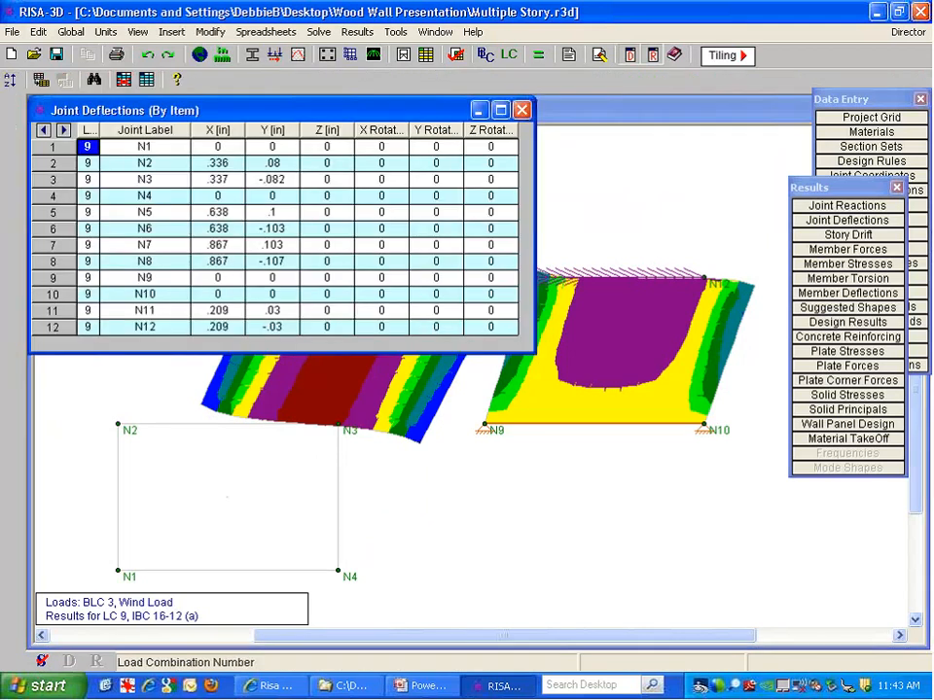
{"action": "left_click", "coordinate": [569, 179]}
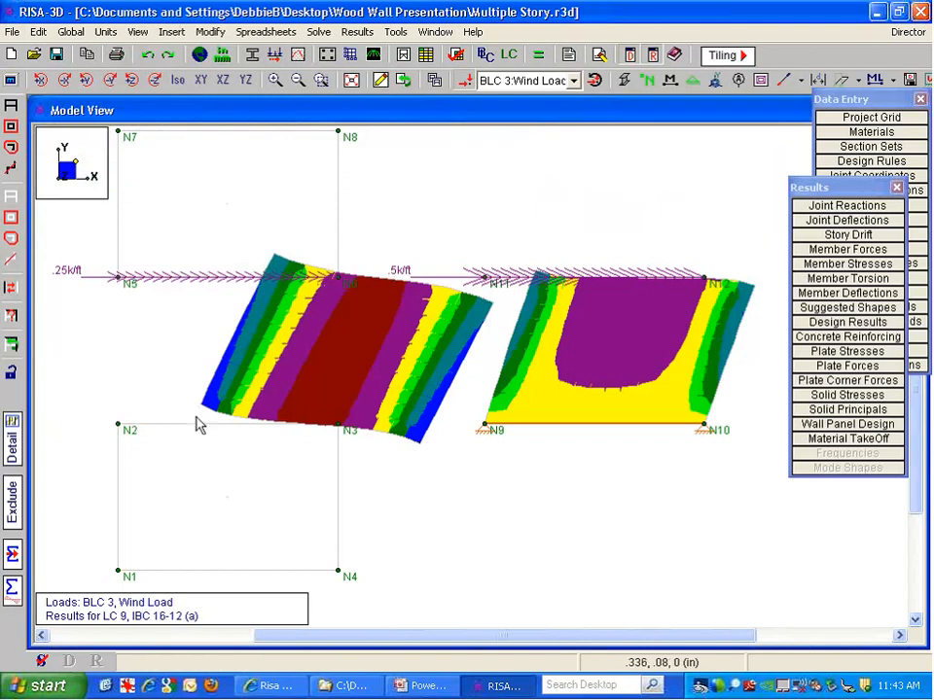
- Bring back all the wall panels in the model view and switch to the Wood Wall Webinar slide show in PowerPoint
{"action": "double_click", "coordinate": [548, 366]}
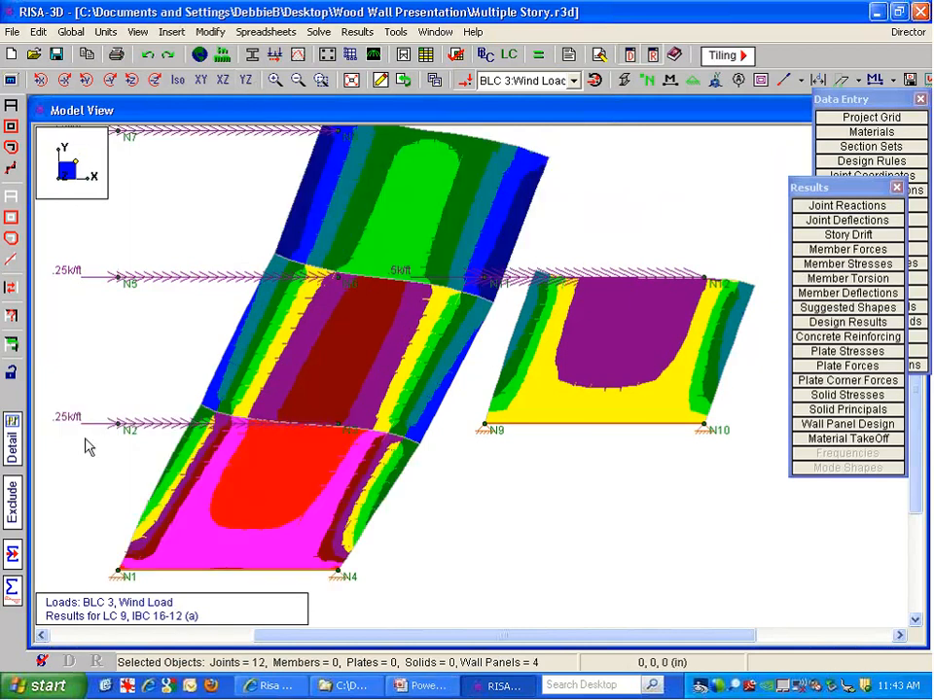
{"action": "scroll", "coordinate": [277, 319], "scroll_direction": "down", "scroll_amount": 3}
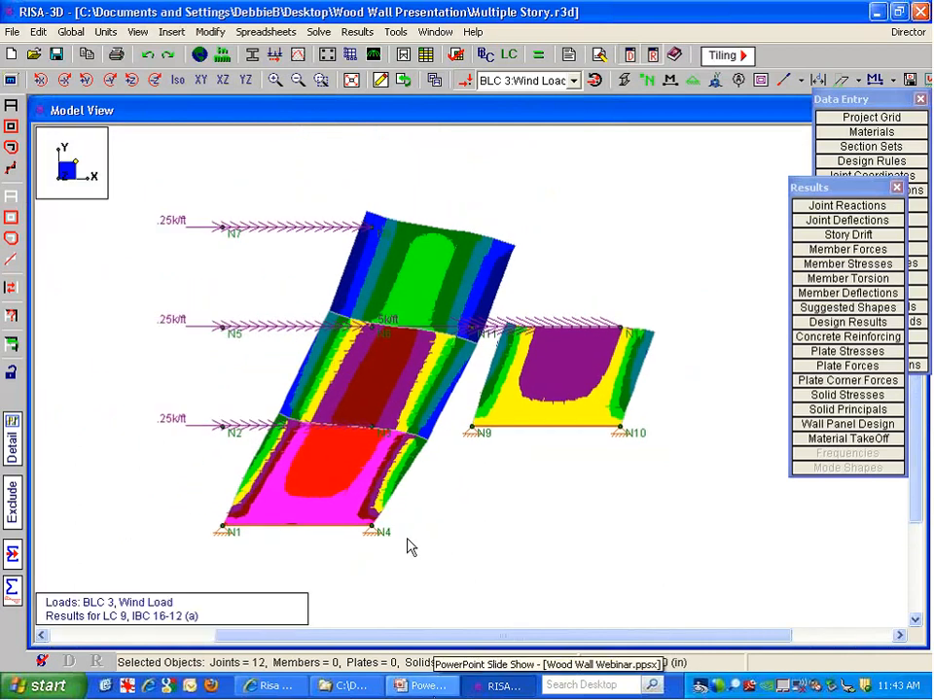
{"action": "left_click", "coordinate": [429, 687]}
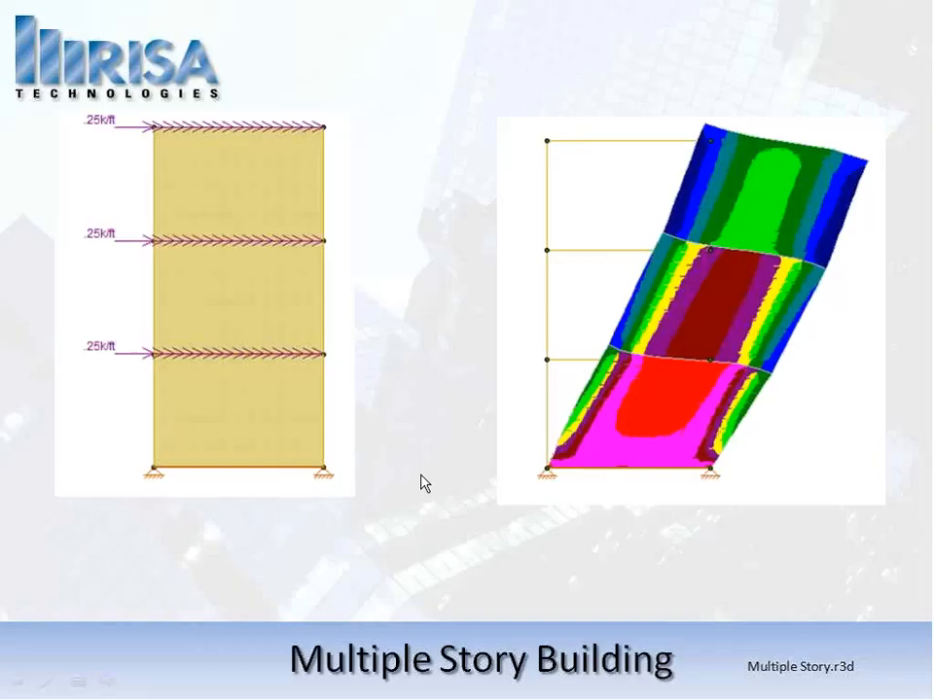